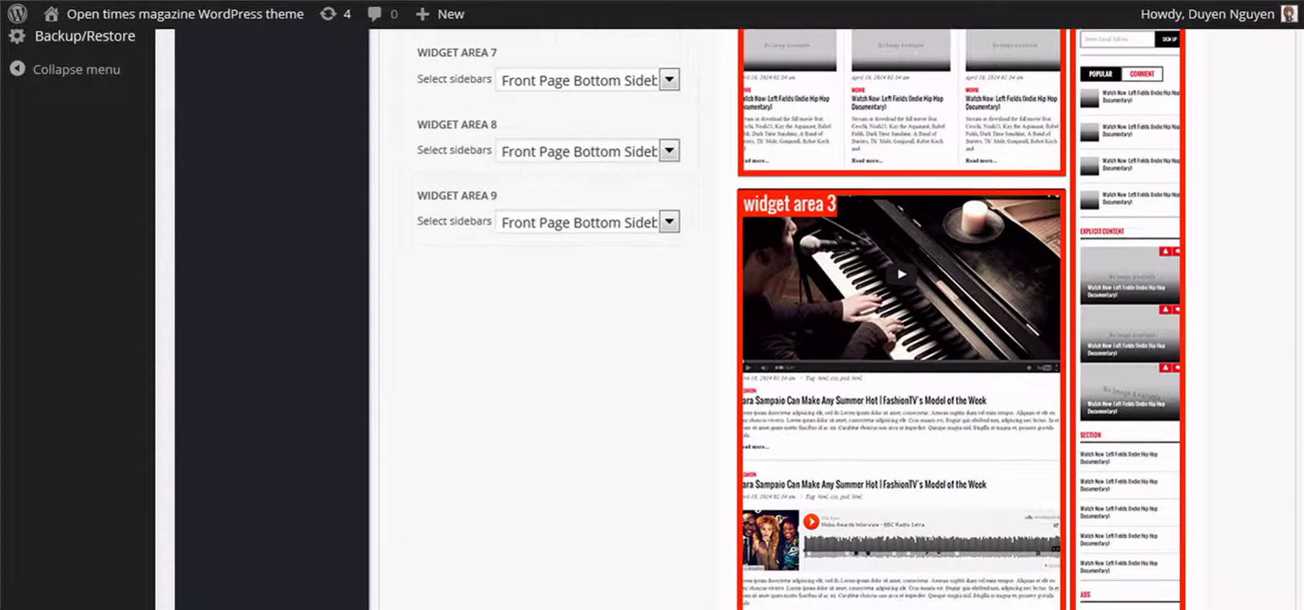
Step: Set the Frontpage Background to Show in the OpenTime theme options and save the options
scroll(652, 319, "down", 1)
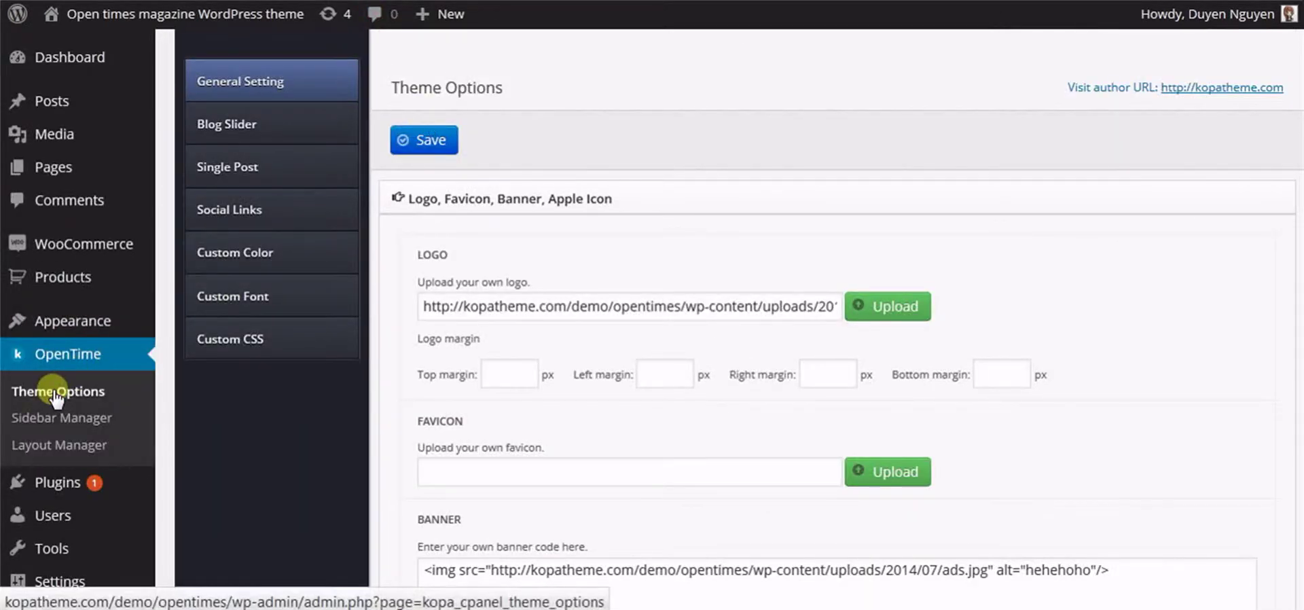
left_click(56, 400)
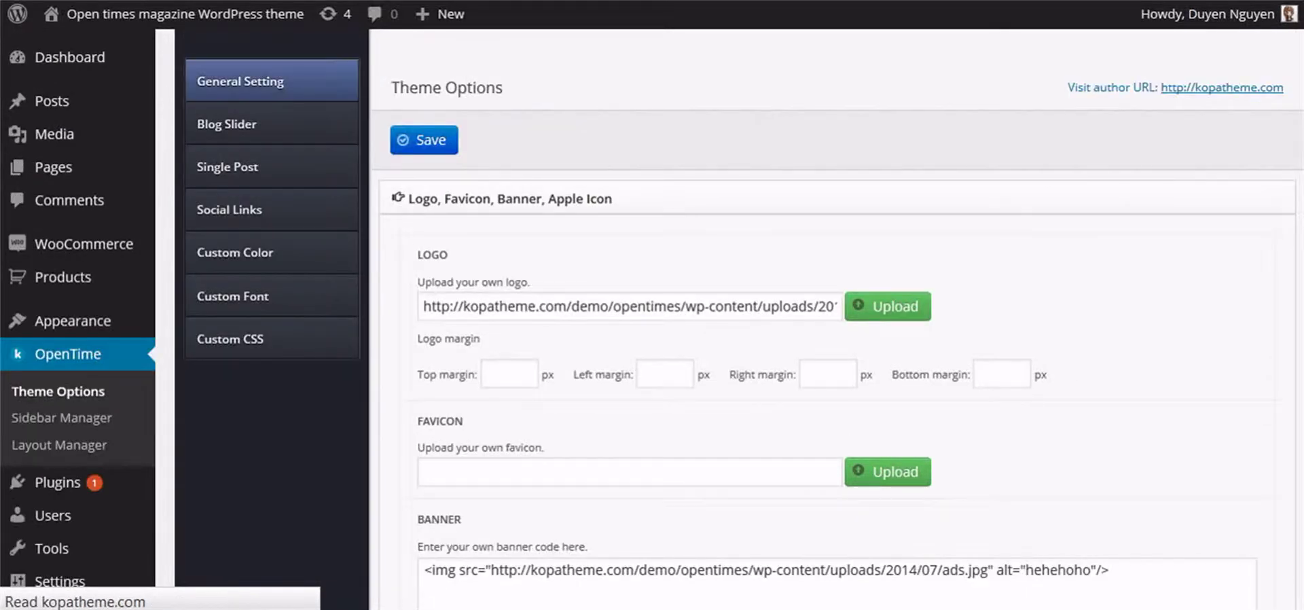
scroll(836, 319, "down", 7)
scroll(836, 319, "down", 13)
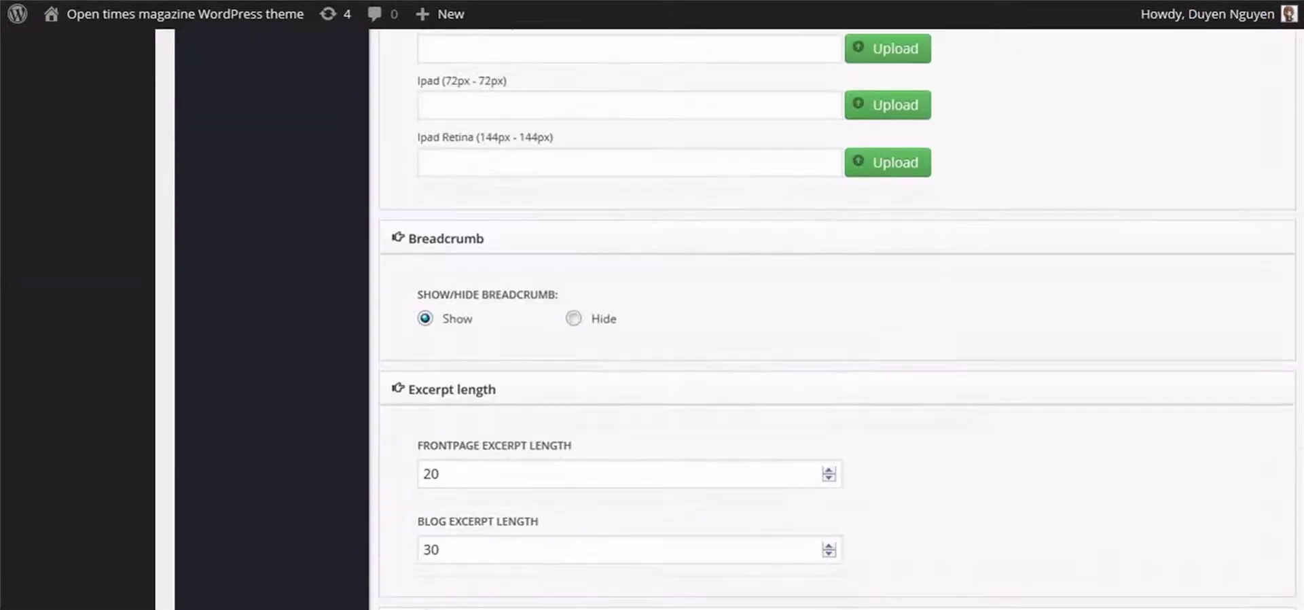
scroll(1300, 383, "down", 1)
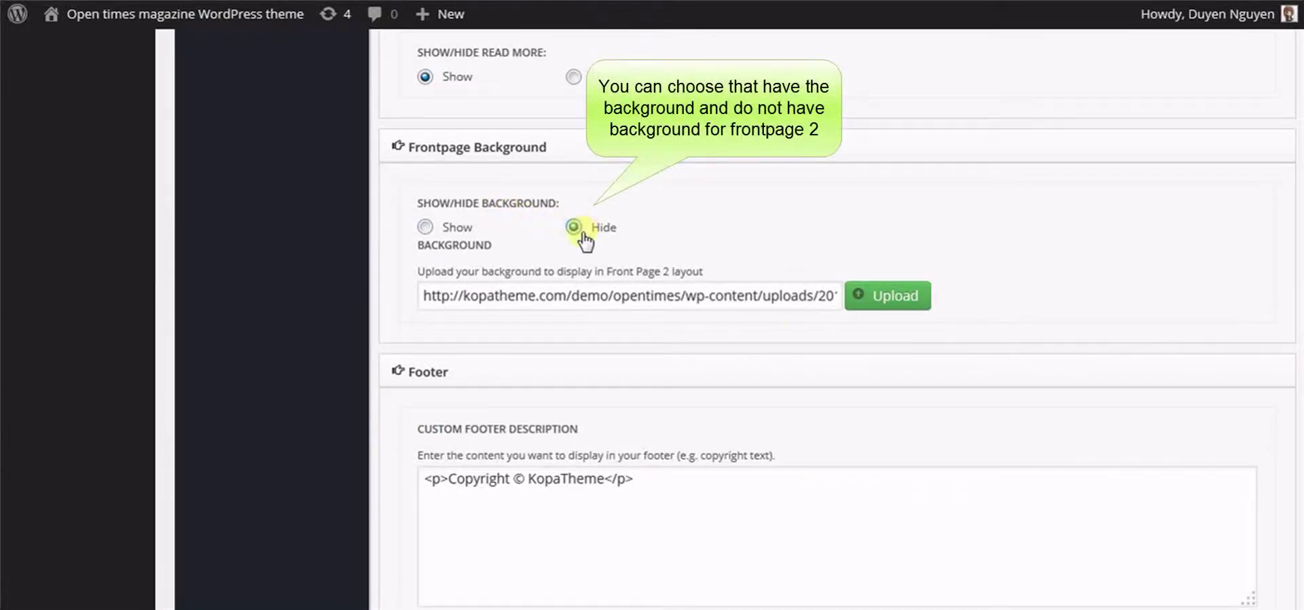
left_click(458, 235)
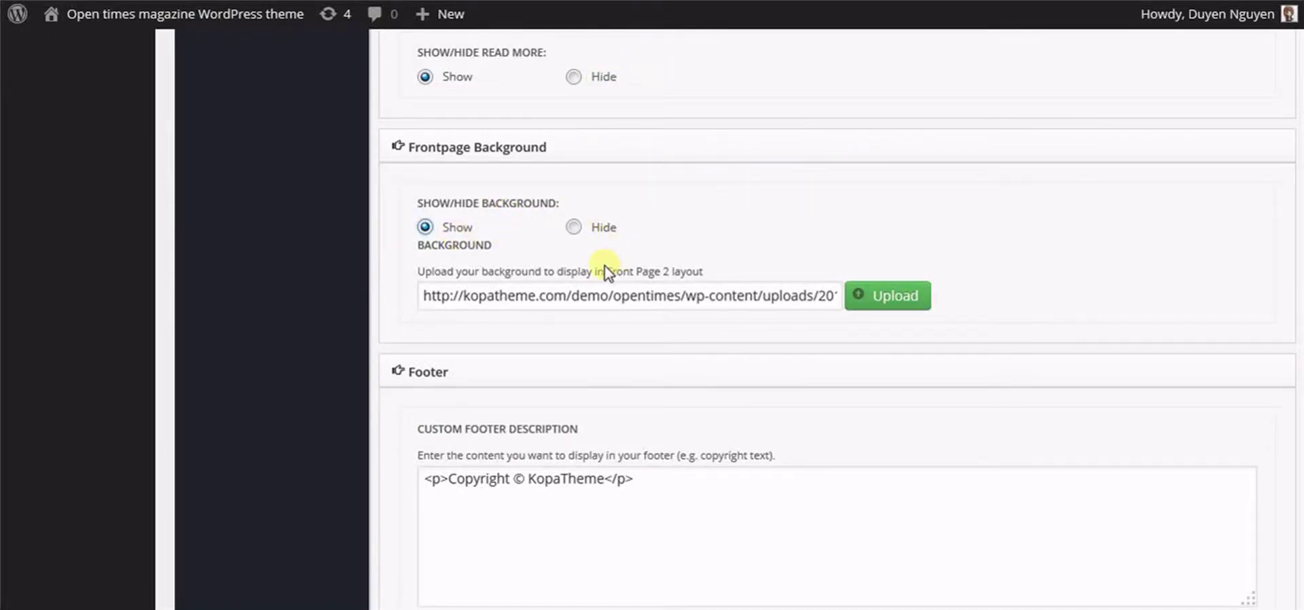
left_click_drag(606, 272, 926, 284)
left_click(696, 279)
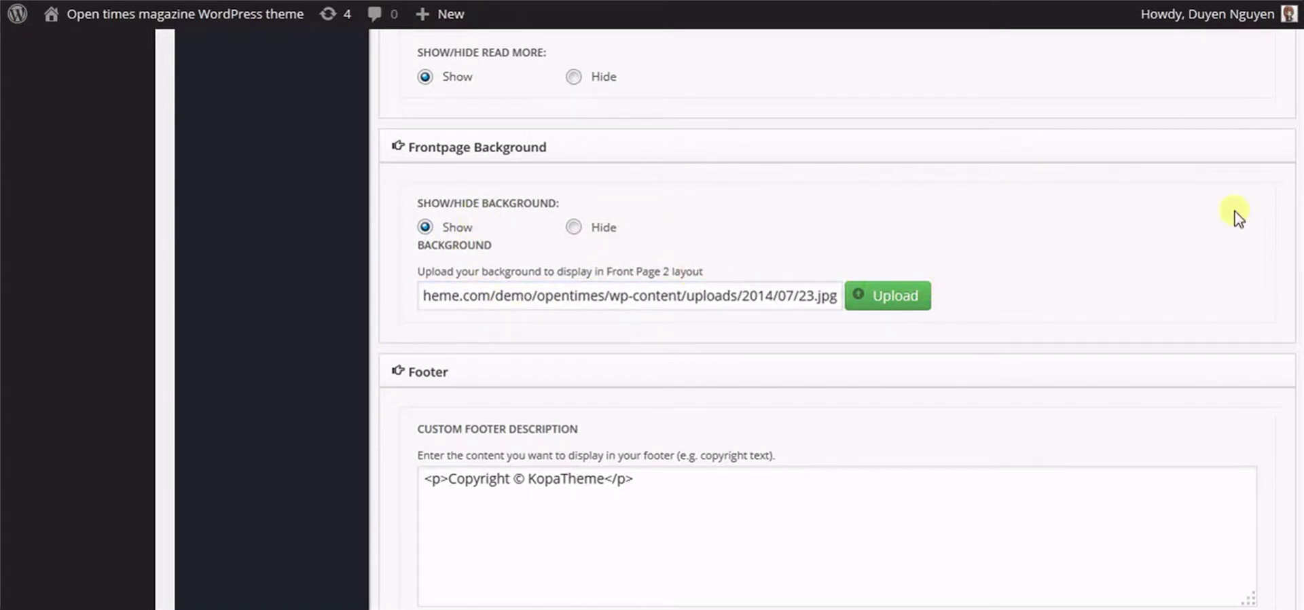
scroll(836, 320, "down", 5)
left_click(440, 520)
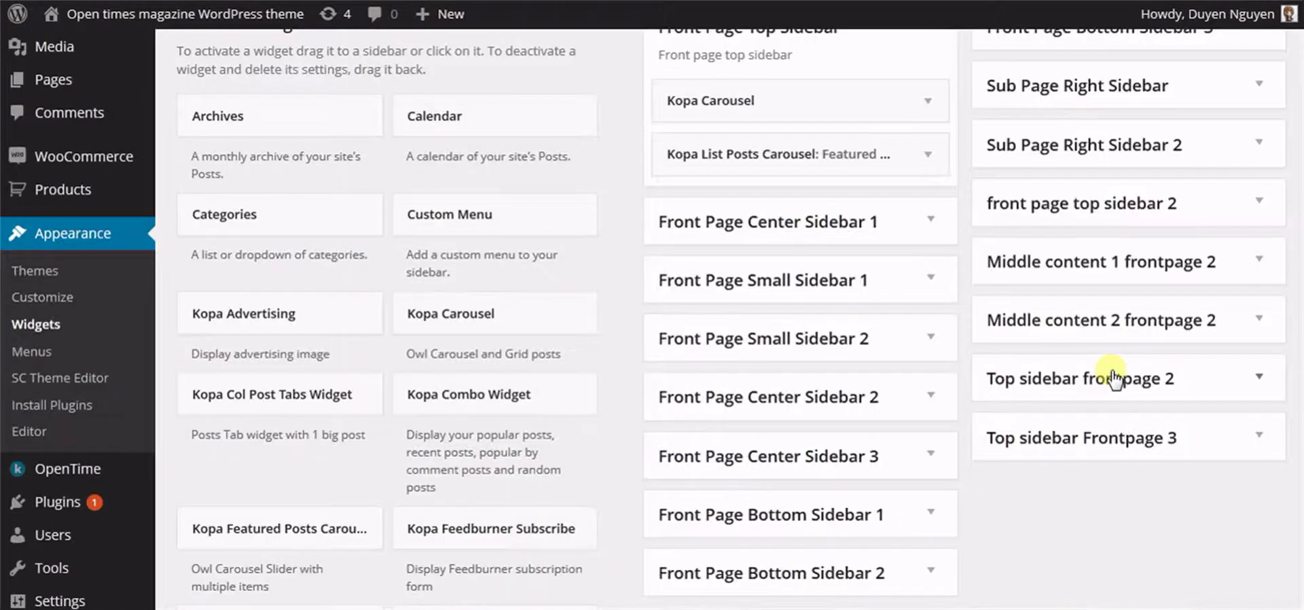
Step: In the Top sidebar frontpage 2 area, set the Kopa Carousel widget to 8 articles and a custom post excerpt length of 20
left_click(1114, 380)
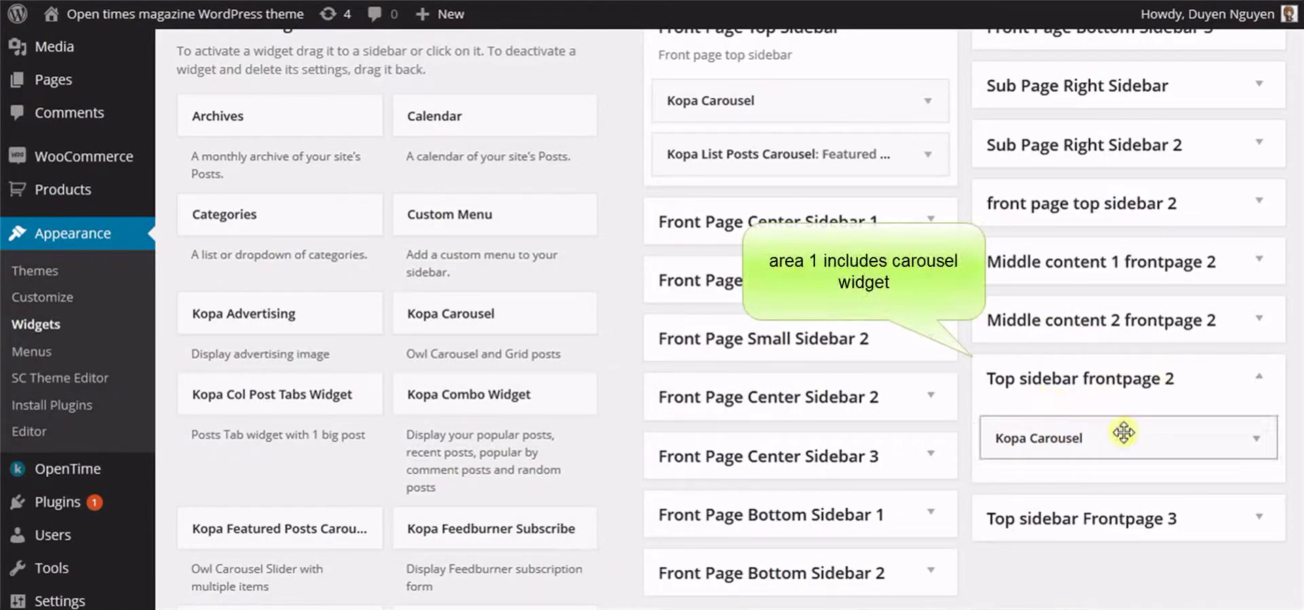
left_click(1253, 438)
scroll(1087, 340, "down", 5)
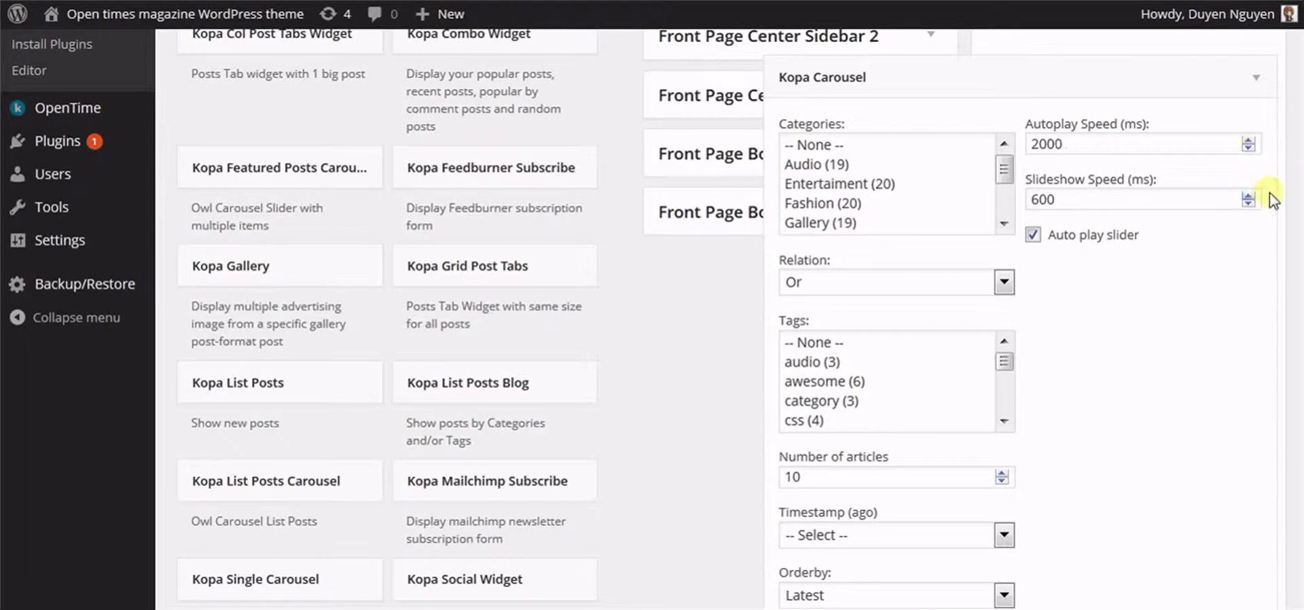
scroll(1270, 201, "down", 5)
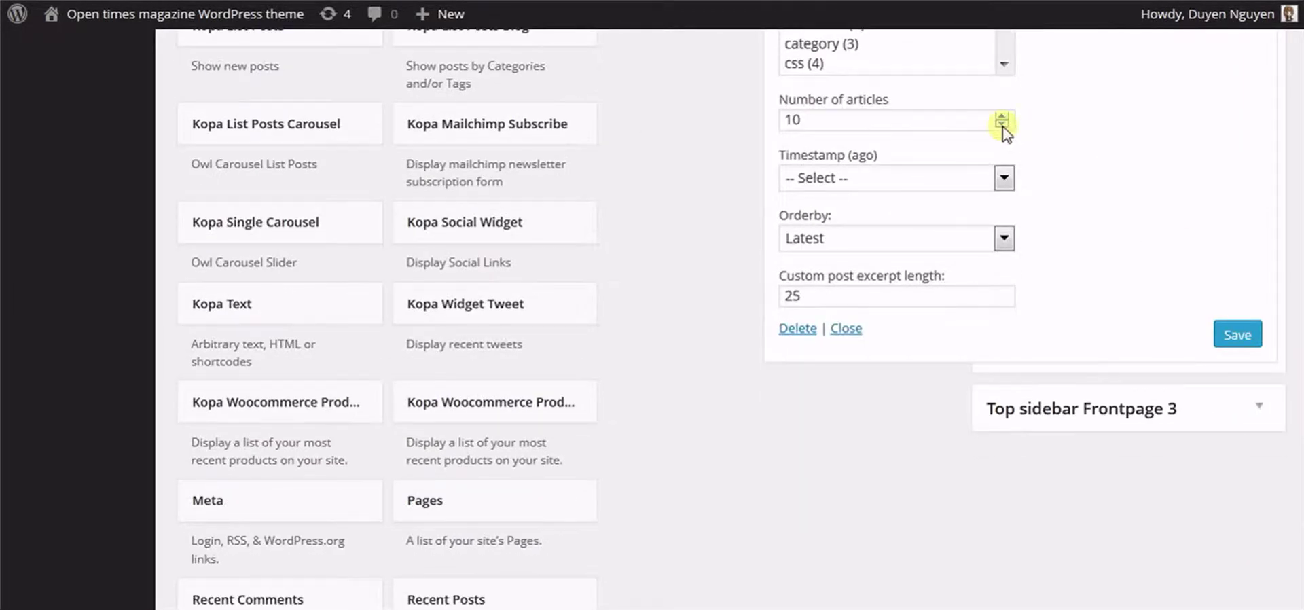
left_click(994, 300)
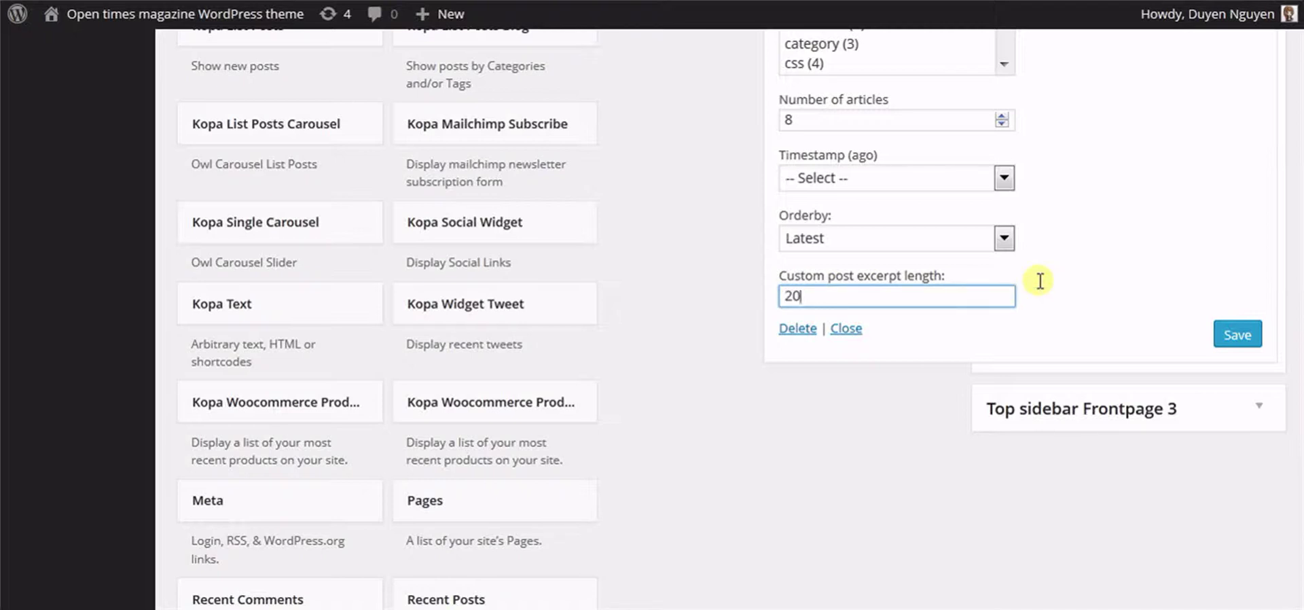
Step: Order the Kopa Carousel posts by Latest, then save and close the widget
left_click(957, 238)
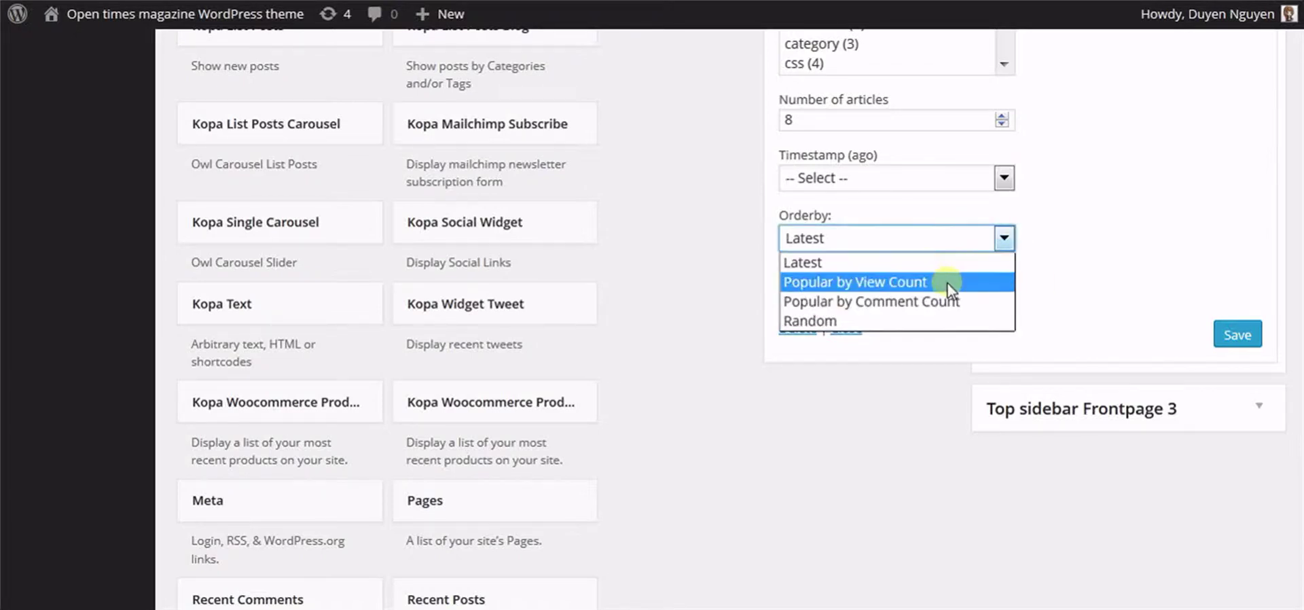
left_click(953, 259)
left_click(1241, 338)
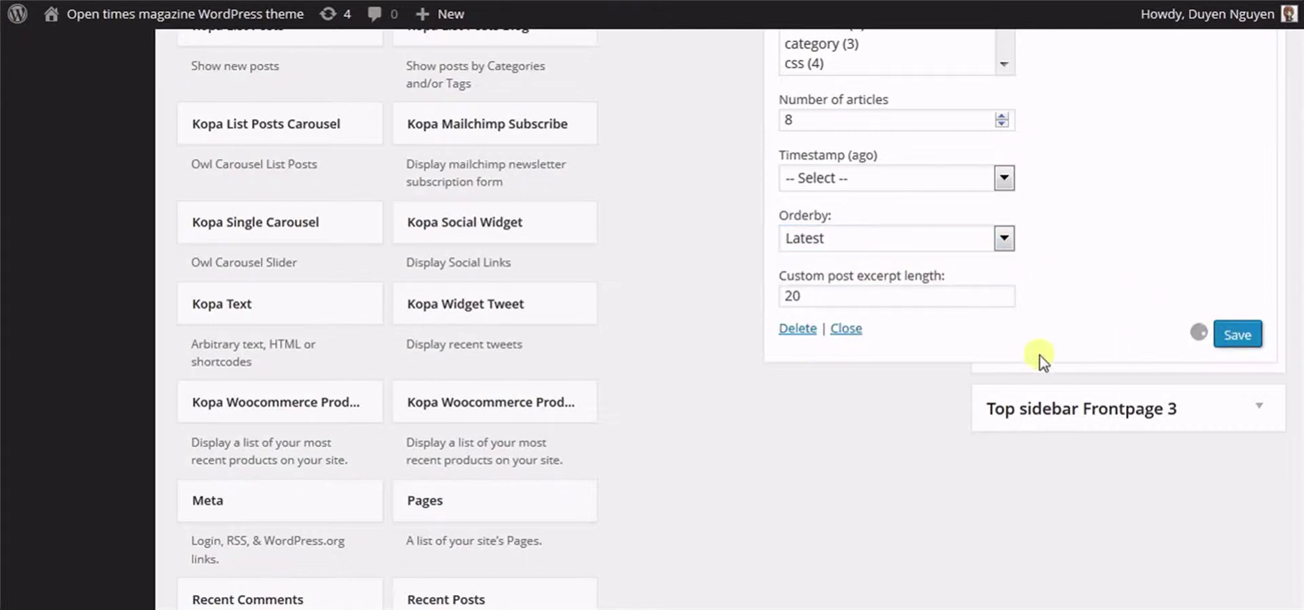
left_click(847, 330)
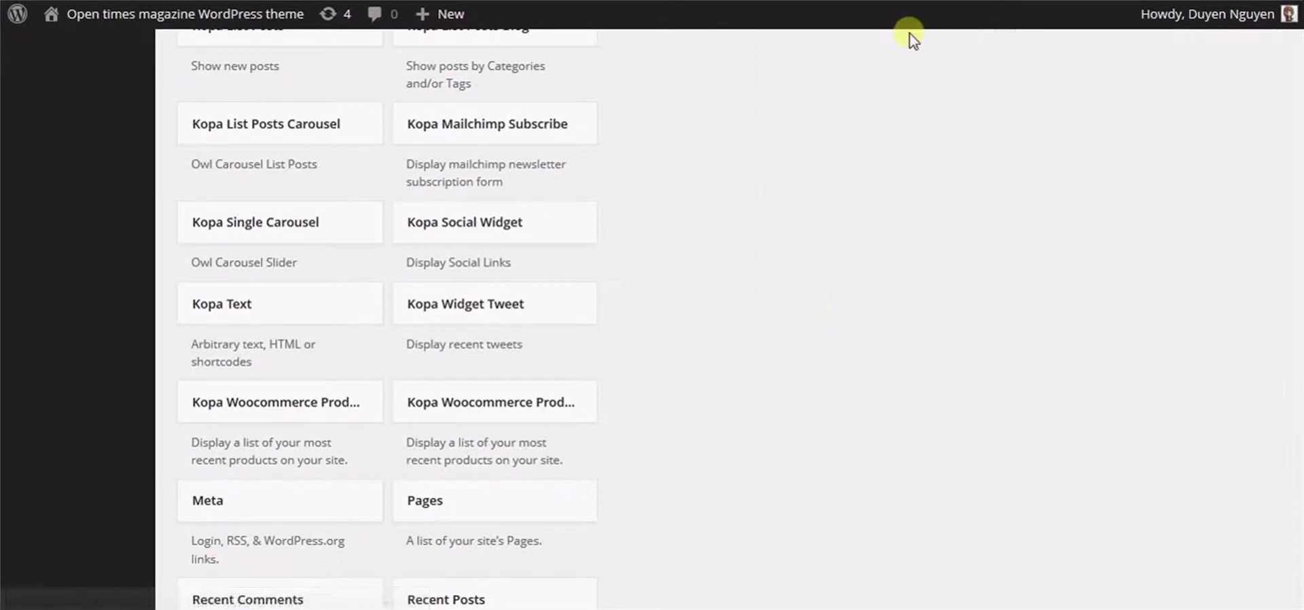
Step: Browse the carousel on the site's front page forwards and backwards through its slides
scroll(912, 34, "up", 7)
scroll(874, 29, "up", 3)
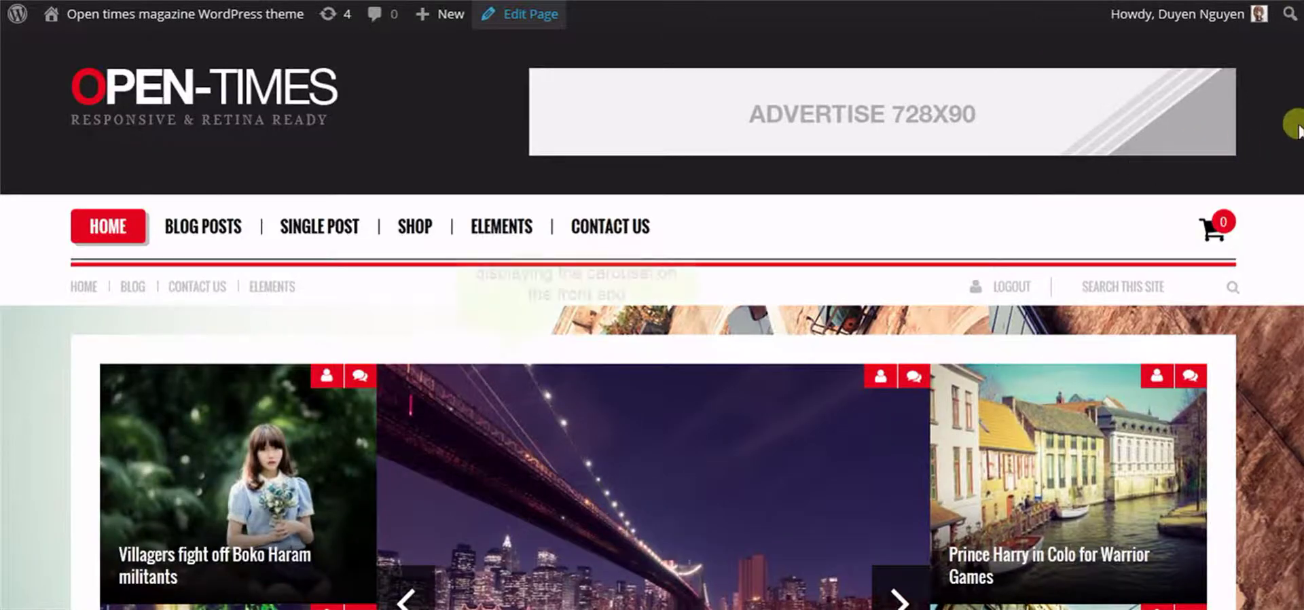
scroll(652, 319, "down", 3)
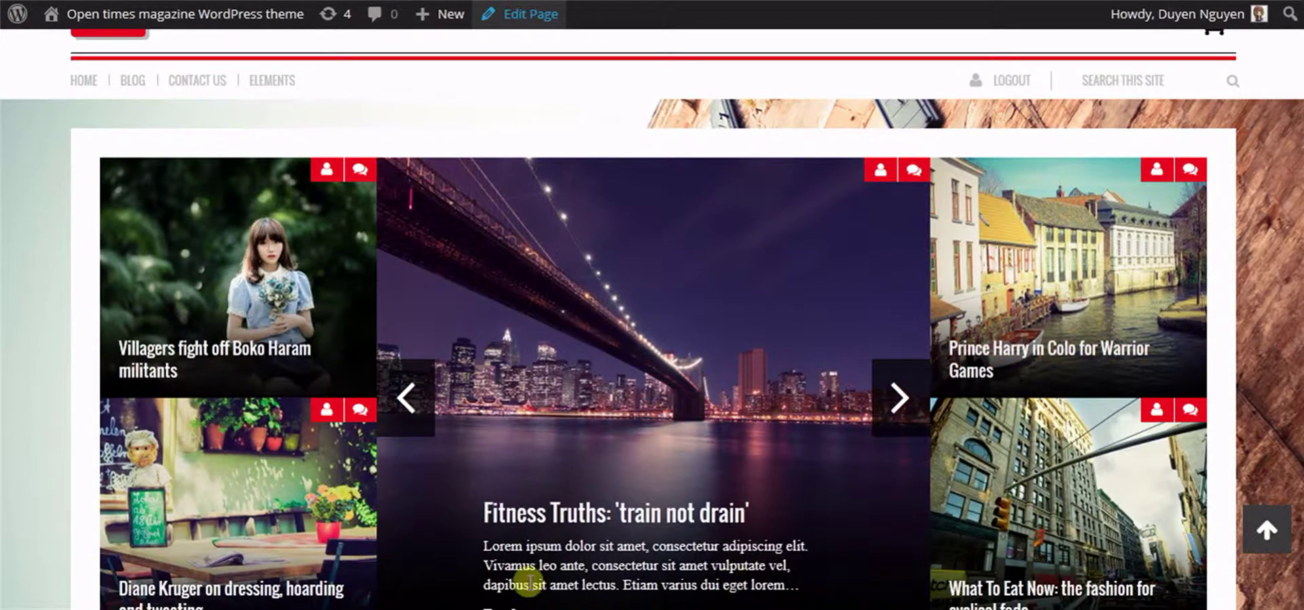
left_click(897, 398)
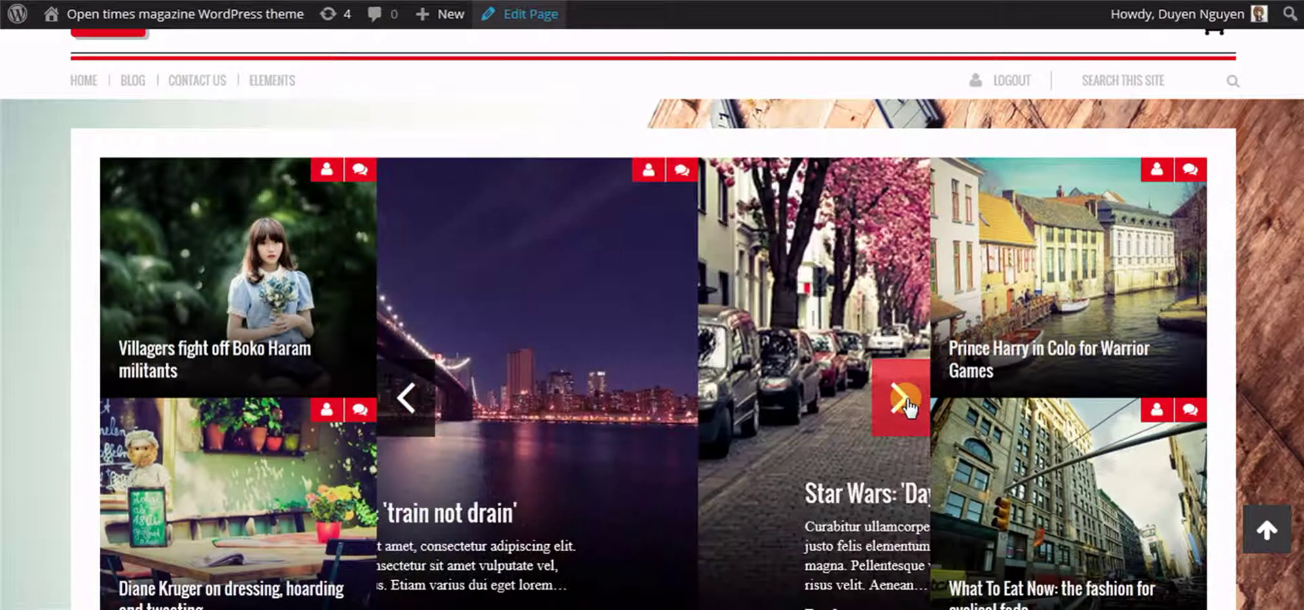
left_click(906, 405)
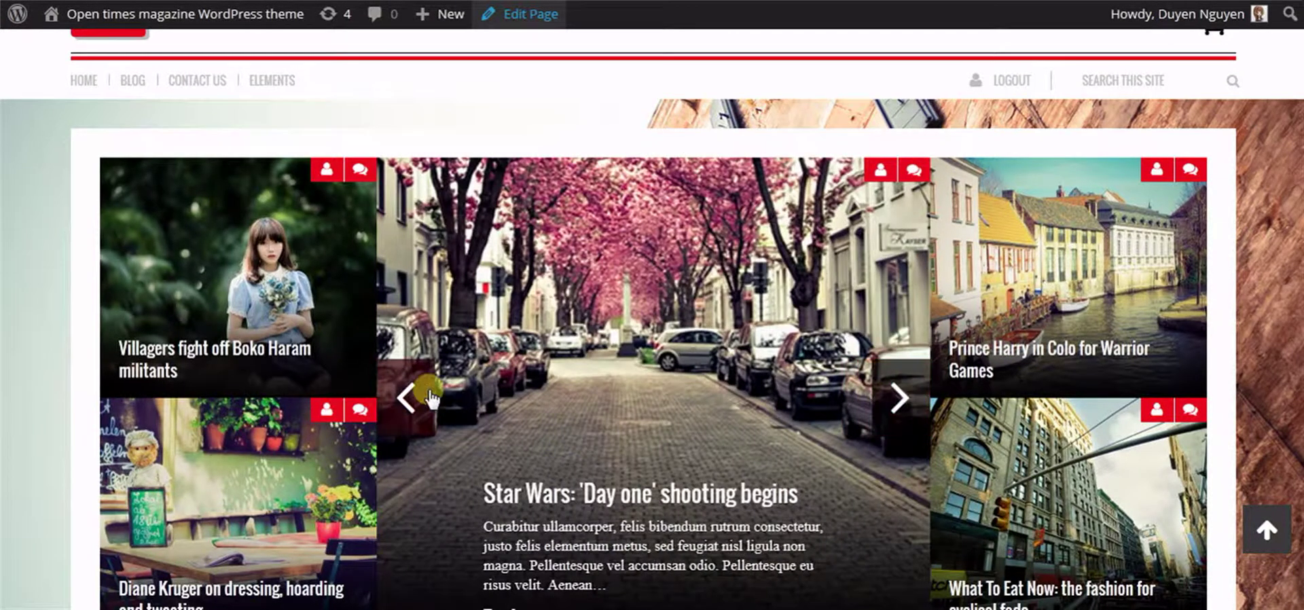
left_click(407, 394)
left_click(407, 394)
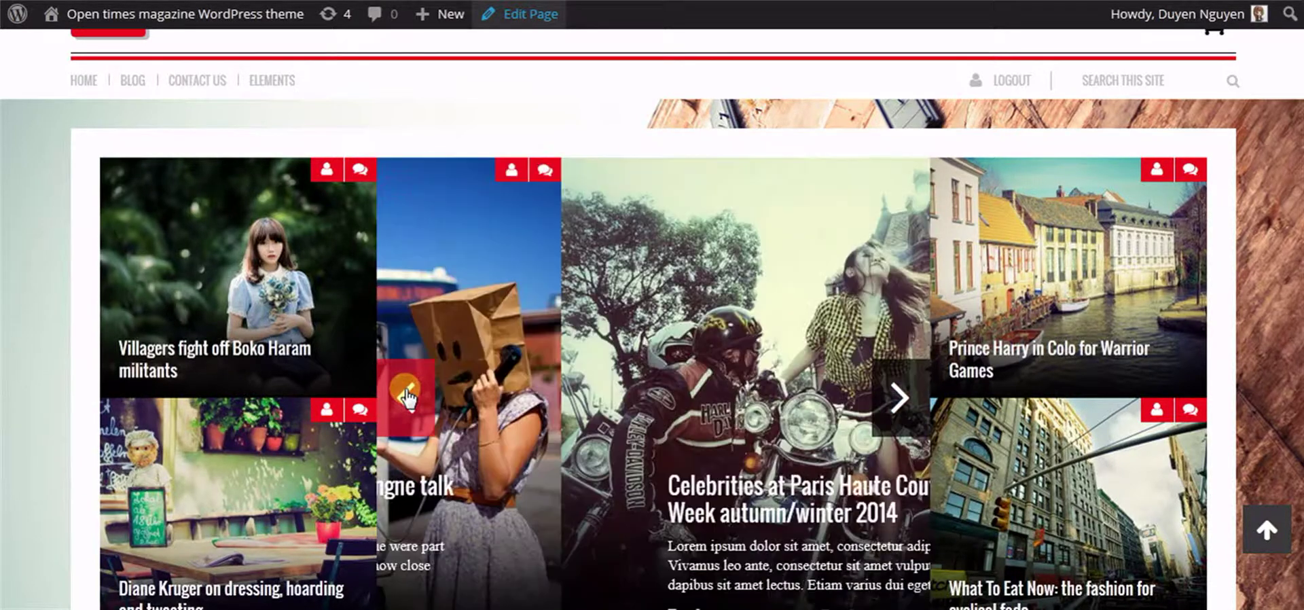
left_click(411, 396)
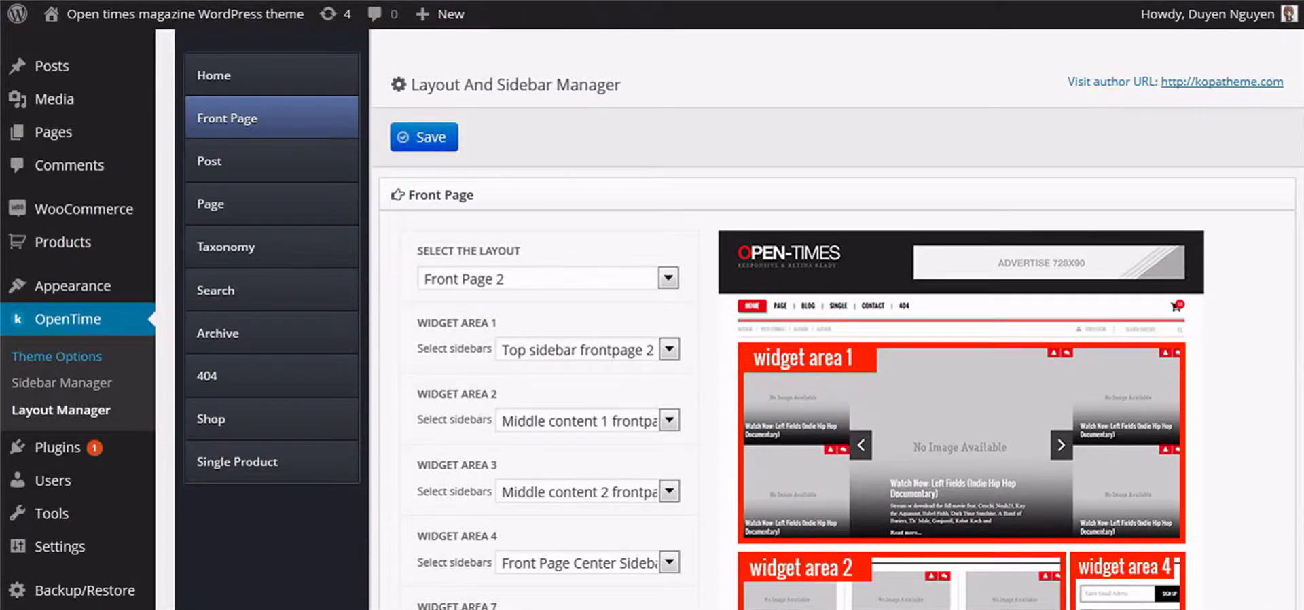
Step: Check the sidebar assigned to widget area 2 in the Front Page 2 layout
scroll(652, 320, "down", 4)
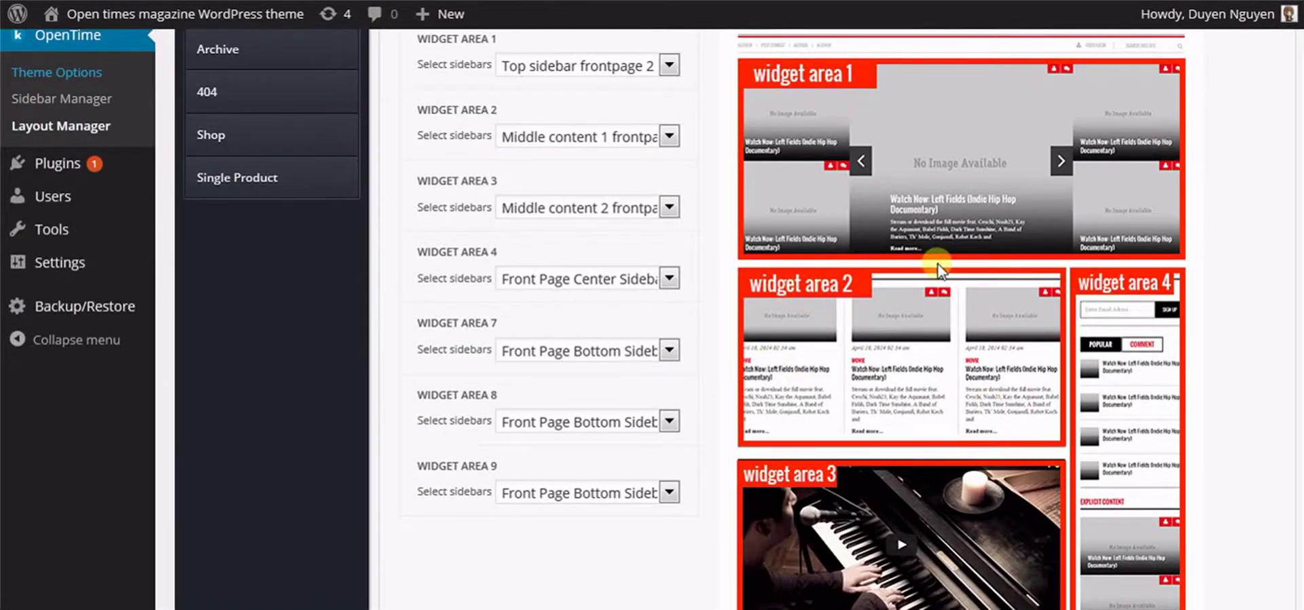
left_click(547, 135)
left_click(546, 139)
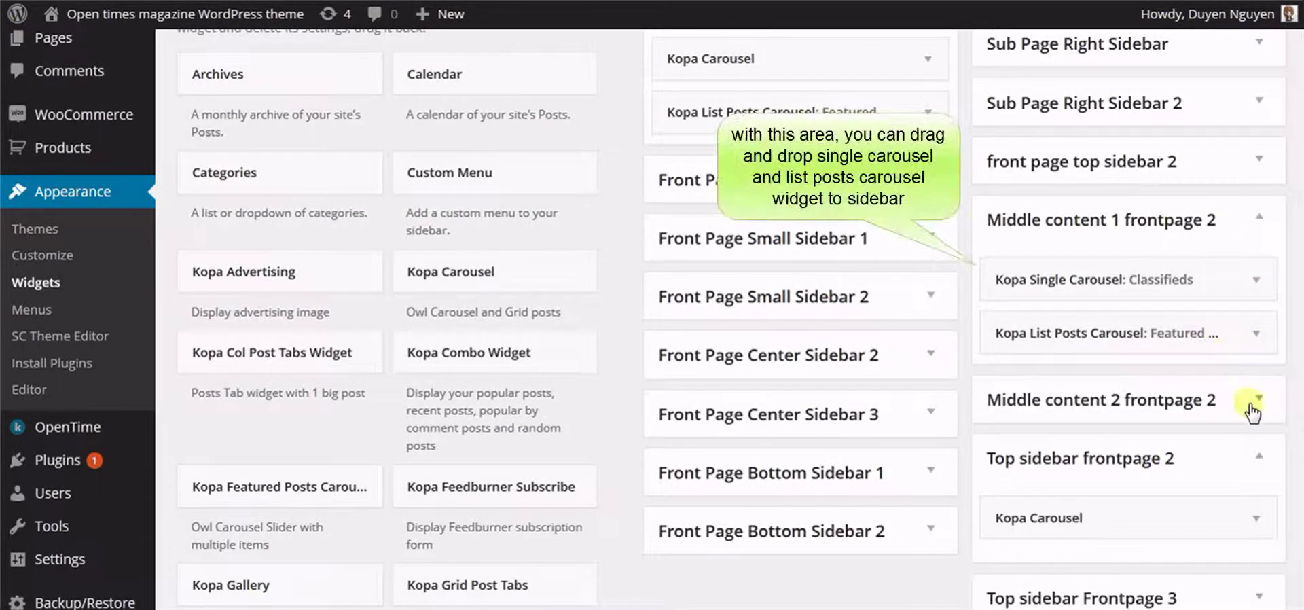
Step: Open the Kopa Single Carousel widget in Middle content 1 frontpage 2 and enable its Auto play slider option
left_click(1238, 469)
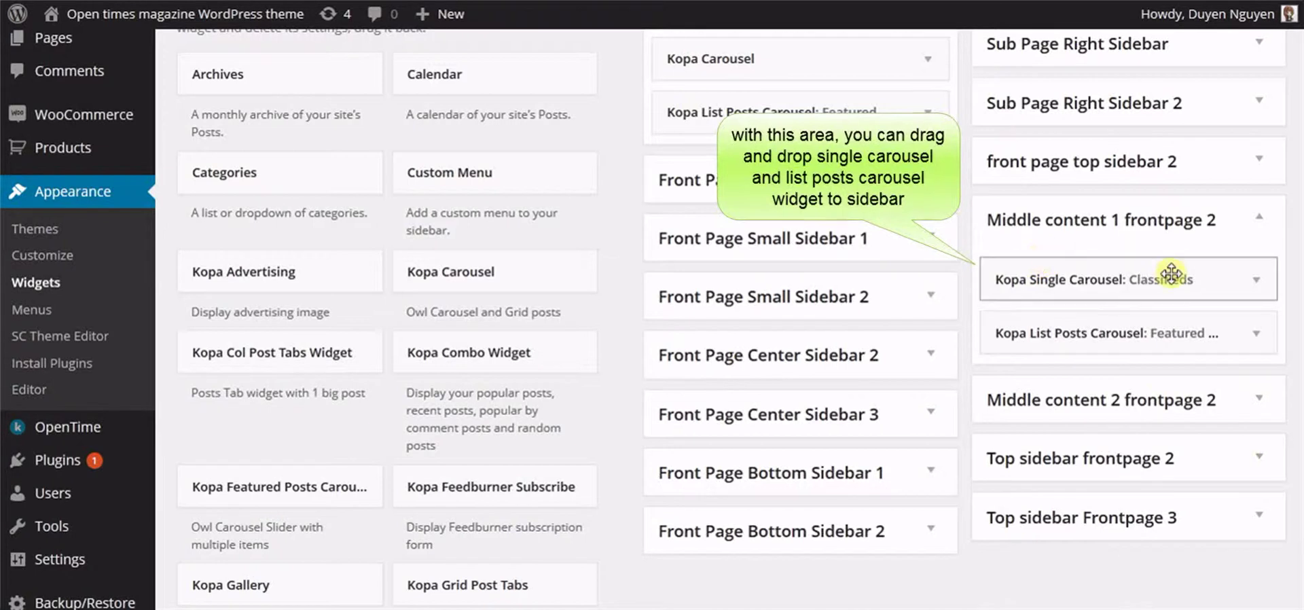
left_click(1262, 285)
scroll(1145, 178, "down", 4)
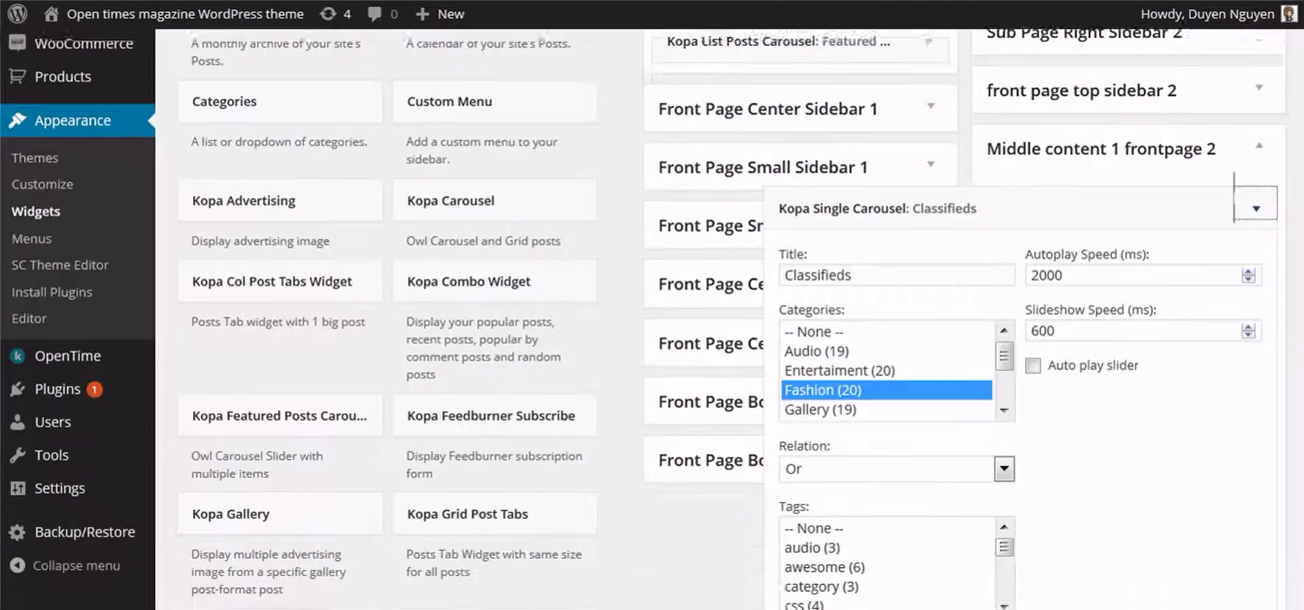
left_click(1122, 180)
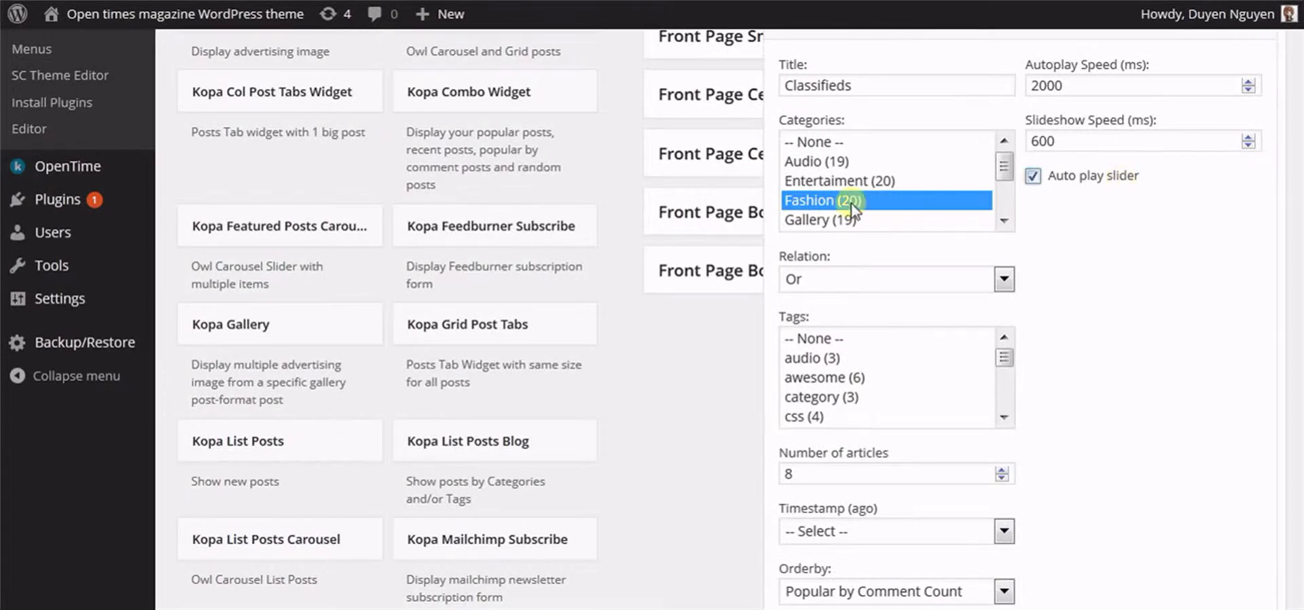
left_click(856, 94)
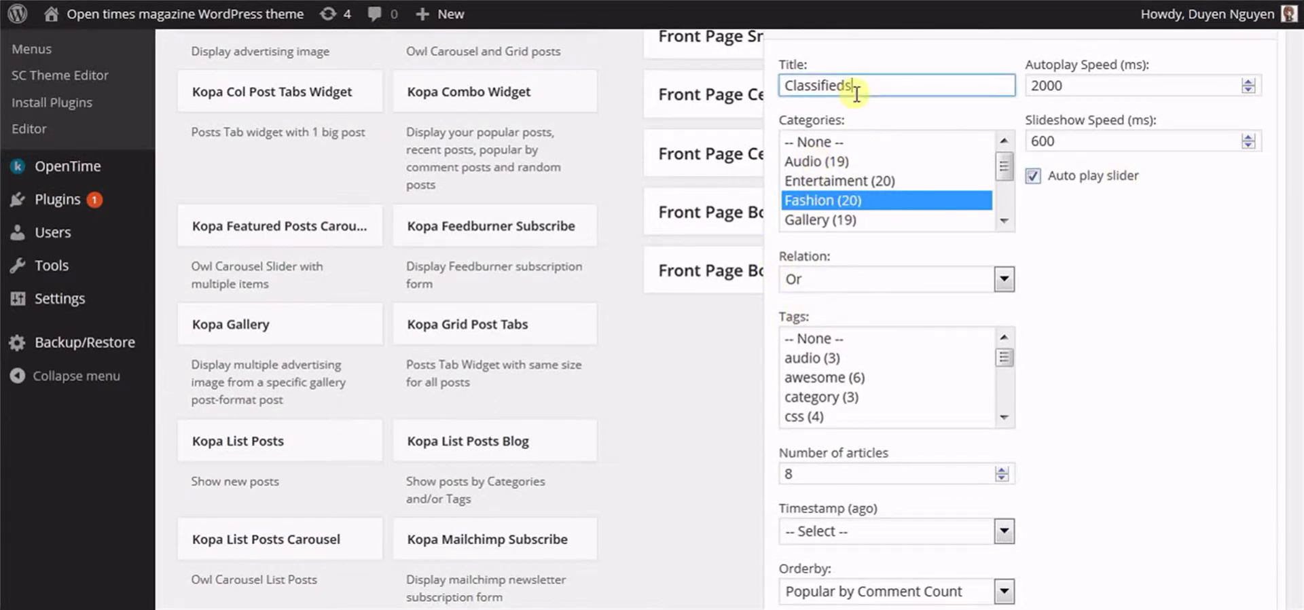
Step: Set the Classifieds carousel's Relation to And and its Tags to None
left_click(861, 284)
left_click(852, 303)
left_click(851, 282)
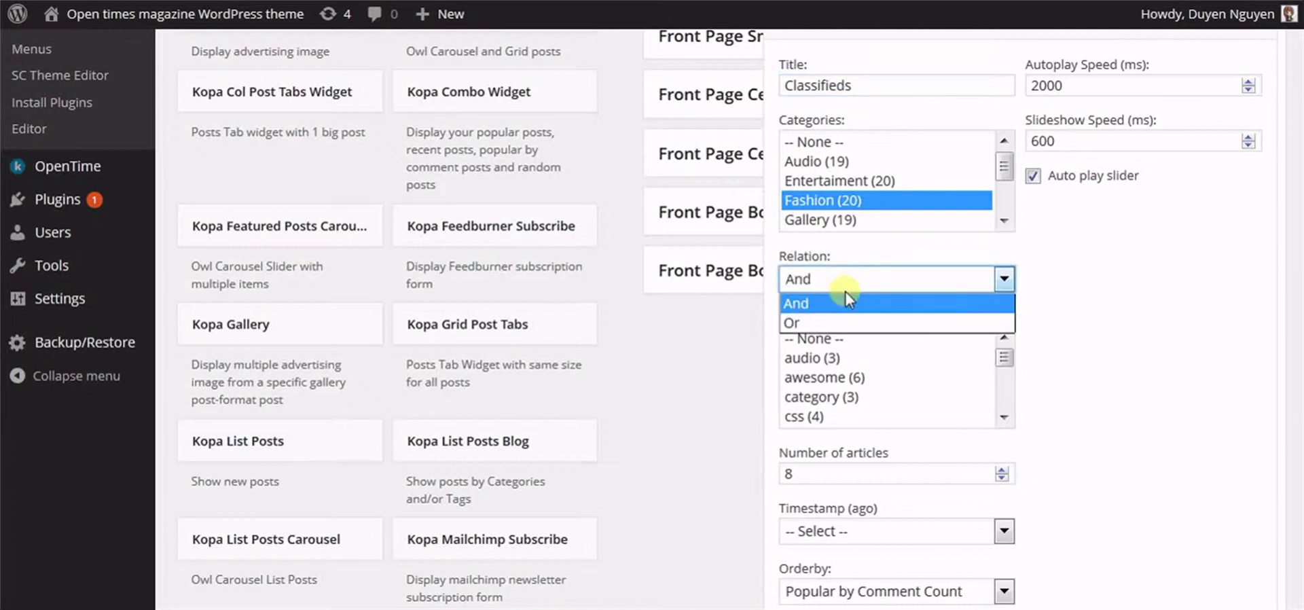
left_click(847, 303)
scroll(859, 306, "down", 2)
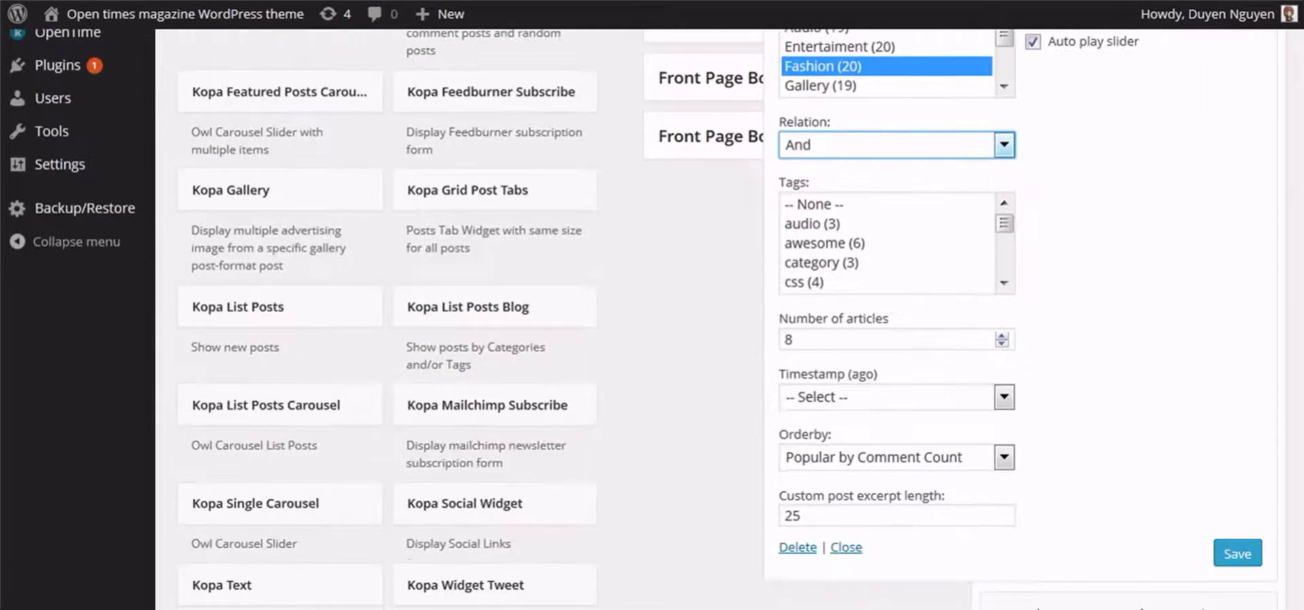
scroll(1033, 163, "down", 1)
left_click(845, 167)
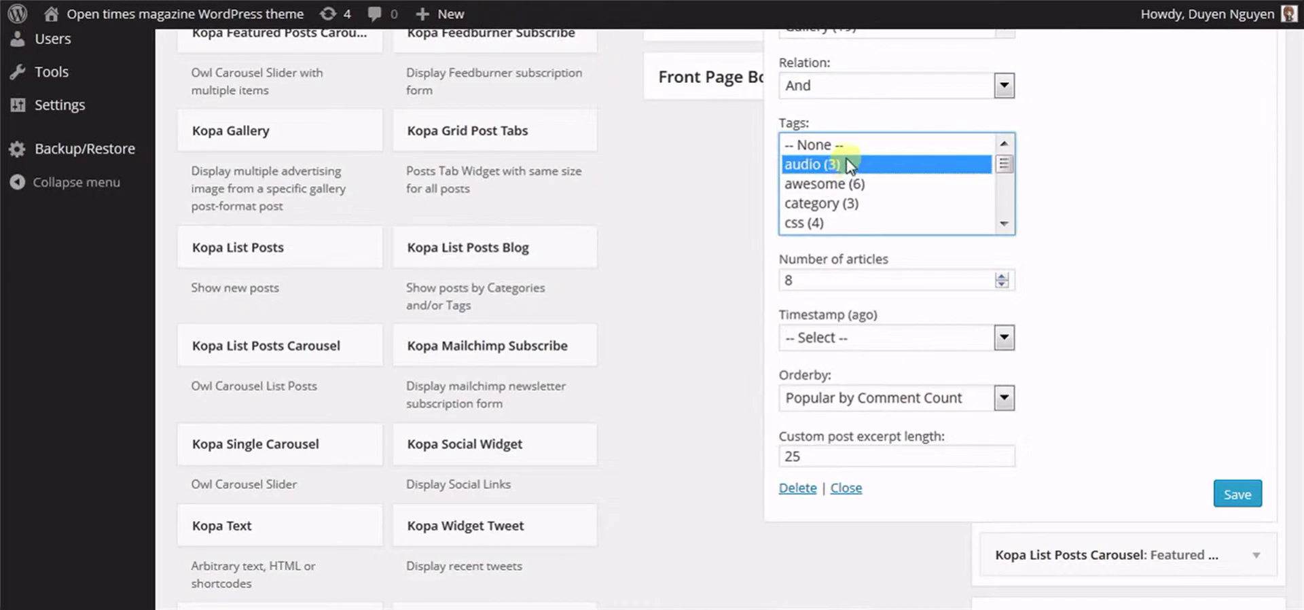
left_click(834, 144)
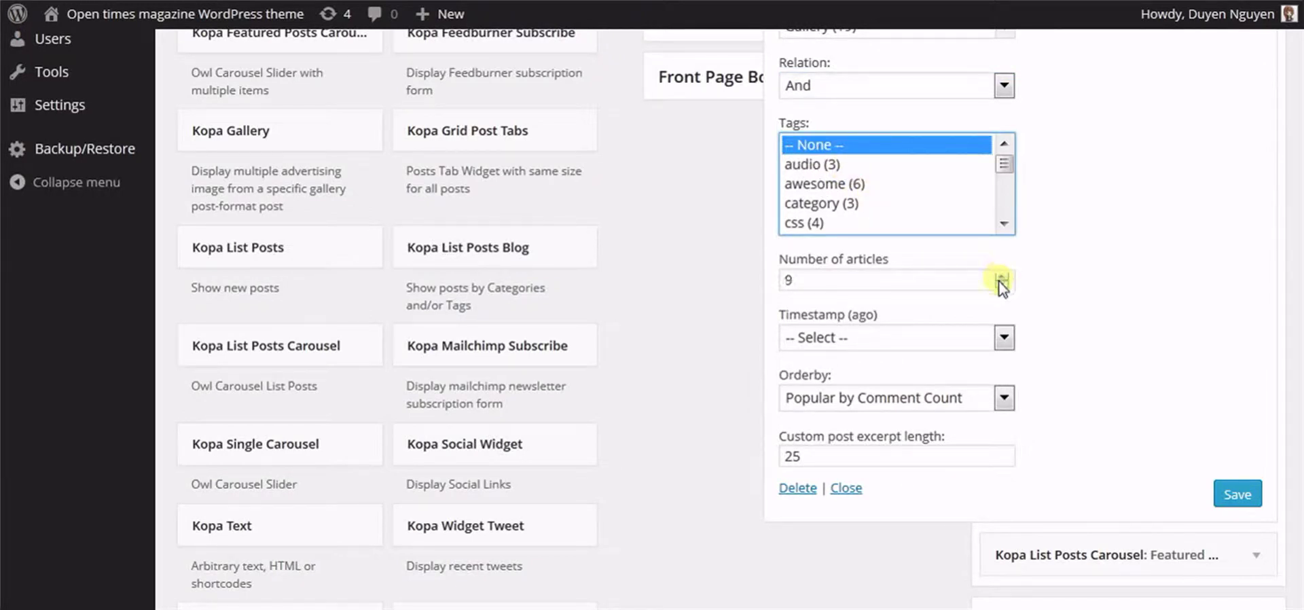
Step: Set the Classifieds carousel's timestamp to 11 months ago and order its posts by Popular by Comment Count
left_click(1003, 342)
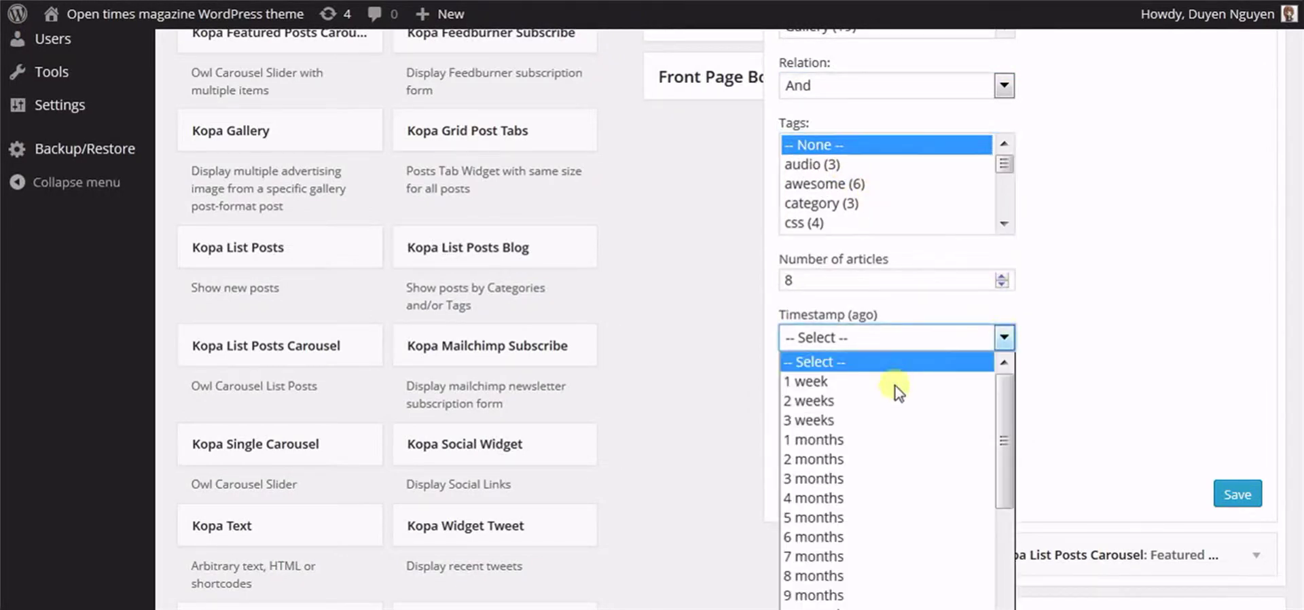
left_click(823, 601)
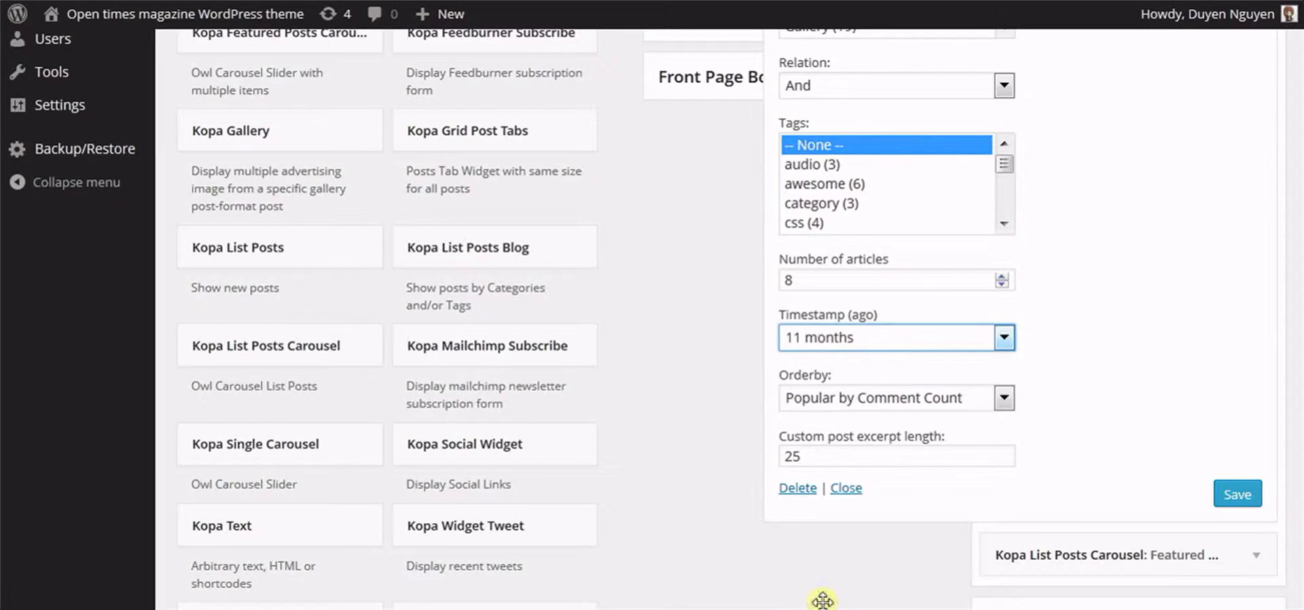
left_click(955, 402)
left_click(910, 462)
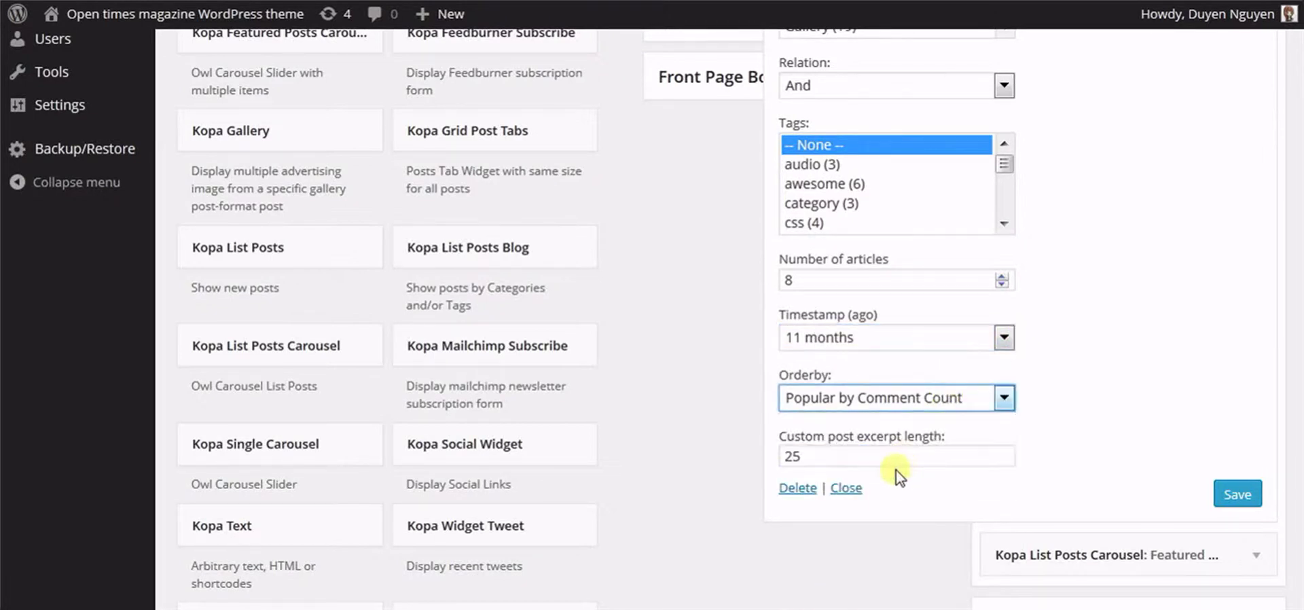
Step: Save the Kopa Single Carousel widget with a custom post excerpt length of 25 and close it
left_click(880, 451)
left_click(1238, 494)
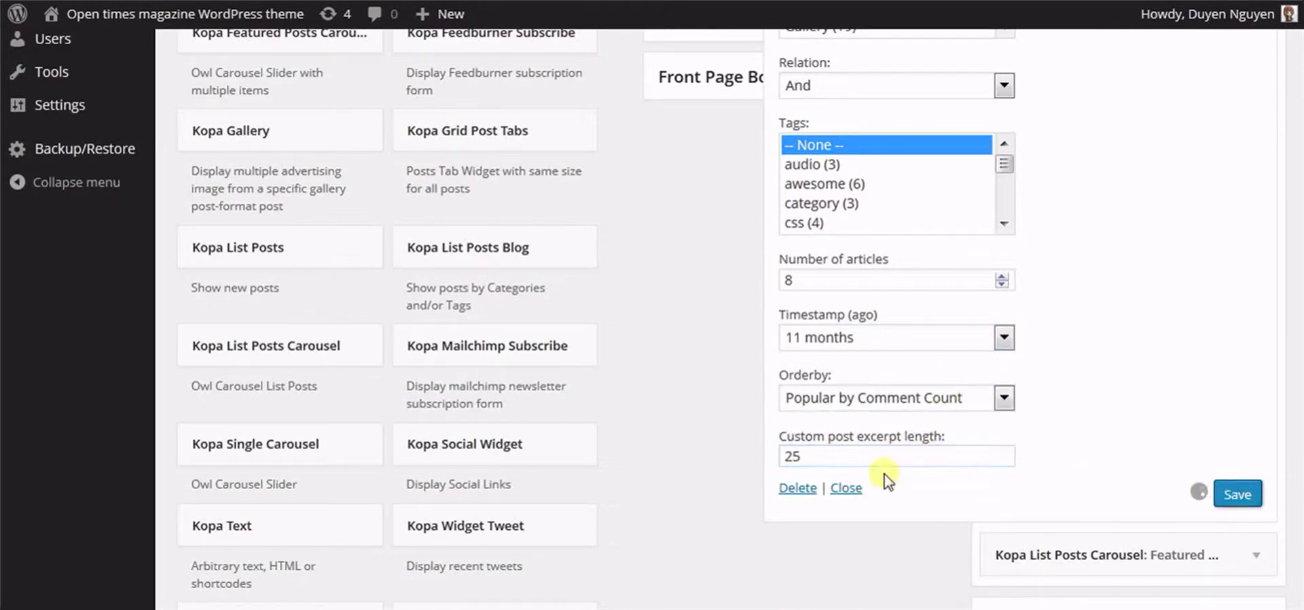
left_click(846, 488)
scroll(1046, 340, "up", 5)
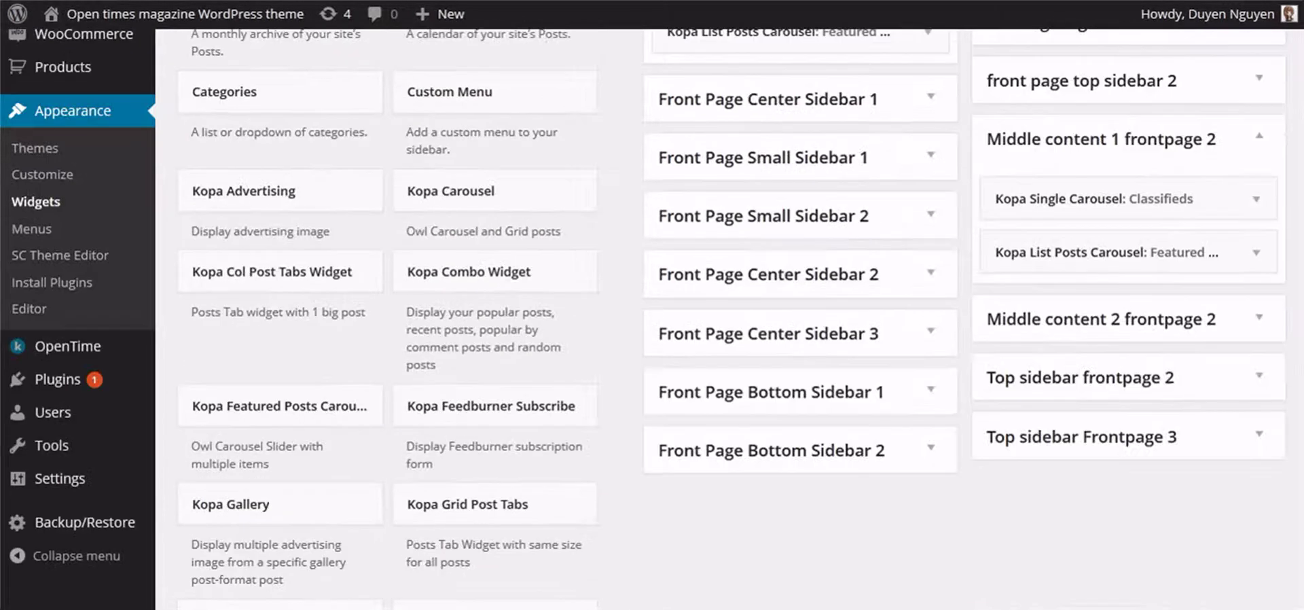
Step: Open the Kopa List Posts Carousel widget in Middle content 1 frontpage 2 and select the Entertaiment category for its Featured Posts
scroll(730, 320, "up", 1)
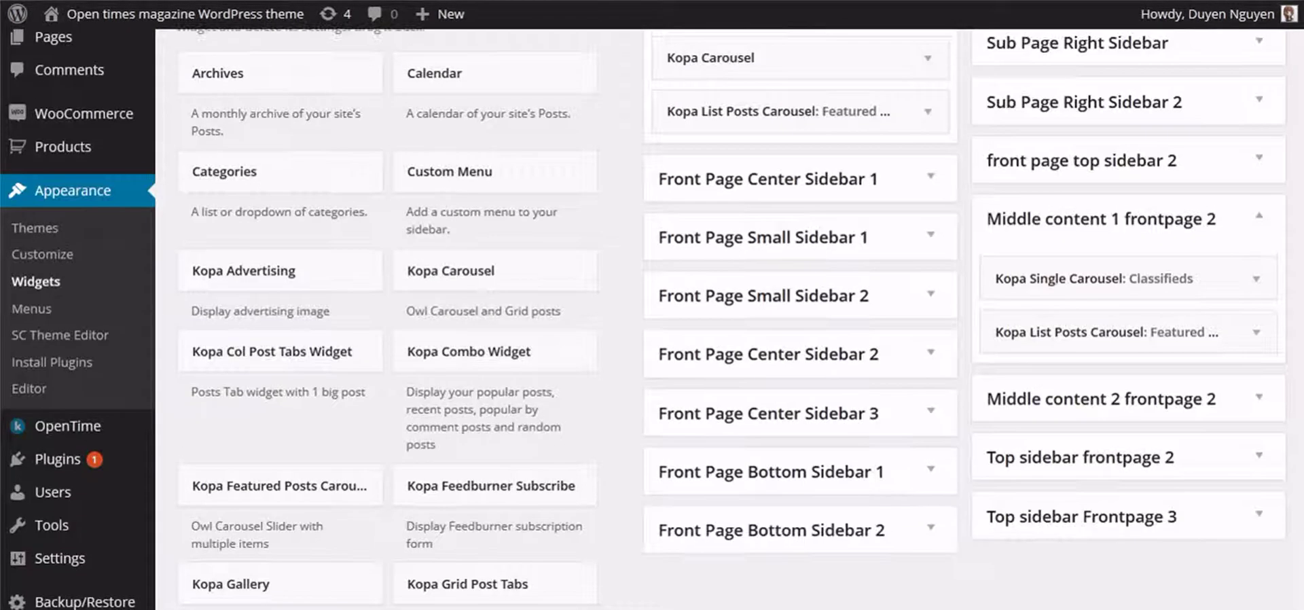
left_click(1256, 332)
scroll(1076, 164, "down", 4)
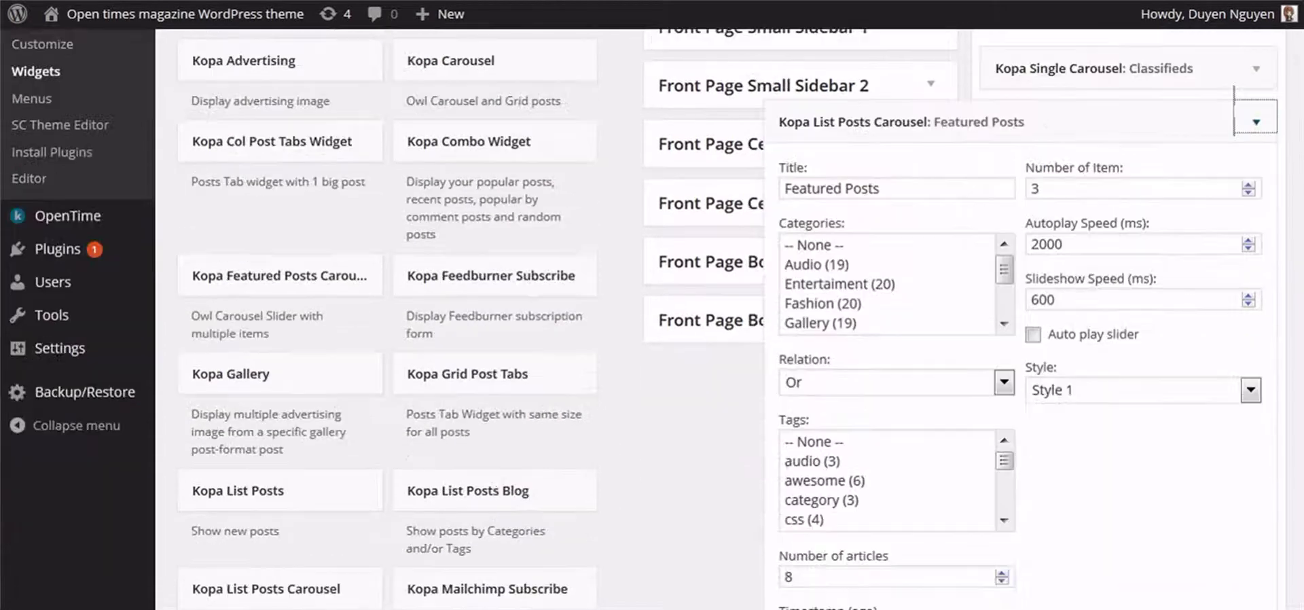
left_click(992, 159)
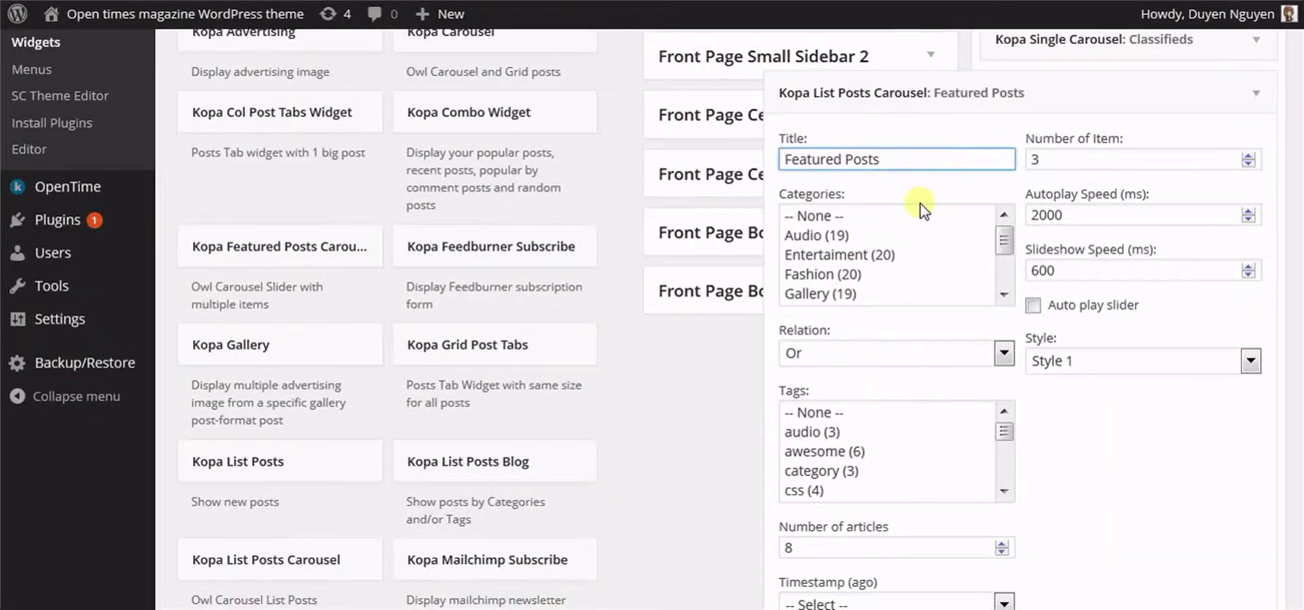
left_click(815, 255)
left_click(814, 236)
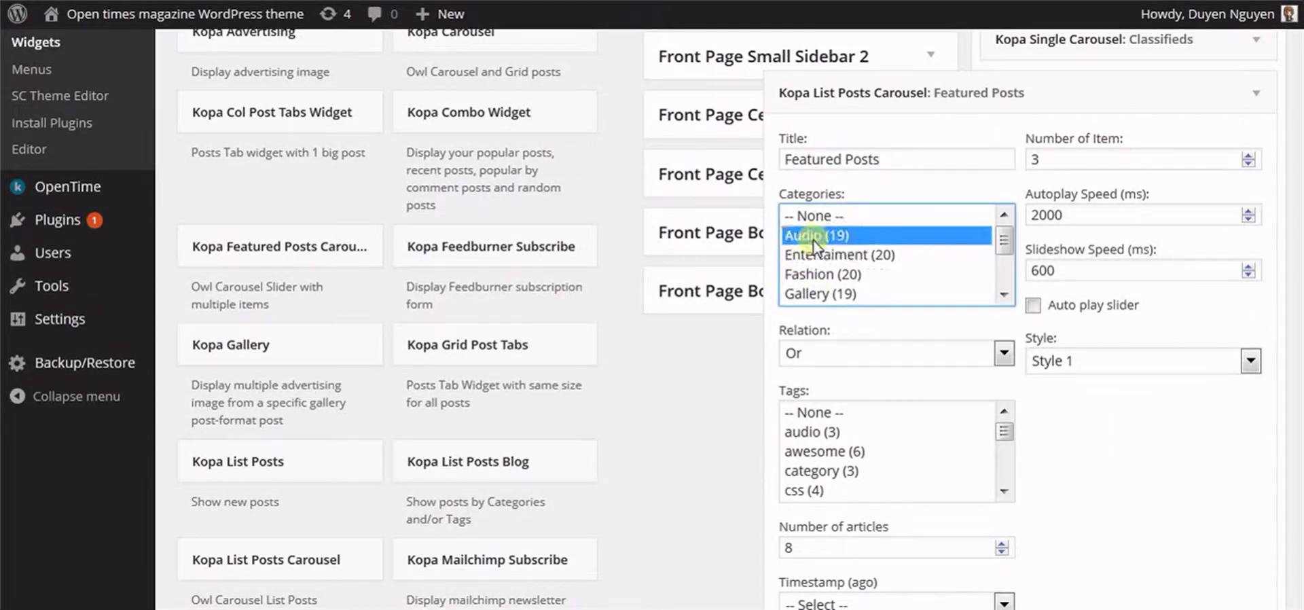
left_click(890, 255)
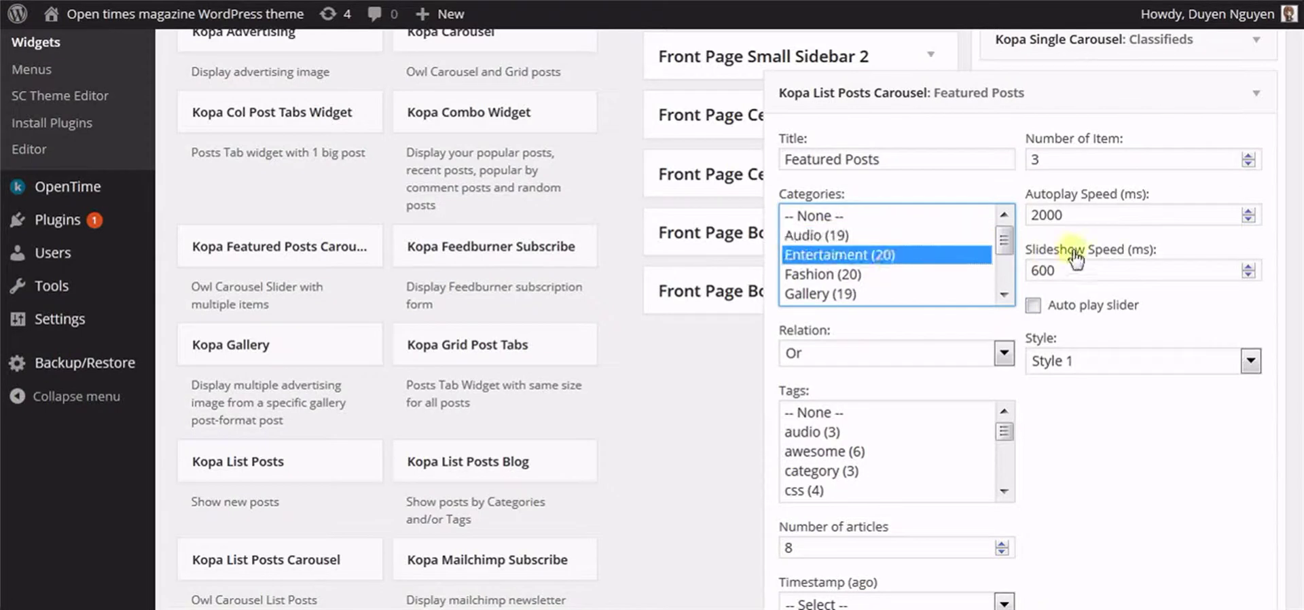
Step: Set the Featured Posts carousel to 3 items, enable its Auto play slider option and choose Style 1
left_click(1132, 215)
left_click(1195, 167)
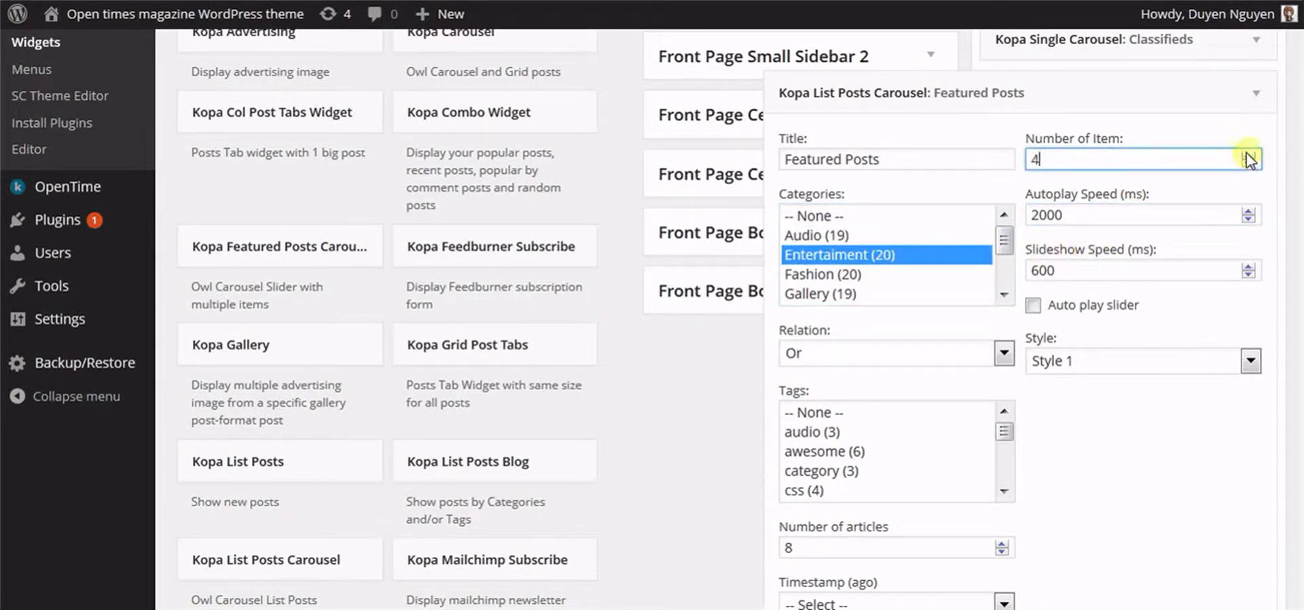
scroll(1199, 178, "down", 3)
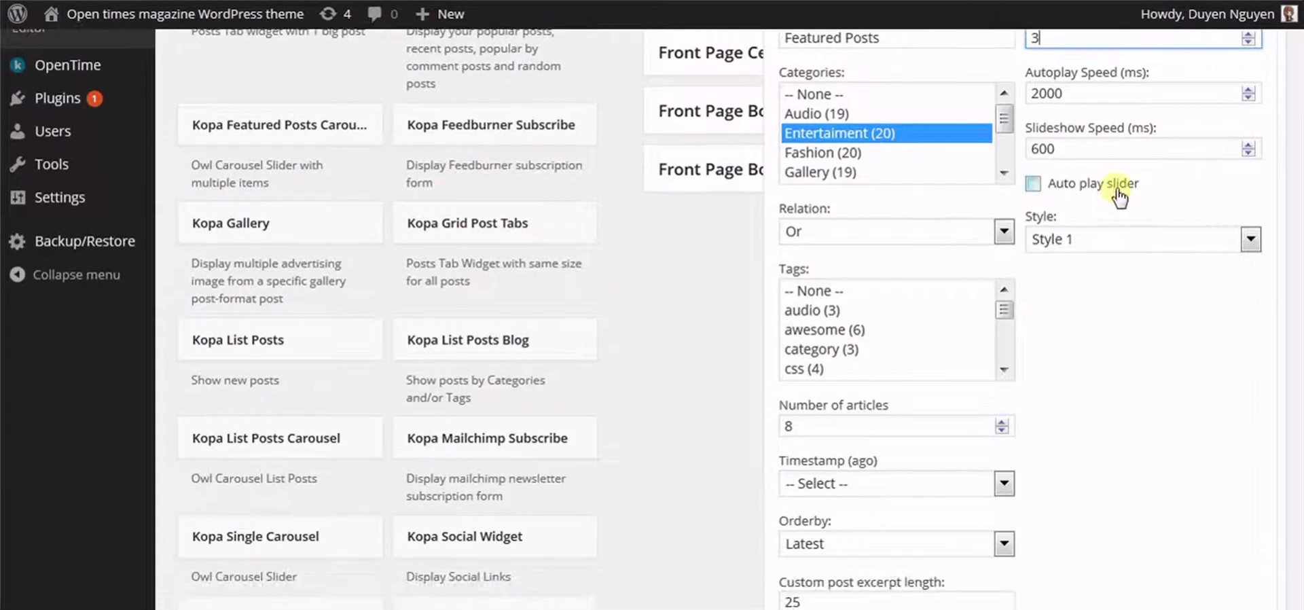
left_click(1087, 184)
left_click(1109, 243)
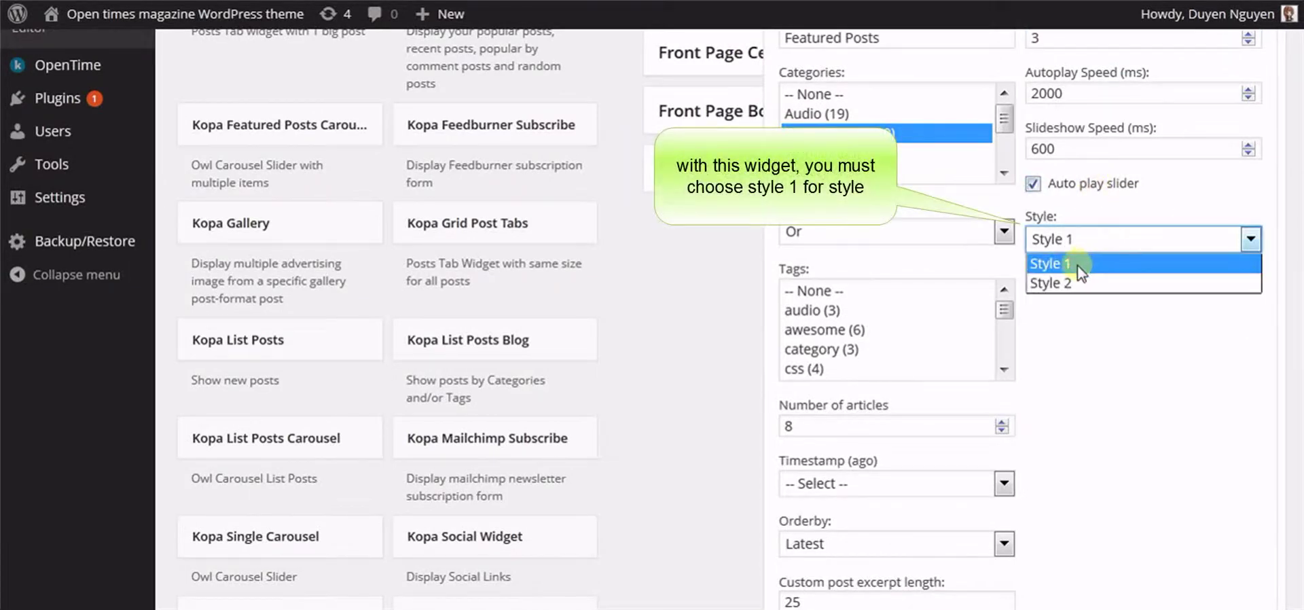
left_click(1080, 265)
scroll(1291, 272, "down", 5)
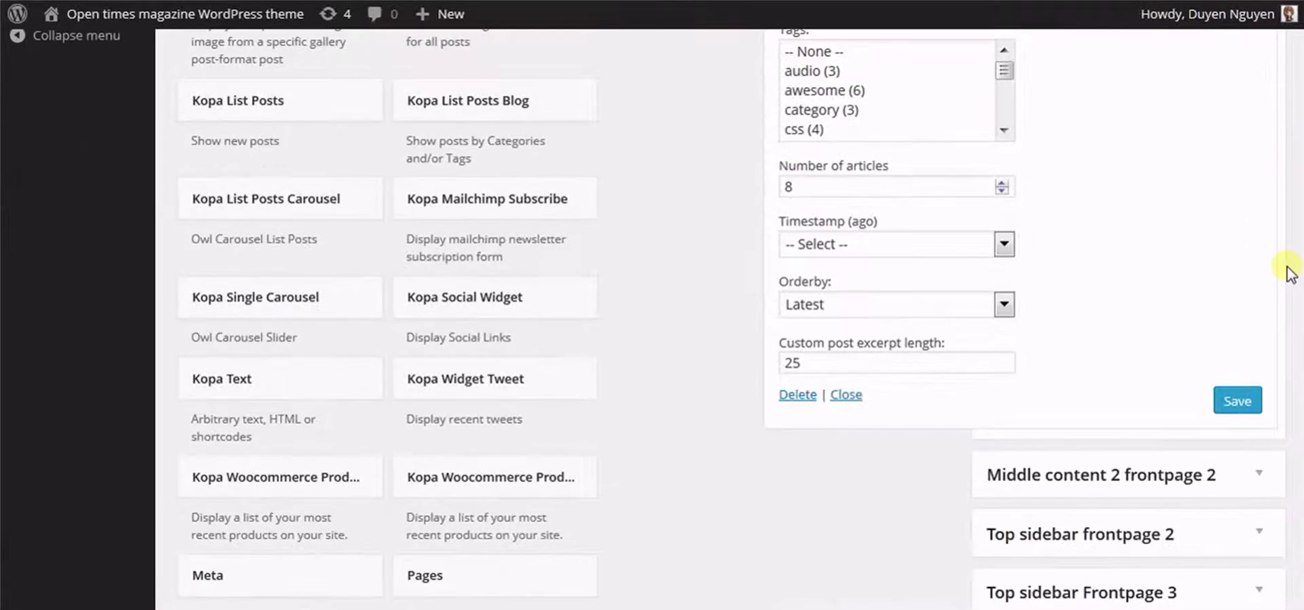
Step: Save and close the Featured Posts carousel widget with 8 articles, Latest ordering and a custom post excerpt length of 25
left_click(881, 187)
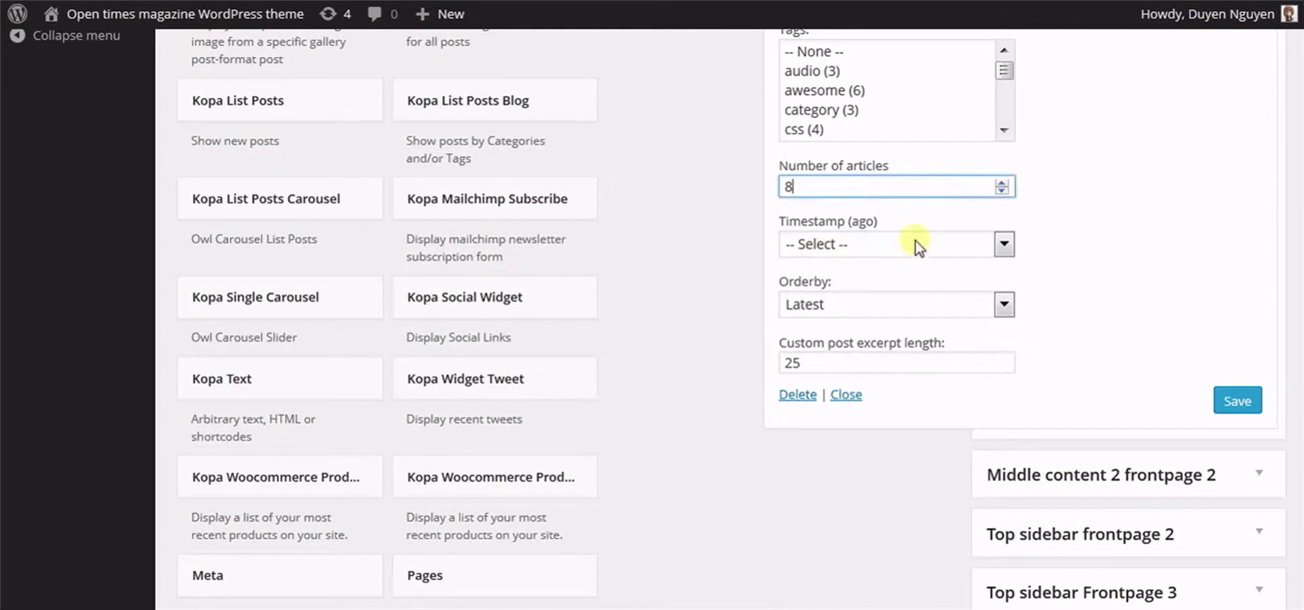
left_click(870, 309)
left_click(878, 304)
left_click(844, 360)
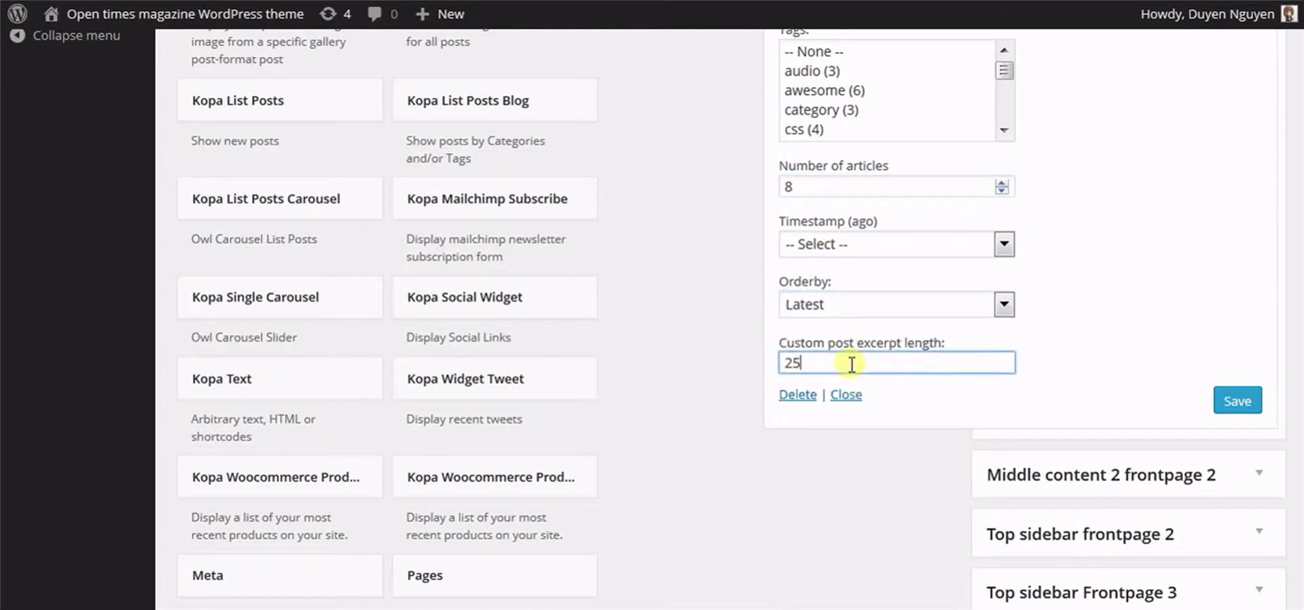
left_click(1238, 401)
left_click(848, 395)
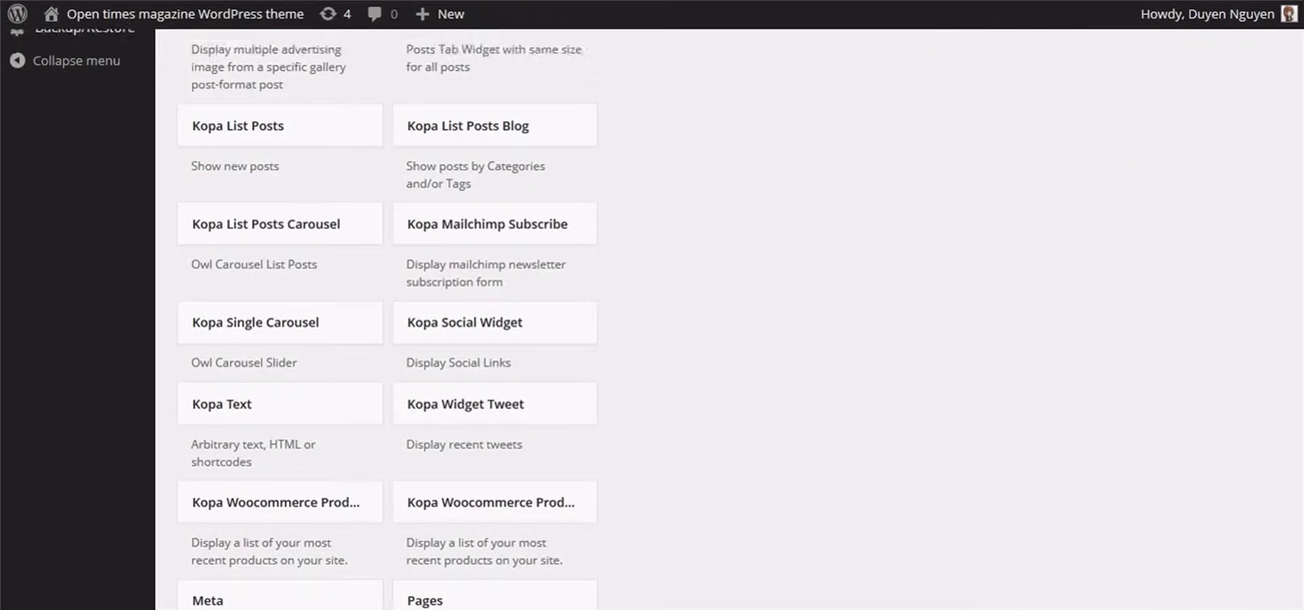
scroll(1155, 231, "up", 7)
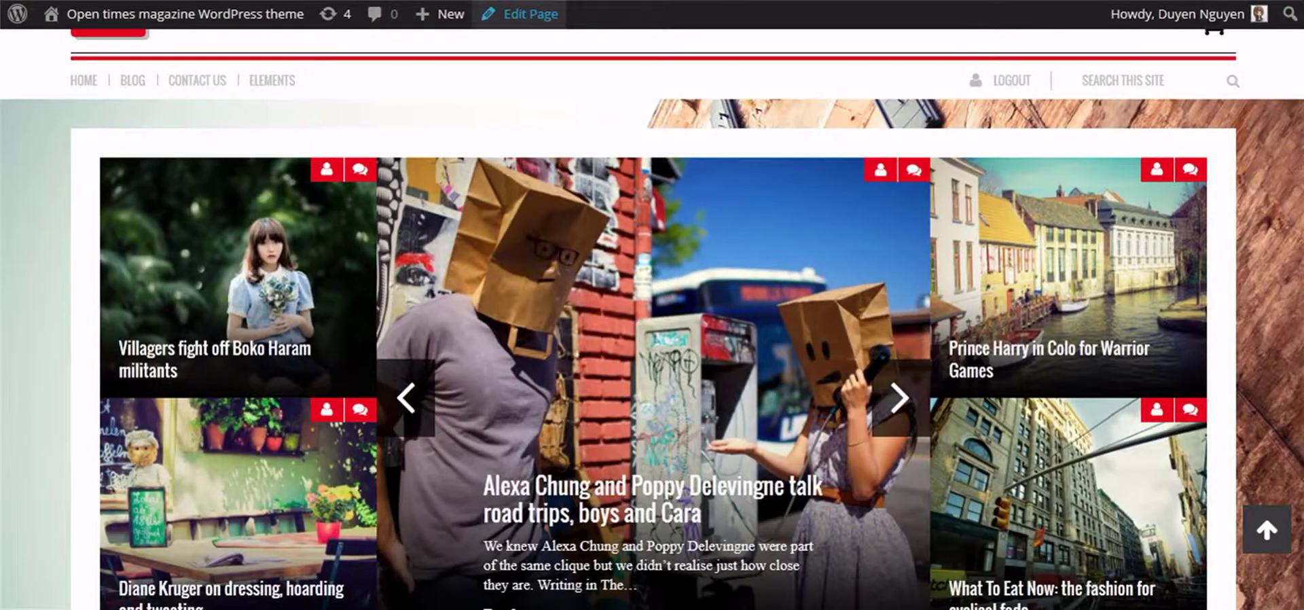
Step: Examine the Classifieds single carousel on the site's front page by advancing through its slides
scroll(652, 319, "down", 6)
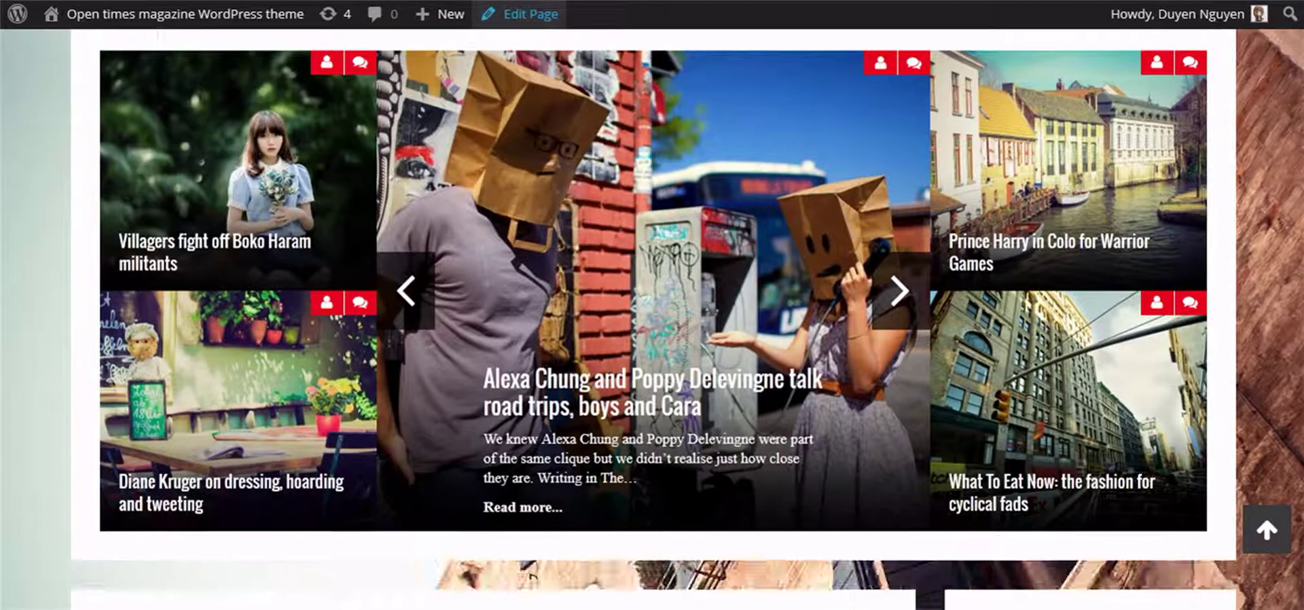
scroll(652, 319, "down", 5)
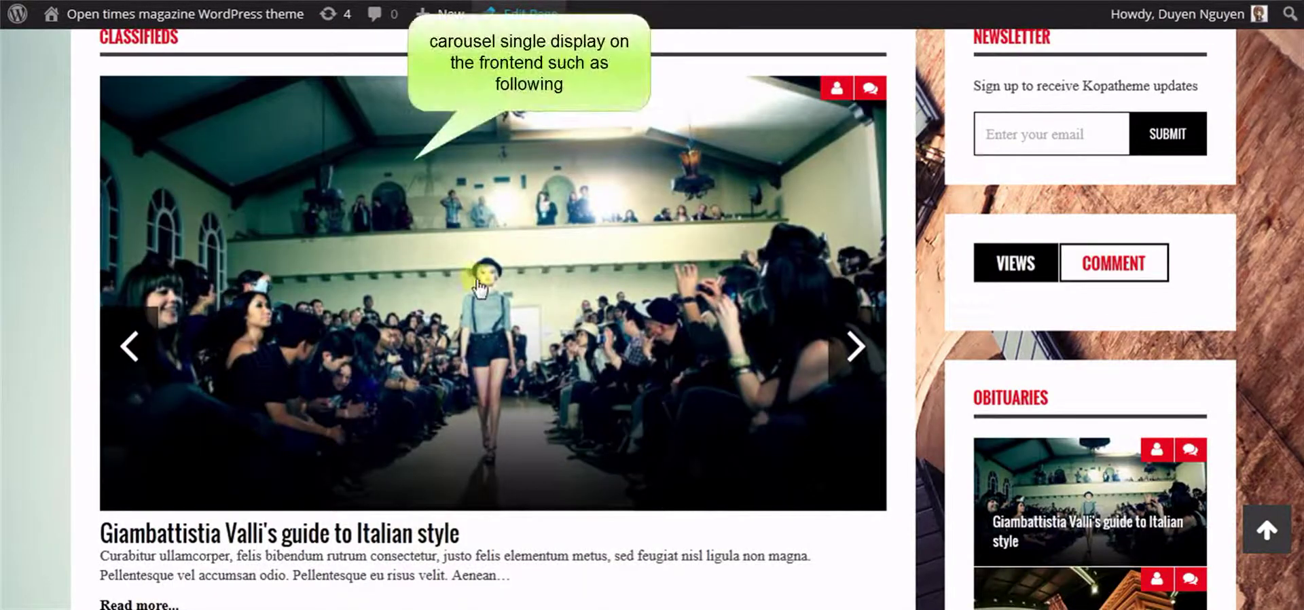
left_click(860, 350)
left_click(857, 348)
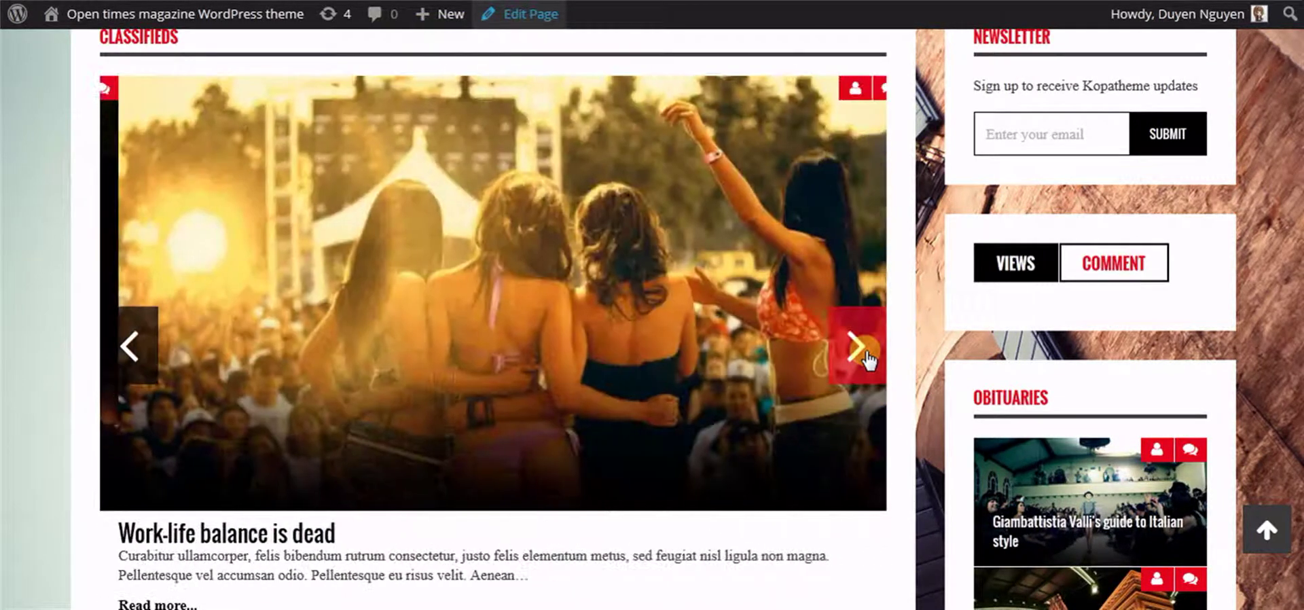
left_click(864, 352)
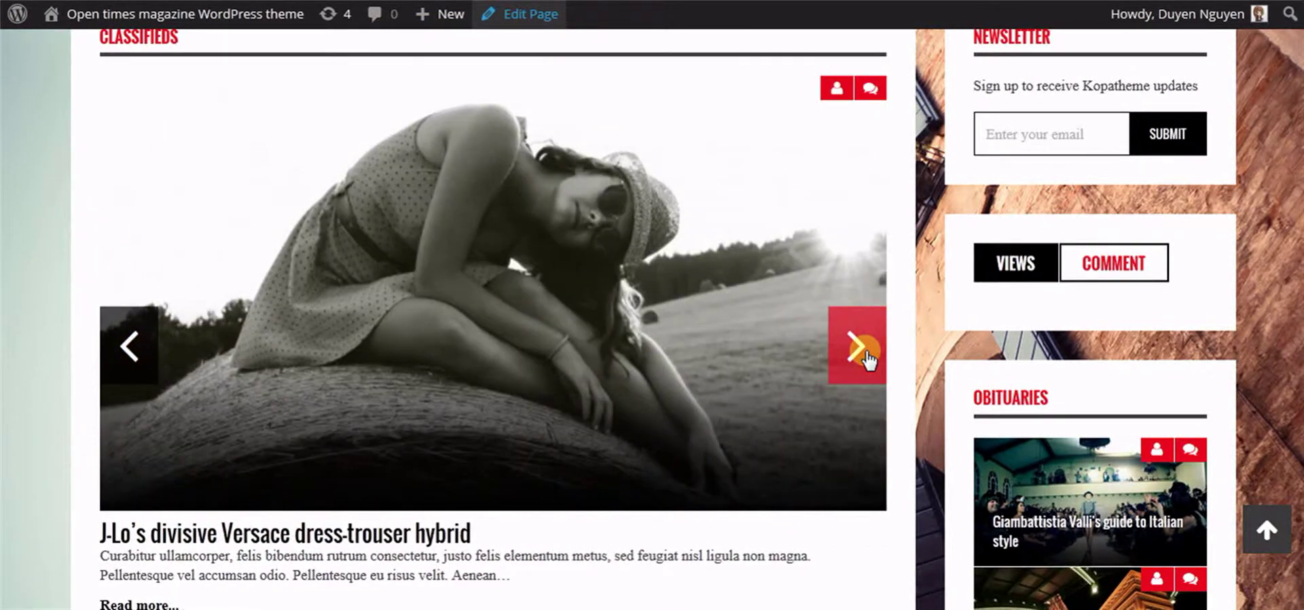
left_click(864, 352)
left_click(867, 354)
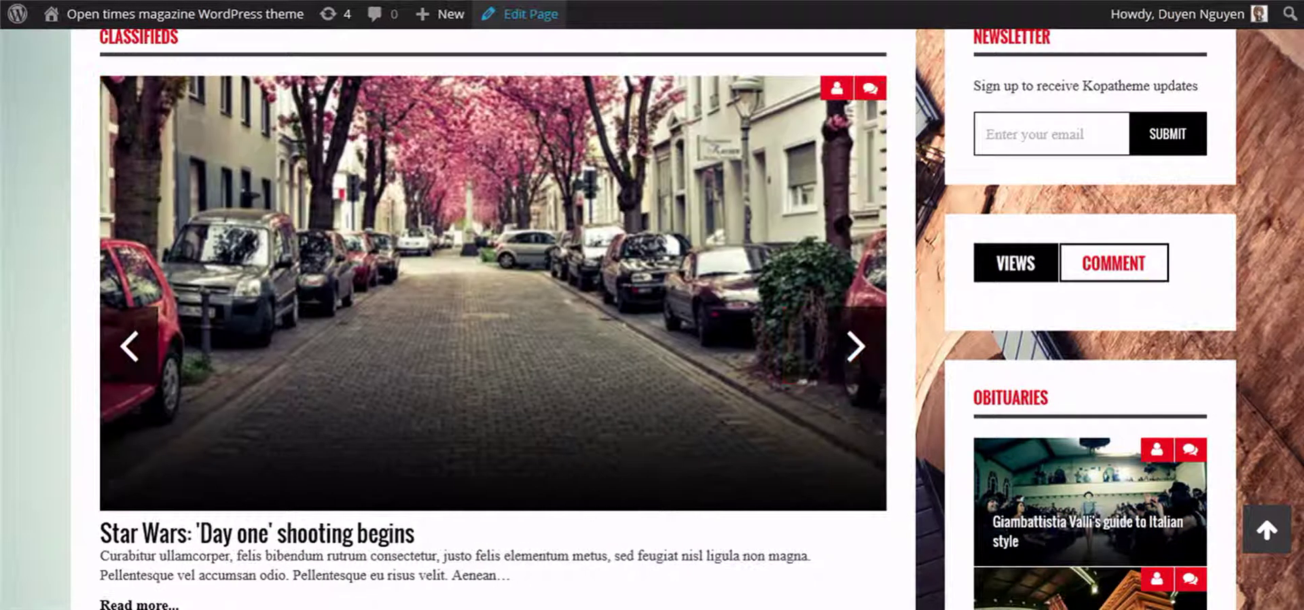
Step: Examine the Featured Posts carousel on the front page by switching between its groups of posts
scroll(669, 318, "down", 5)
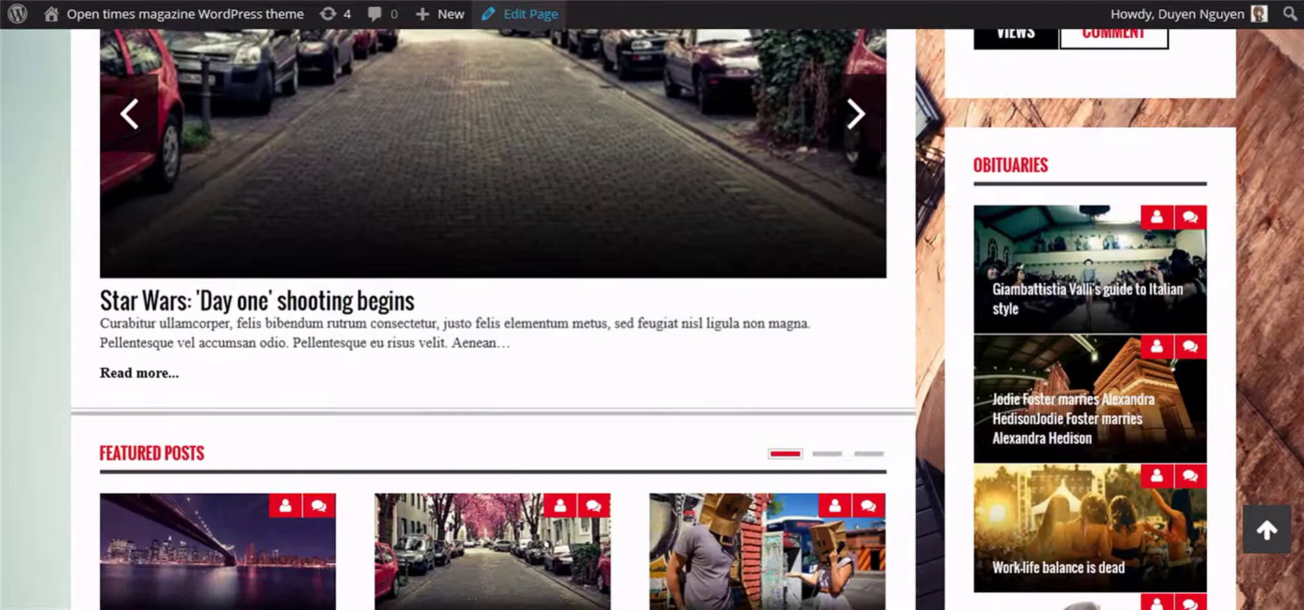
scroll(720, 142, "down", 3)
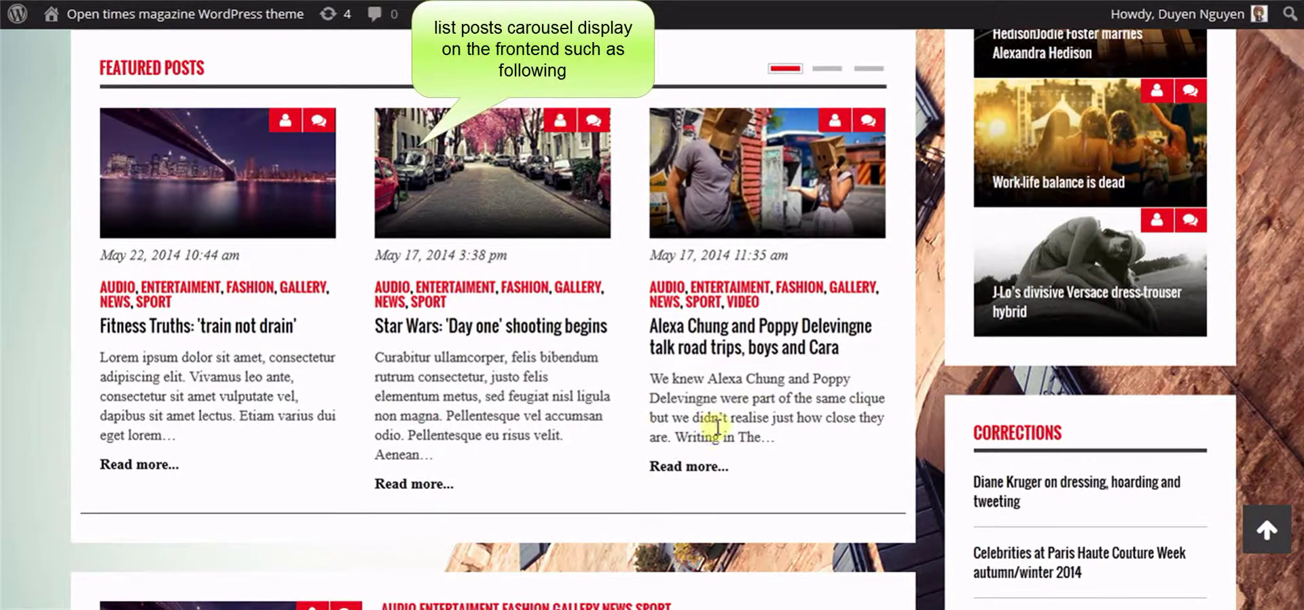
left_click(828, 69)
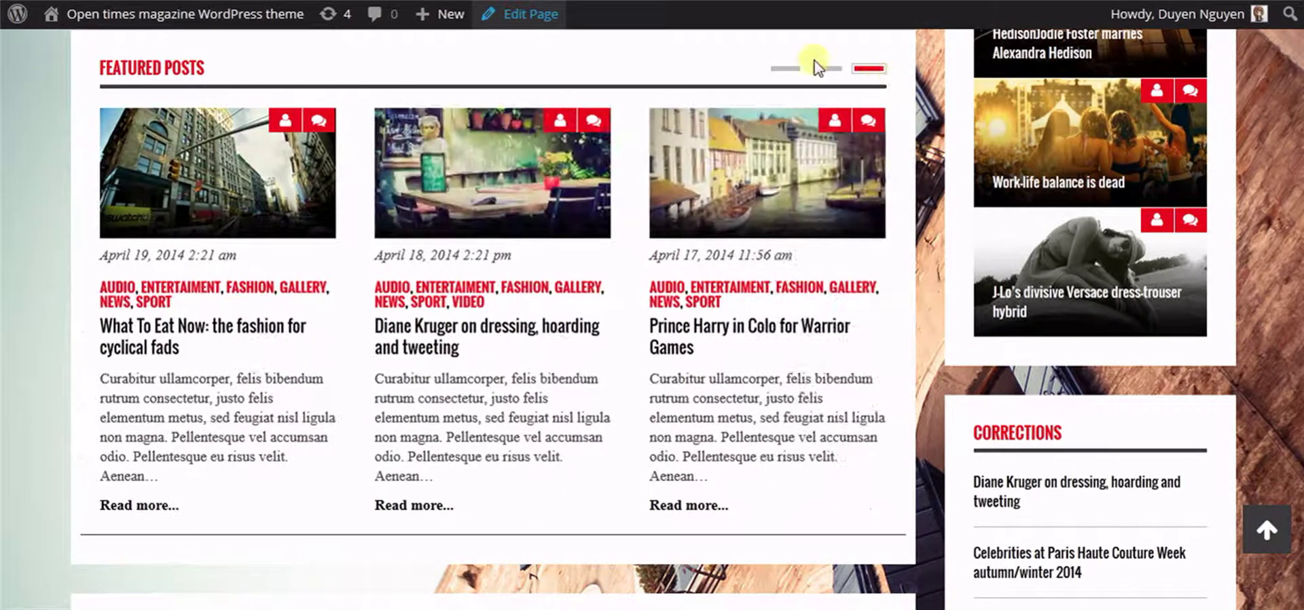
left_click(826, 69)
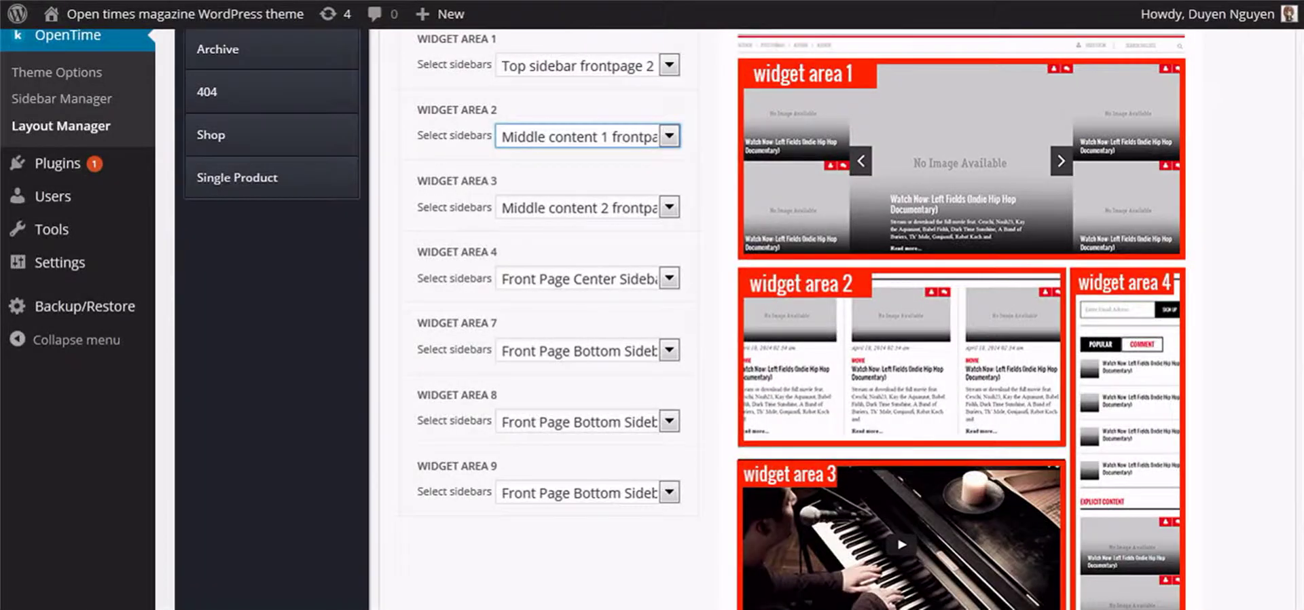
Step: In the Layout Manager, assign the Middle content 2 frontpage 2 sidebar to Widget Area 3 of the Front Page 2 layout
scroll(929, 375, "down", 5)
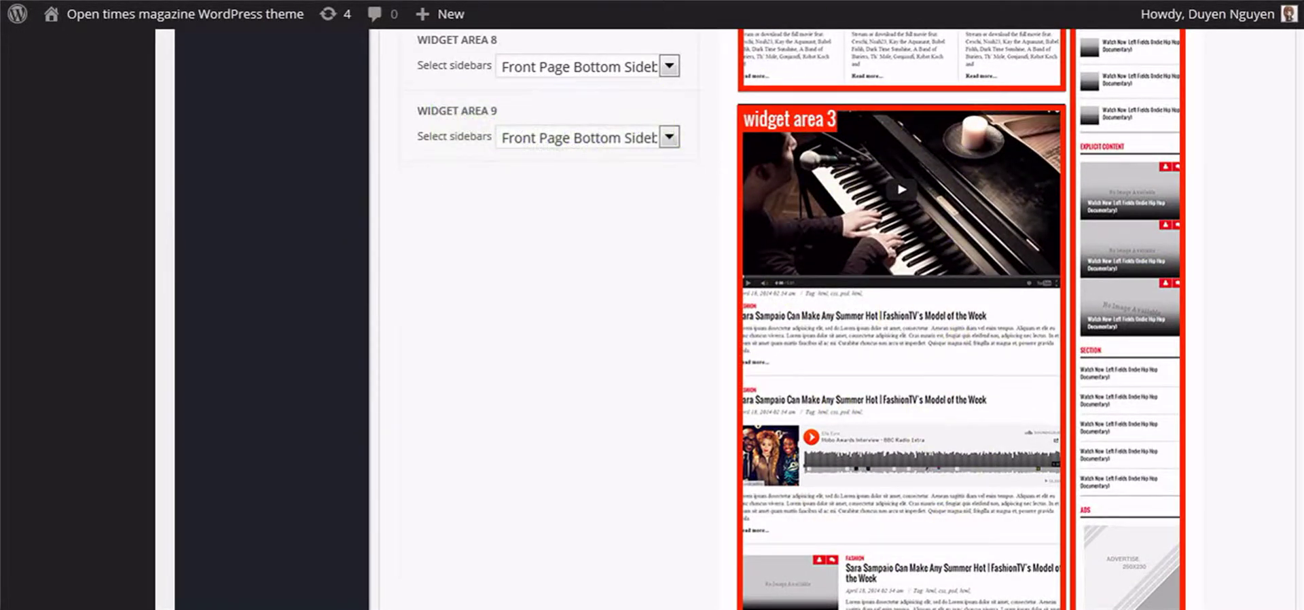
scroll(904, 319, "up", 6)
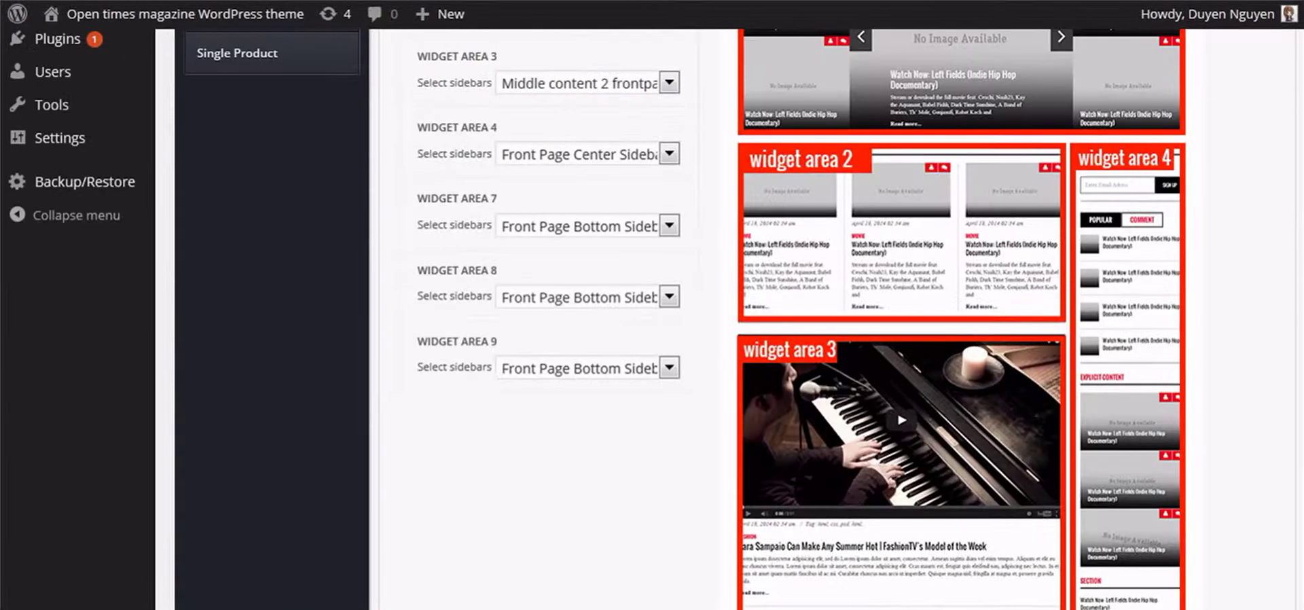
left_click(528, 314)
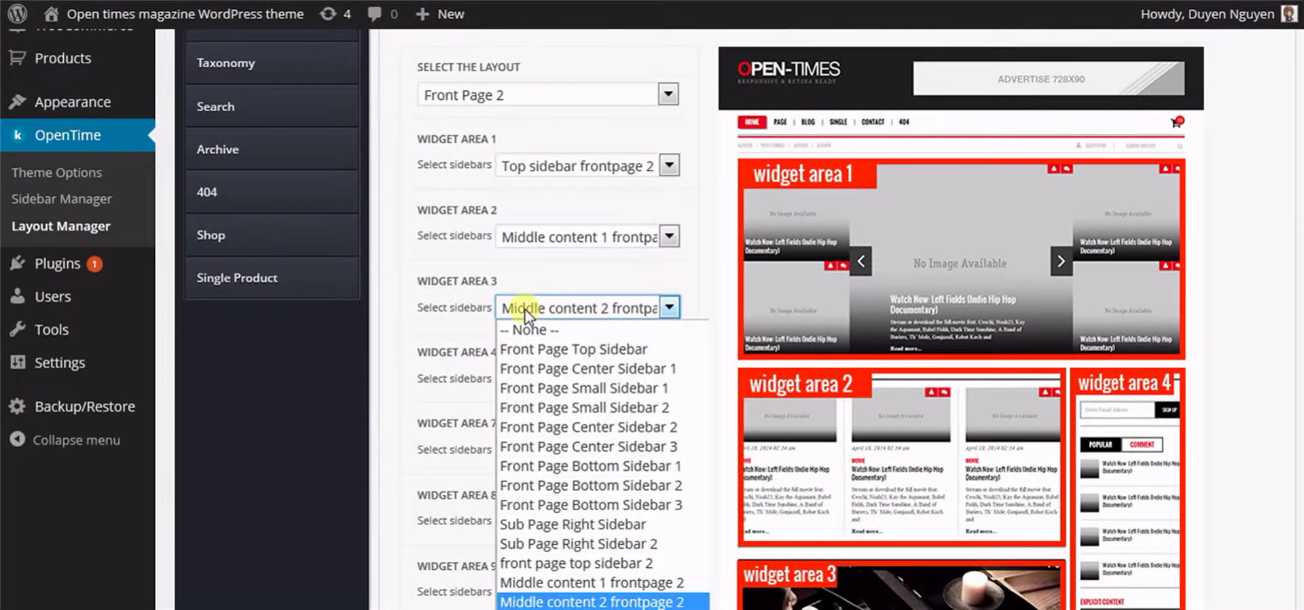
left_click(582, 520)
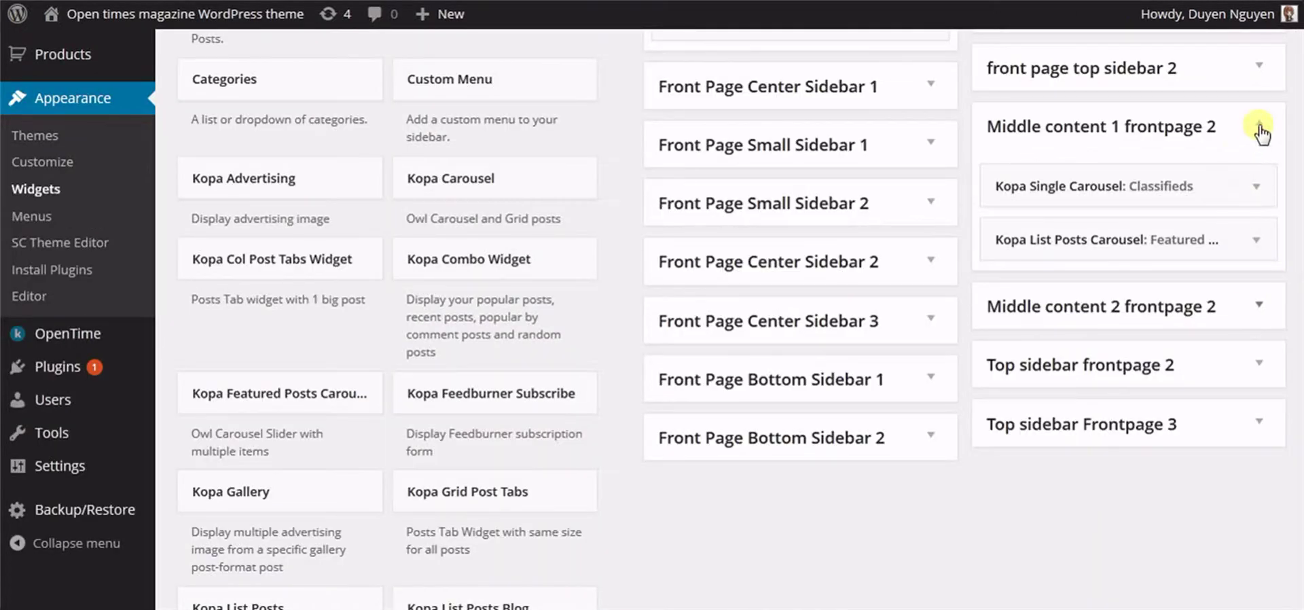
Step: Collapse Middle content 1 frontpage 2 and open the Kopa List Posts Blog widget in Middle content 2 frontpage 2
left_click(1261, 126)
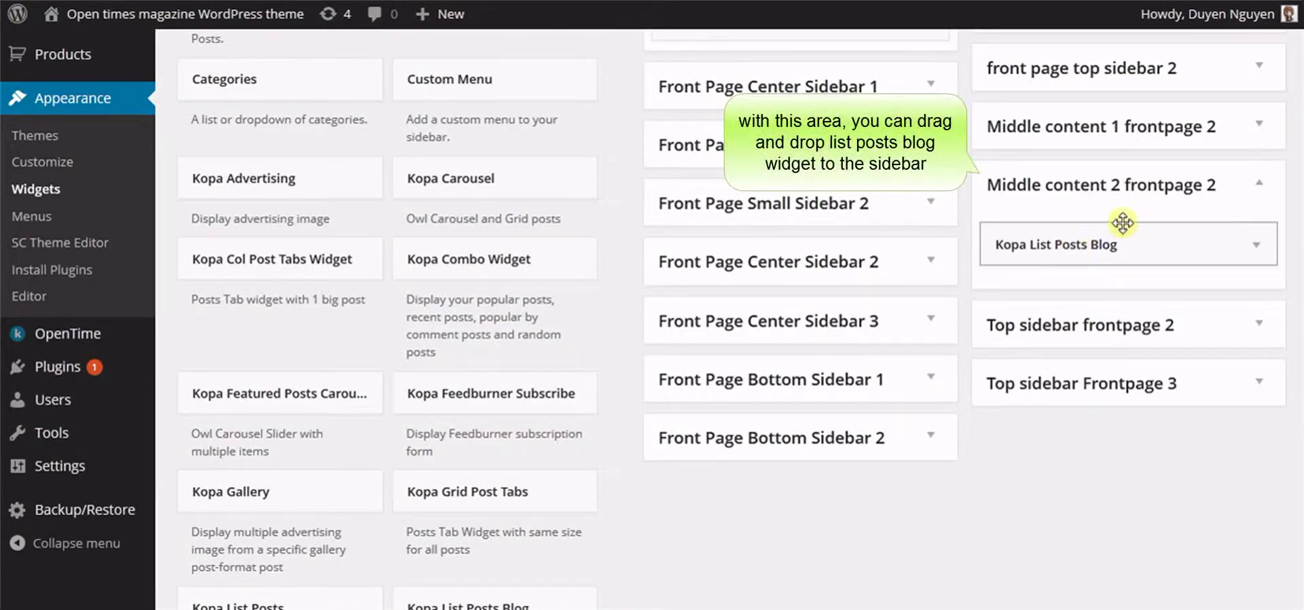
left_click_drag(1143, 255, 1144, 252)
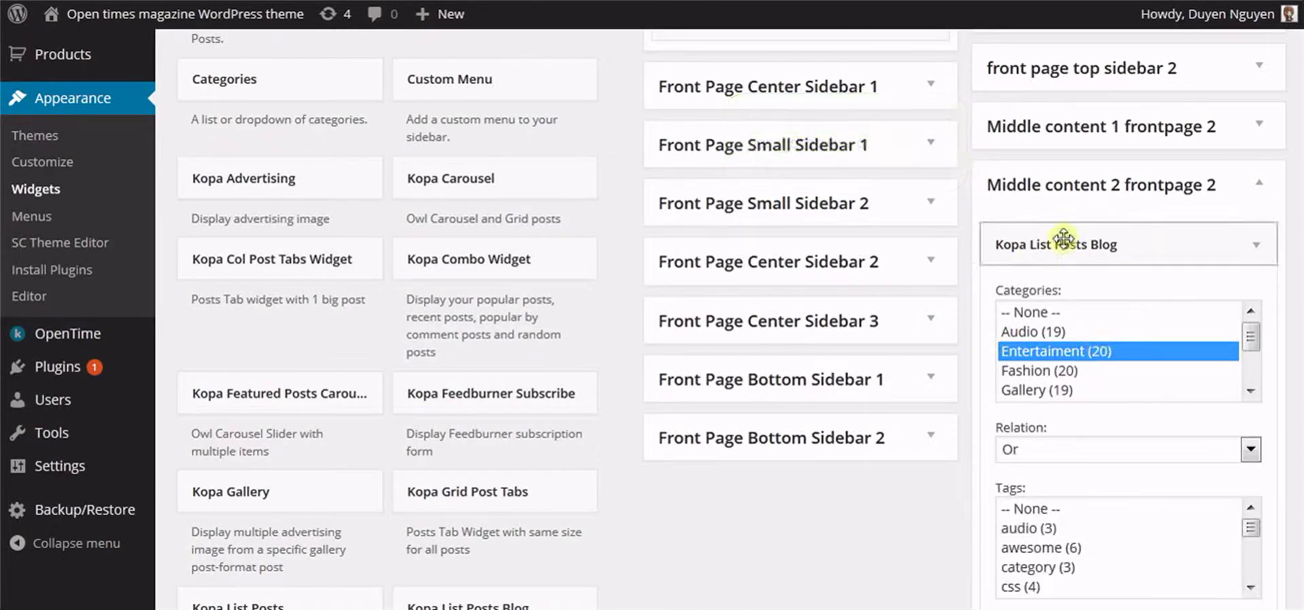
scroll(1282, 210, "down", 1)
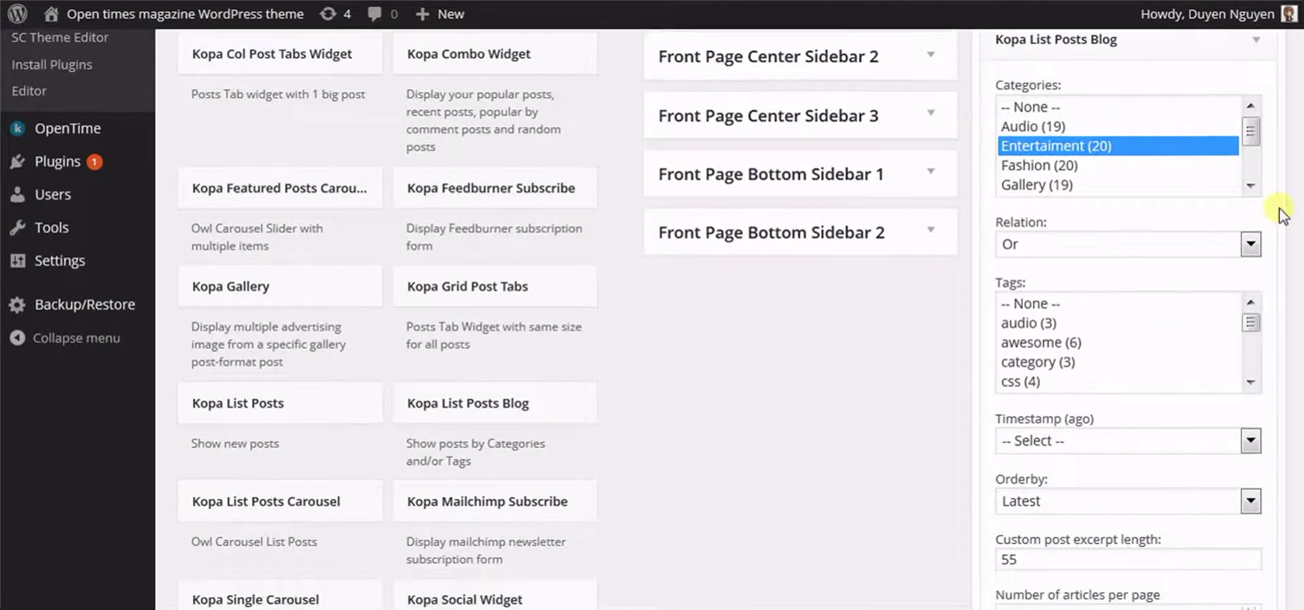
Step: Set the List Posts Blog widget's category to Entertaiment, its Relation to Or and its Tags to None
left_click(1081, 126)
left_click(1085, 146)
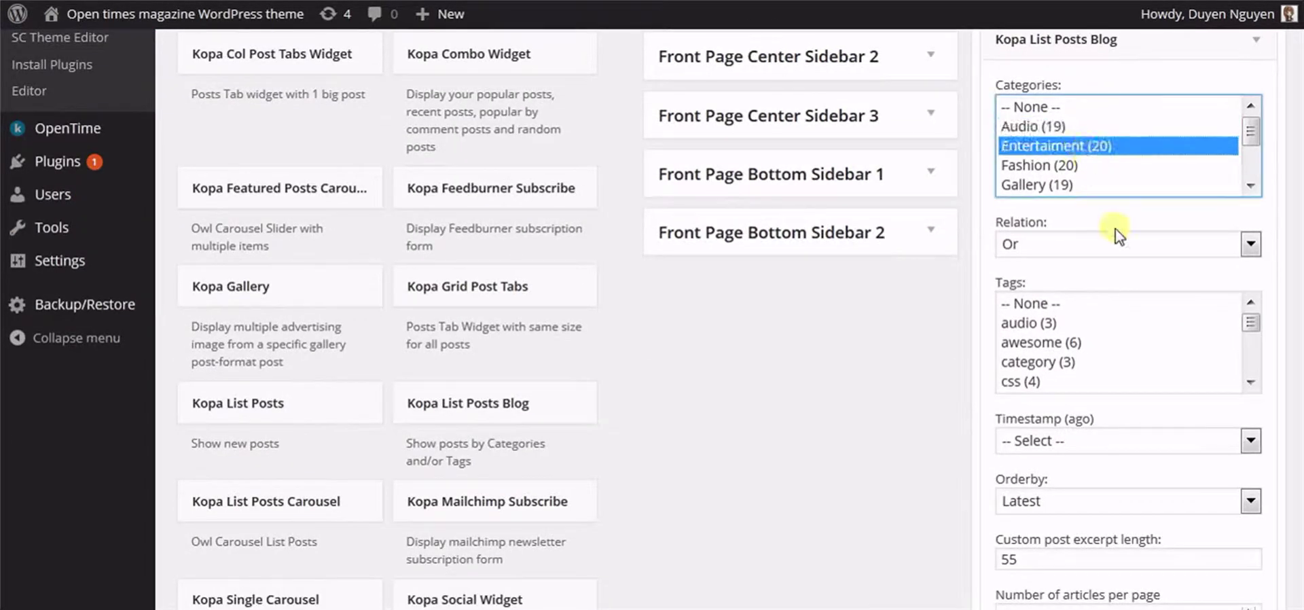
left_click(1081, 246)
left_click(1091, 303)
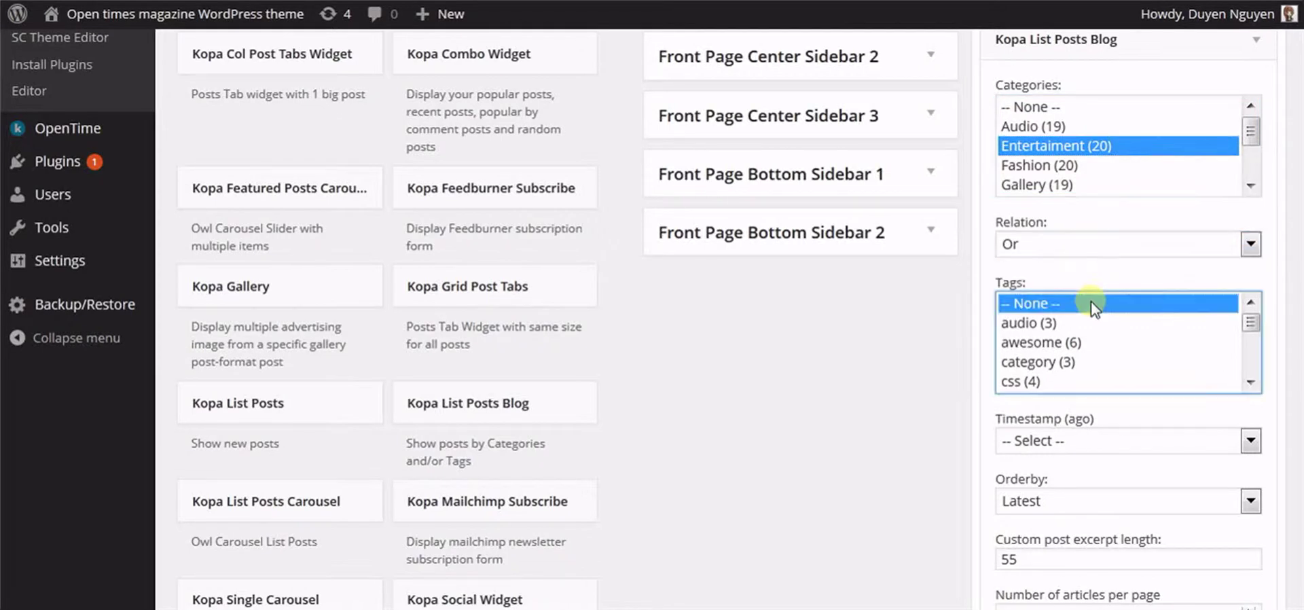
Step: Set the List Posts Blog widget's Timestamp (ago) to 10 months and its Orderby to Latest
scroll(1250, 272, "down", 5)
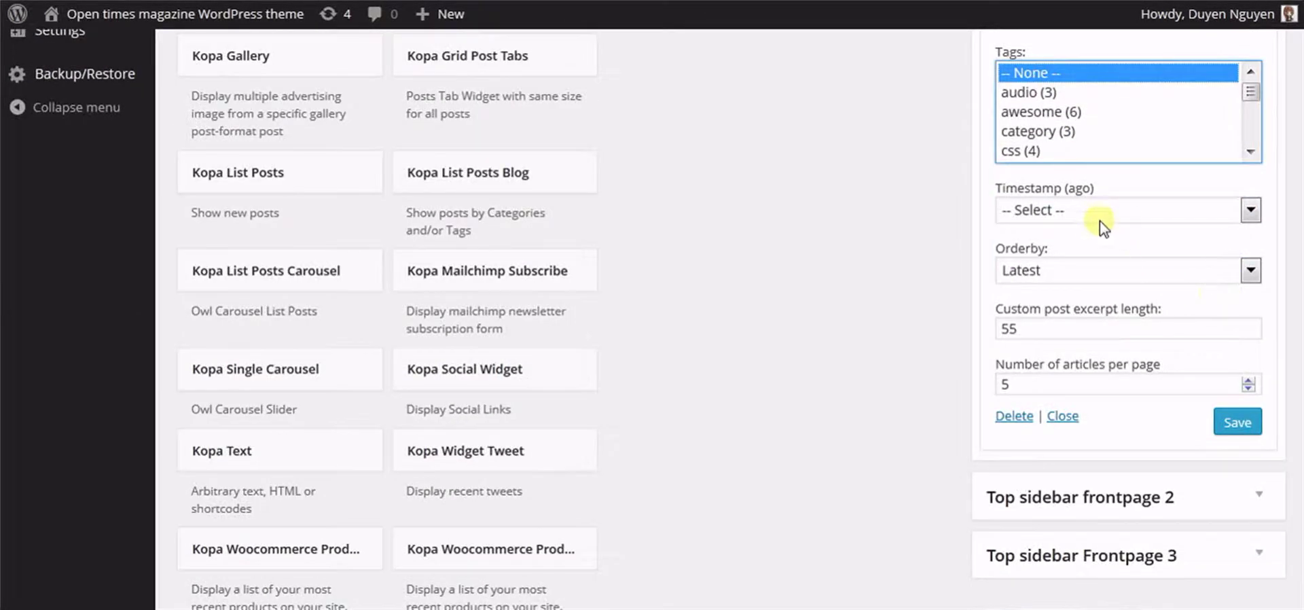
left_click(1098, 211)
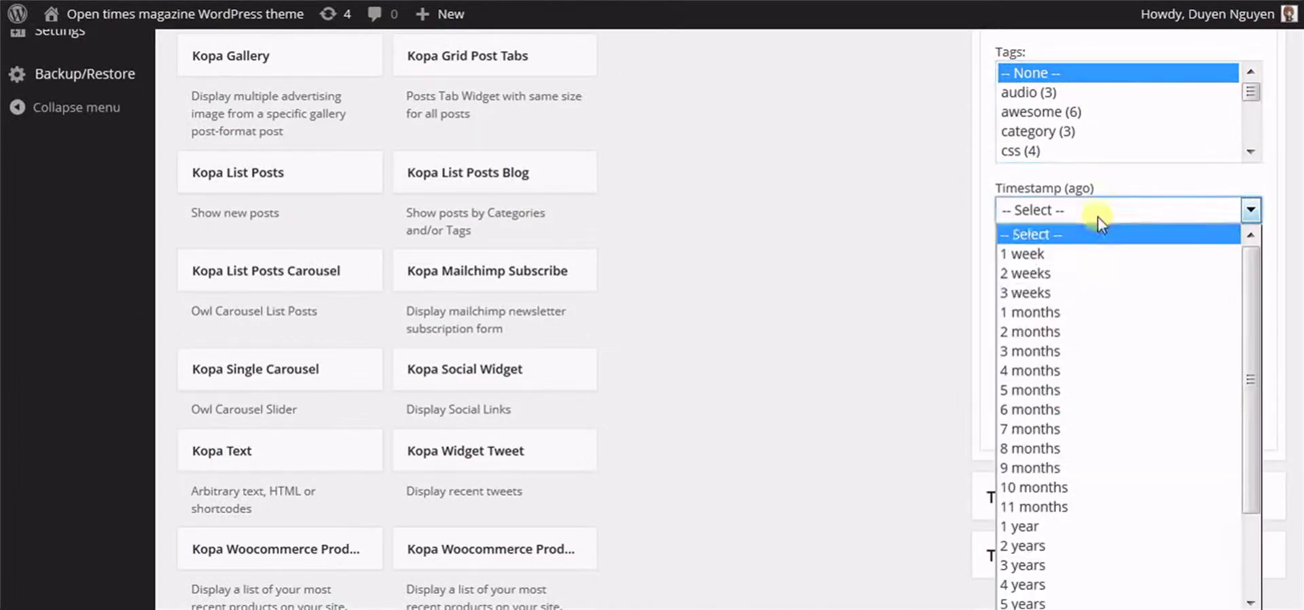
left_click(1063, 488)
left_click(1083, 270)
left_click(1060, 272)
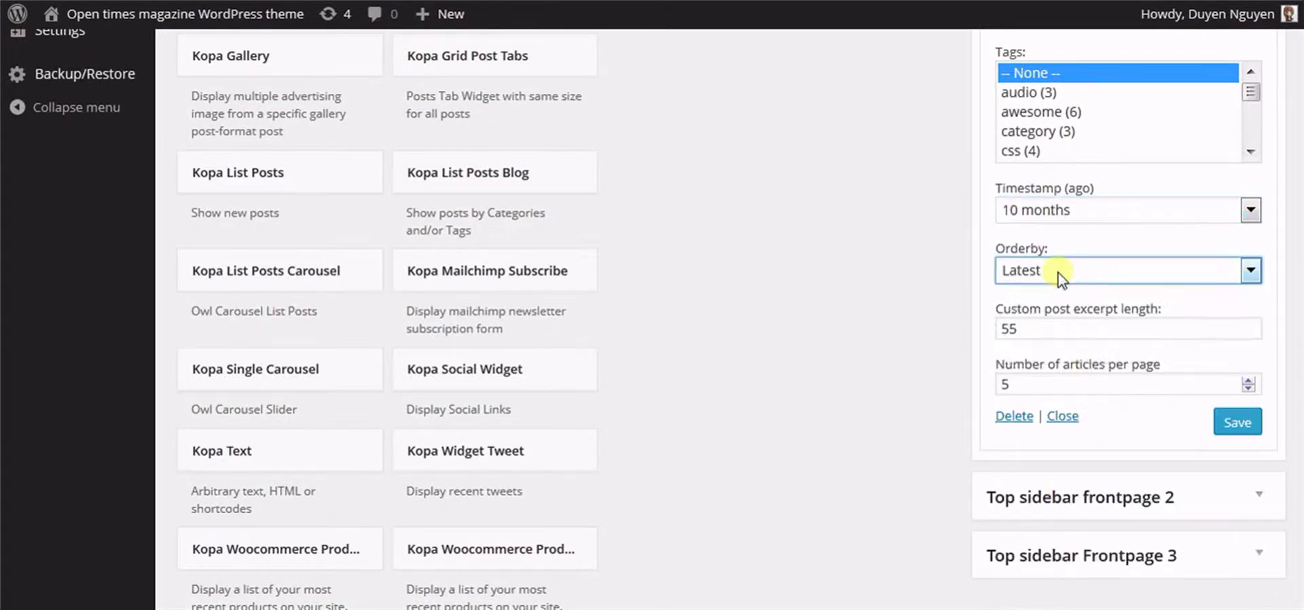
Step: Set the List Posts Blog widget's custom post excerpt length to 25, then save and close the widget
left_click(1134, 322)
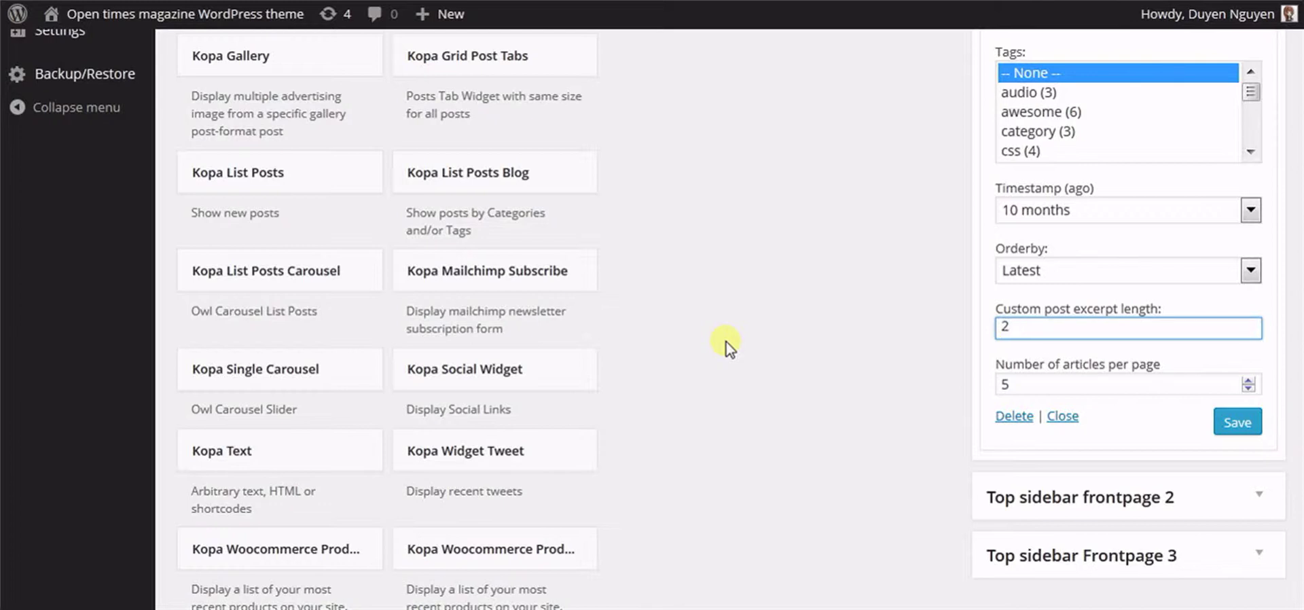
left_click(1230, 424)
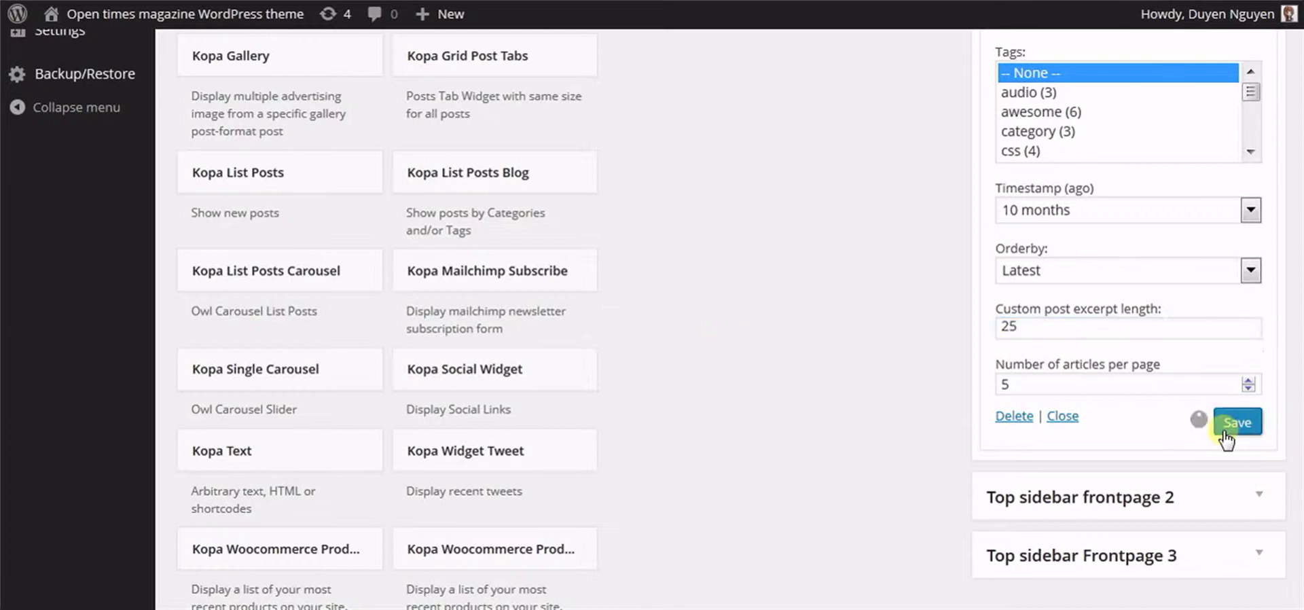
left_click(1063, 416)
scroll(1064, 420, "up", 6)
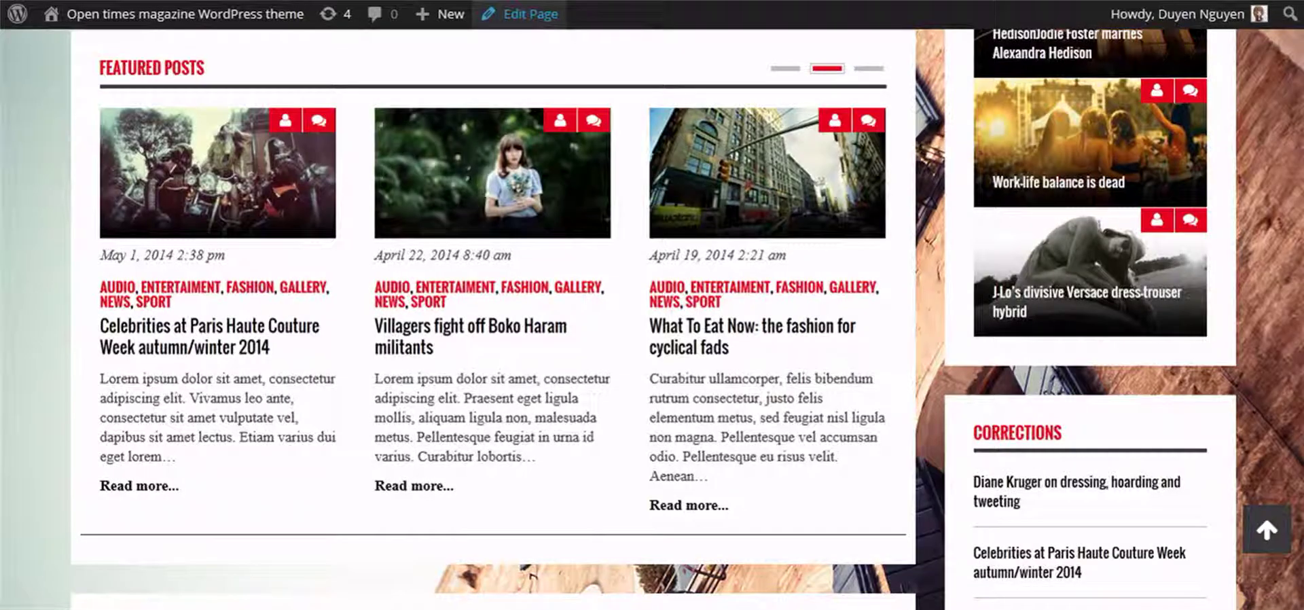
Step: Examine the blog post list on the front page through to its pagination and view its second page of posts
scroll(653, 319, "down", 5)
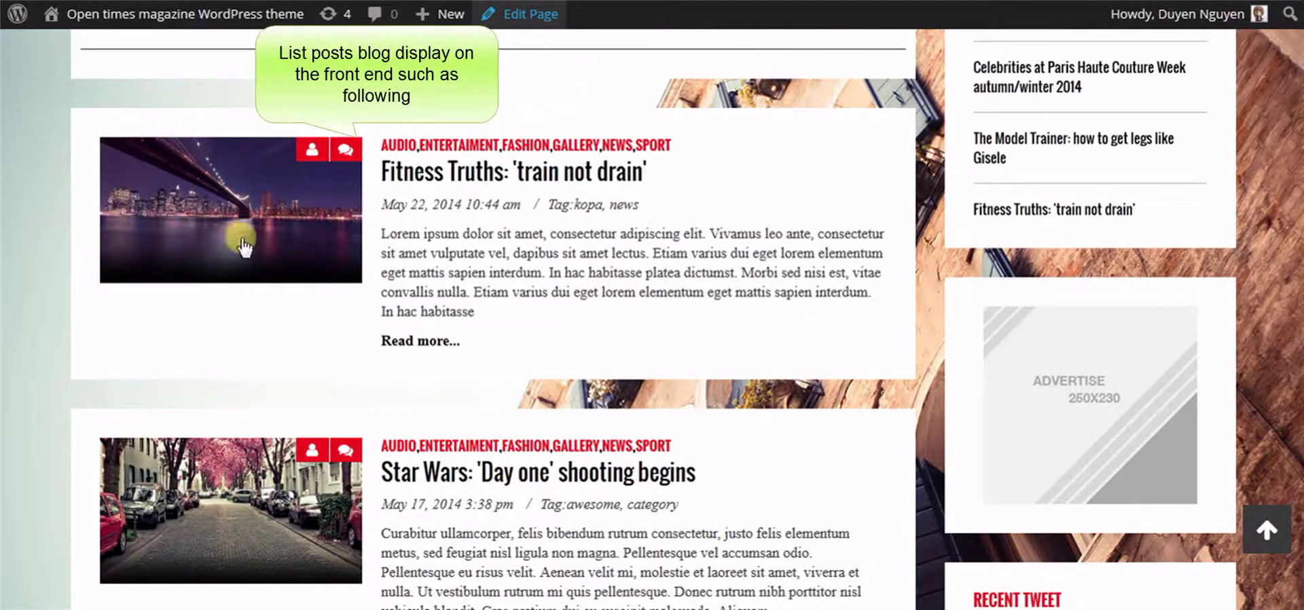
scroll(493, 320, "down", 10)
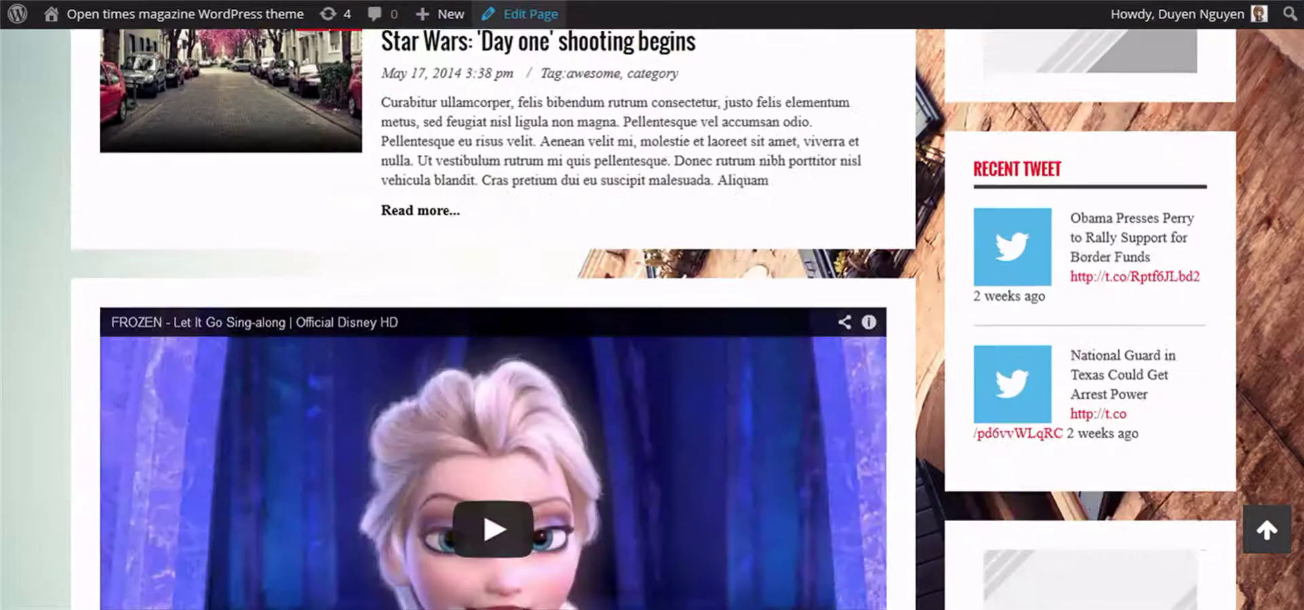
scroll(493, 320, "down", 10)
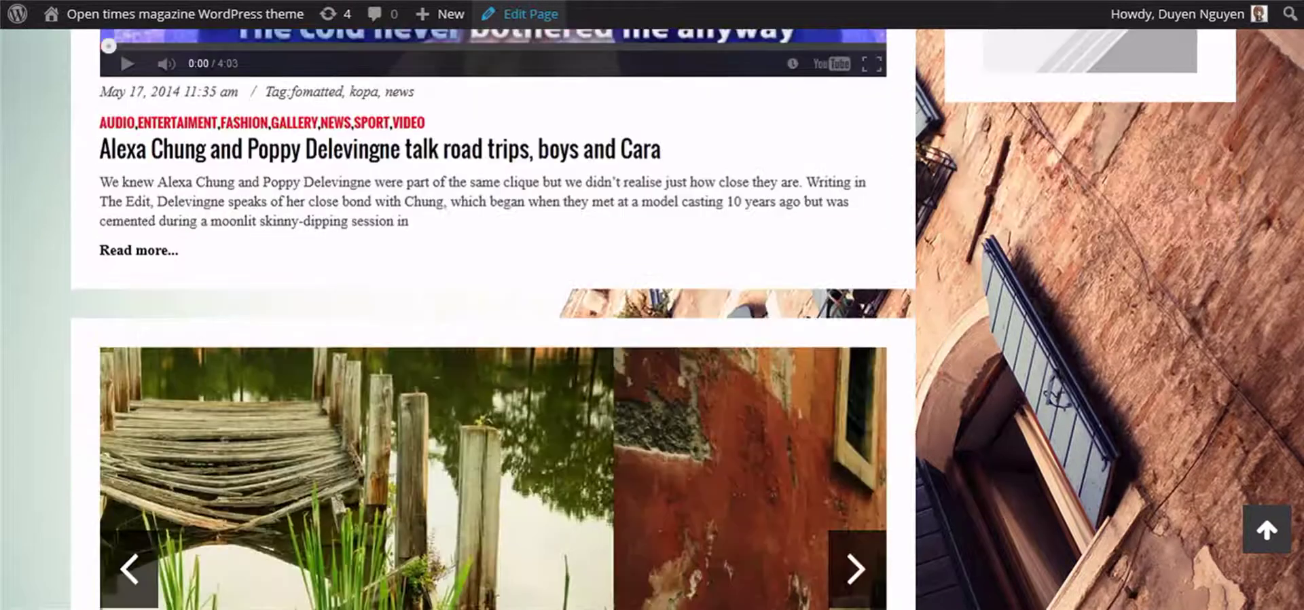
scroll(493, 319, "down", 6)
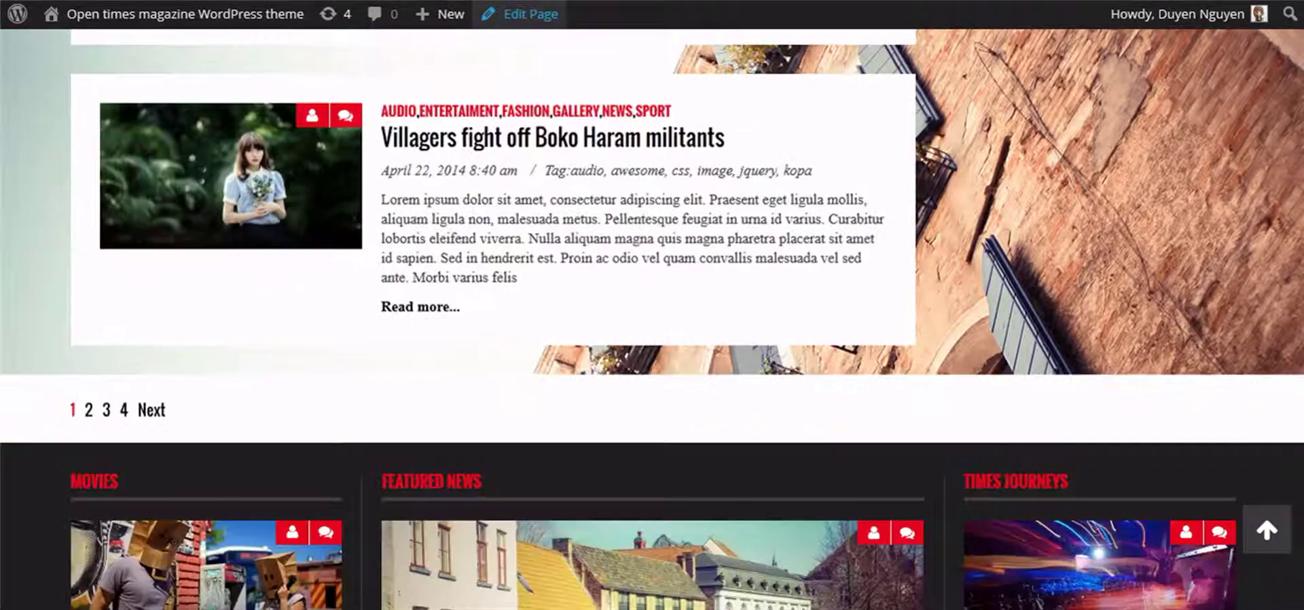
left_click(151, 410)
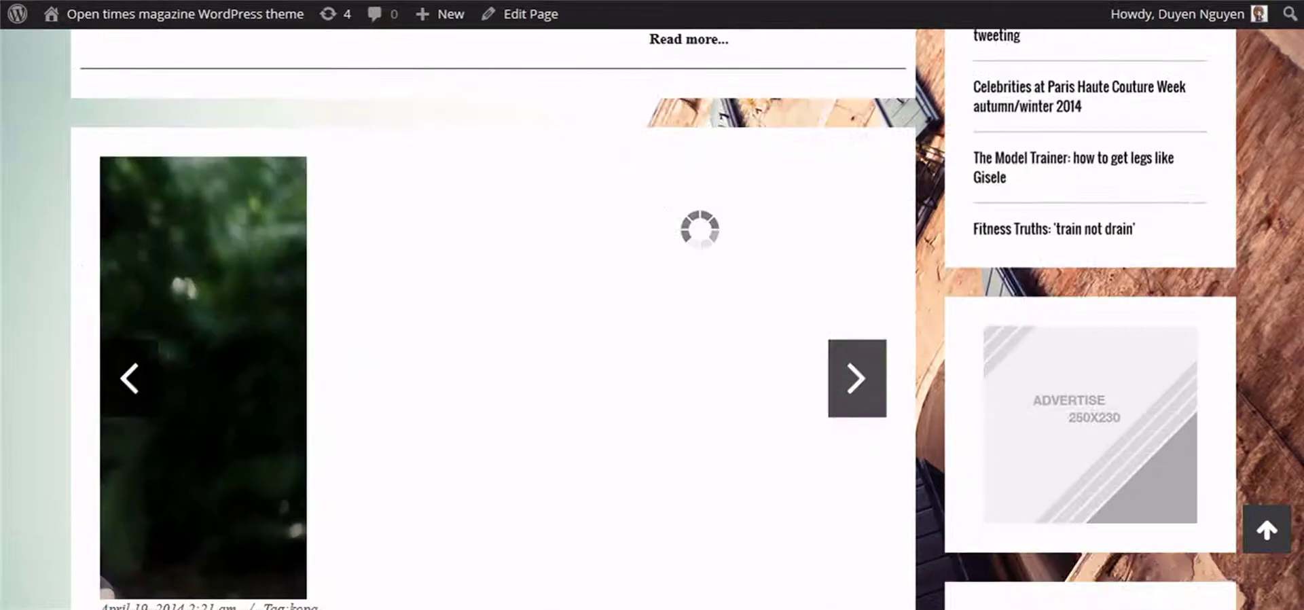
scroll(493, 319, "down", 15)
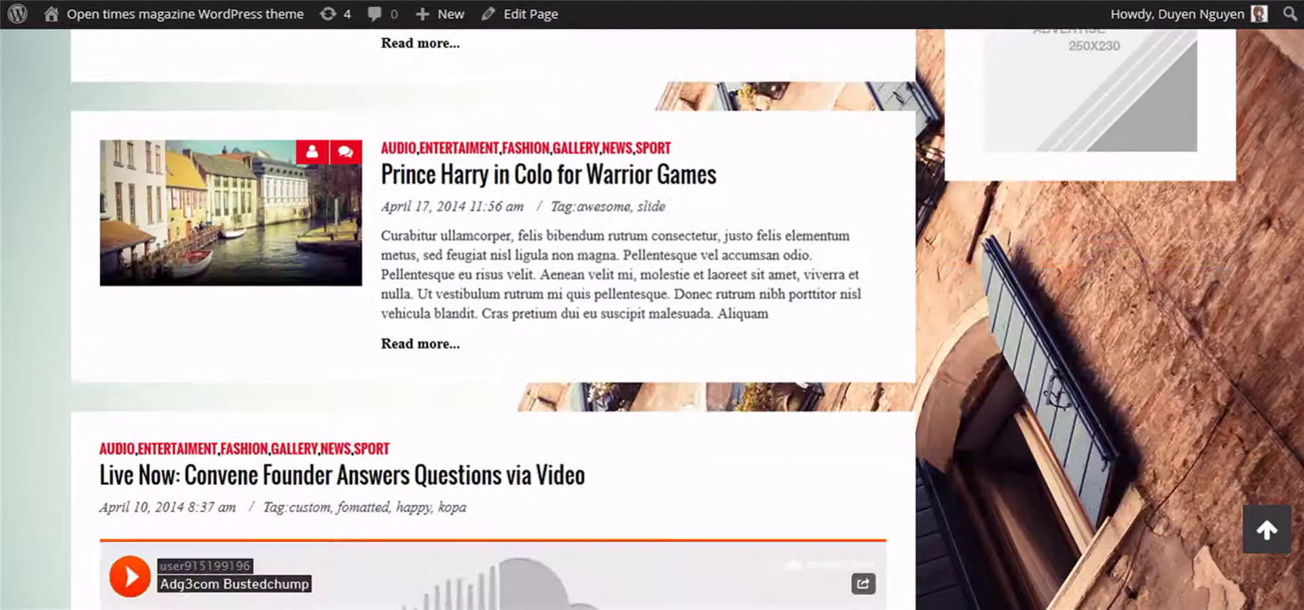
scroll(493, 319, "down", 5)
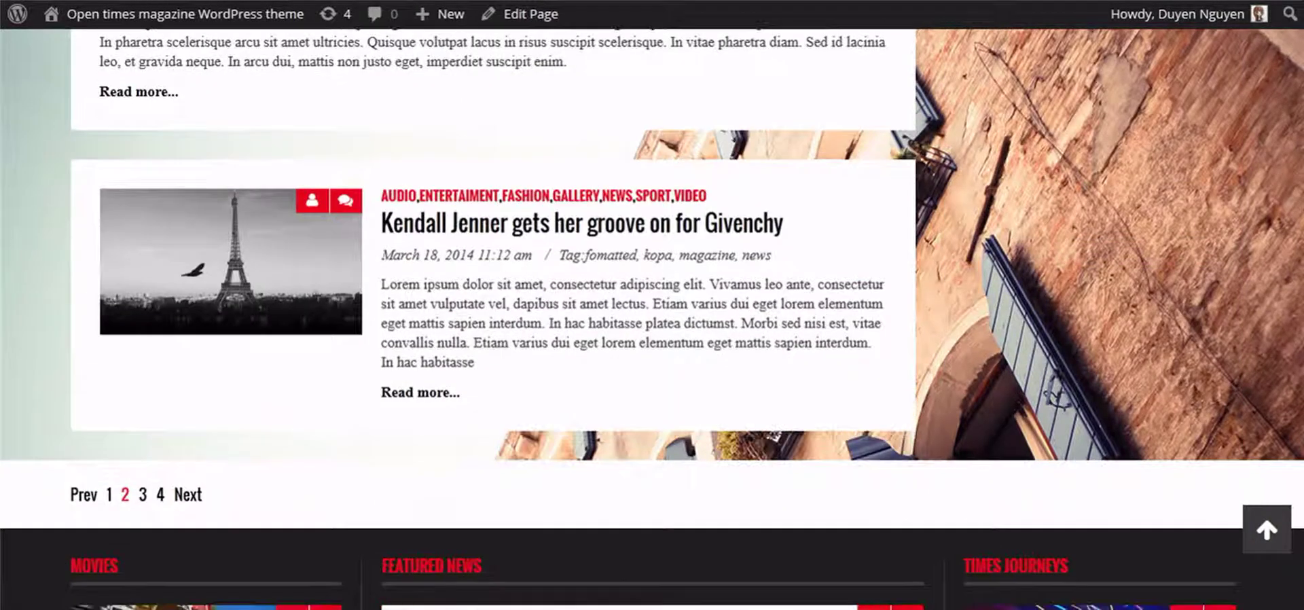
scroll(493, 319, "up", 6)
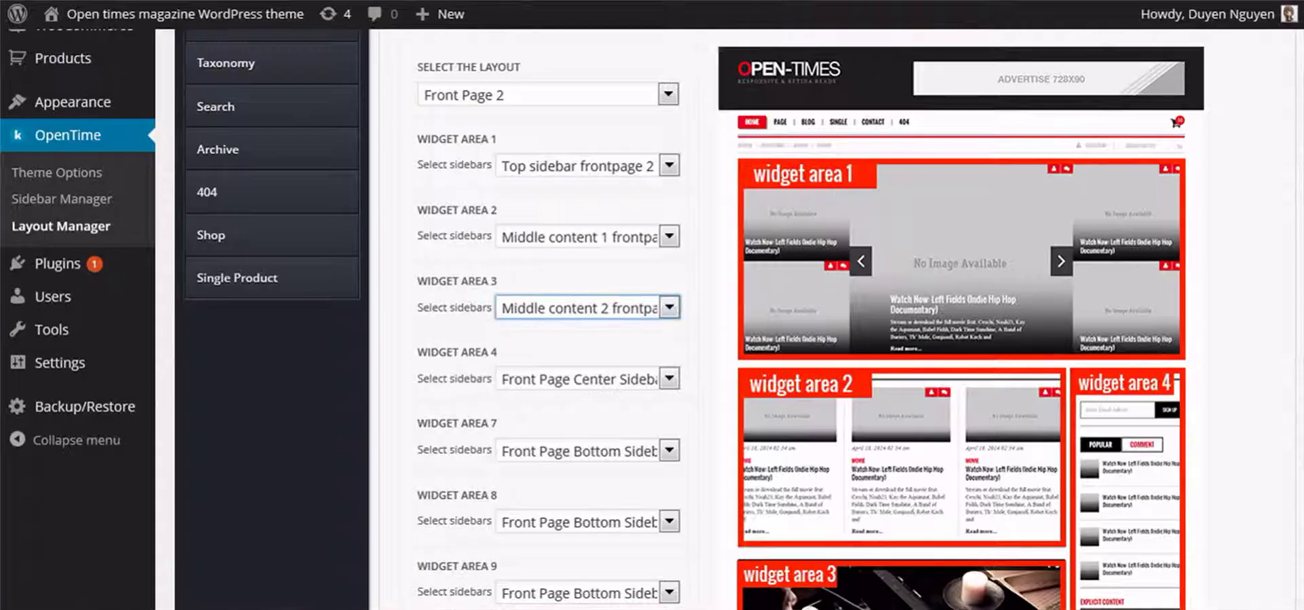
Step: Examine Widget Area 4 in the Front Page 2 layout preview of the Layout Manager
scroll(1291, 261, "down", 3)
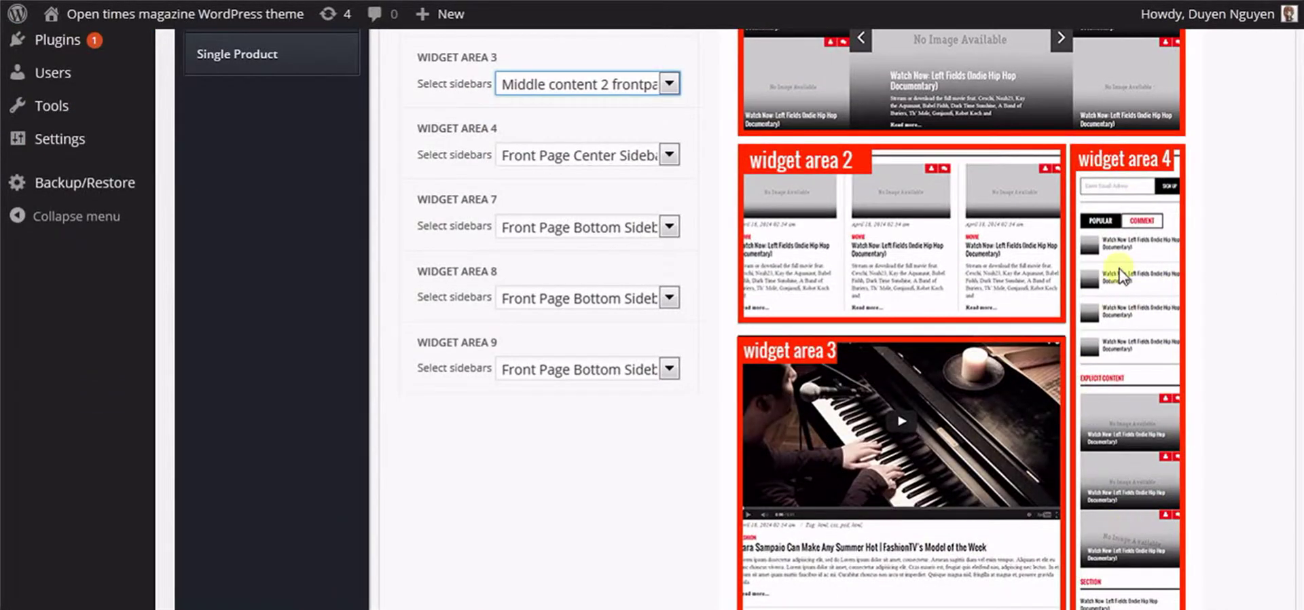
scroll(1203, 282, "down", 5)
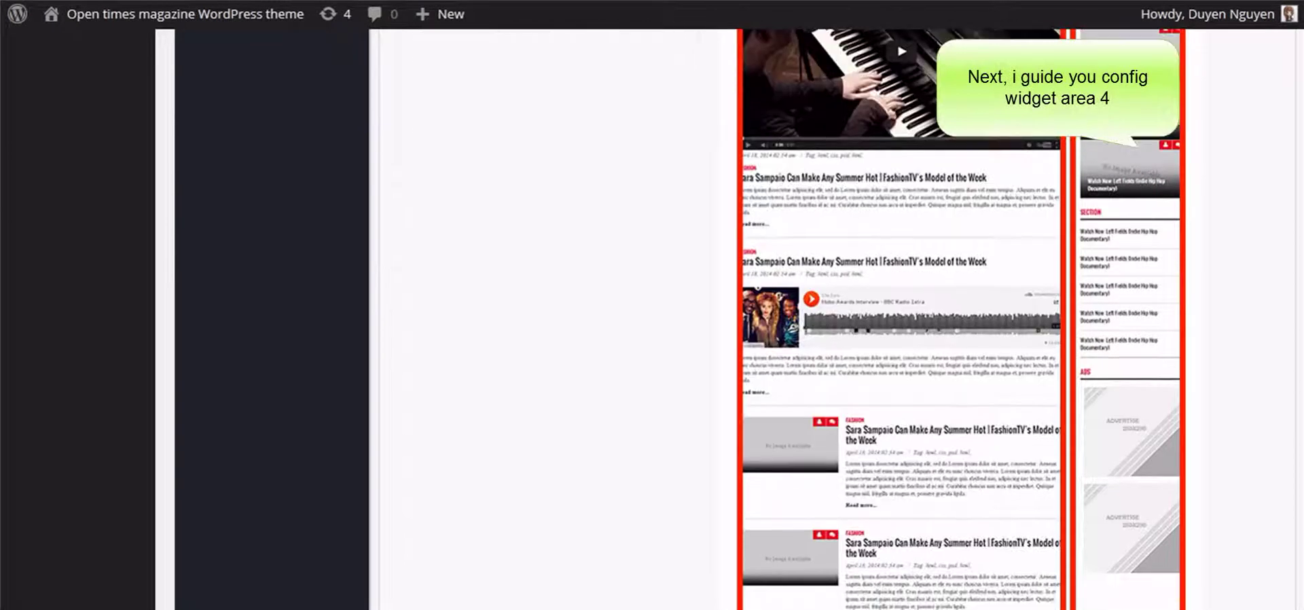
scroll(1161, 370, "down", 3)
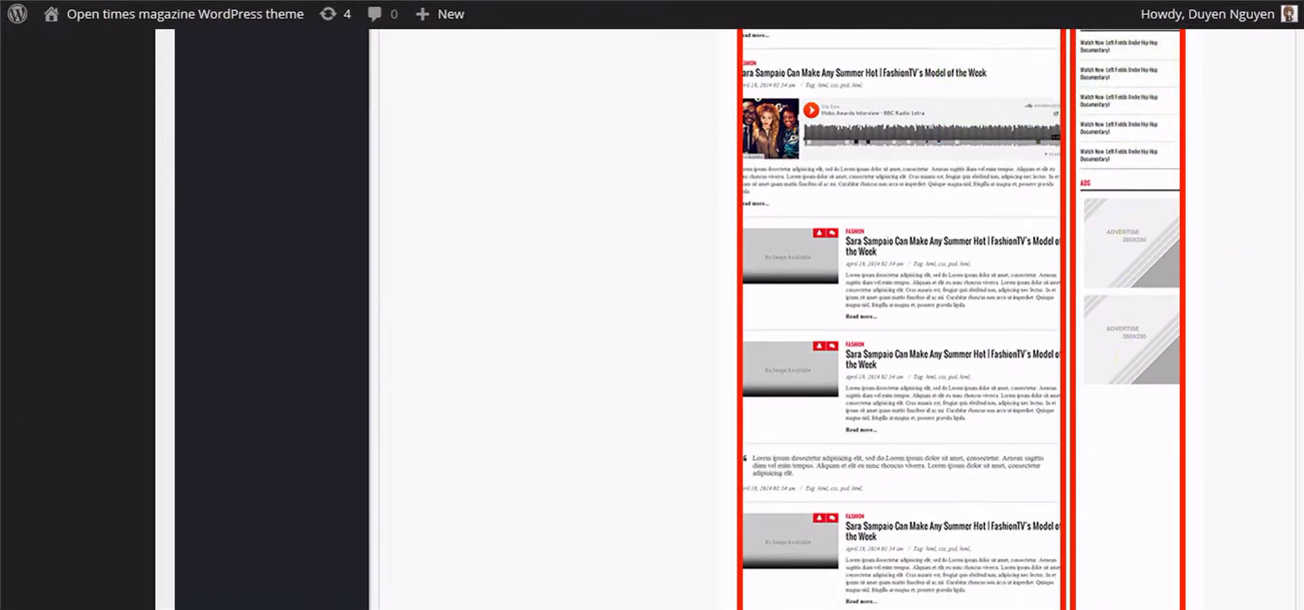
scroll(799, 318, "up", 5)
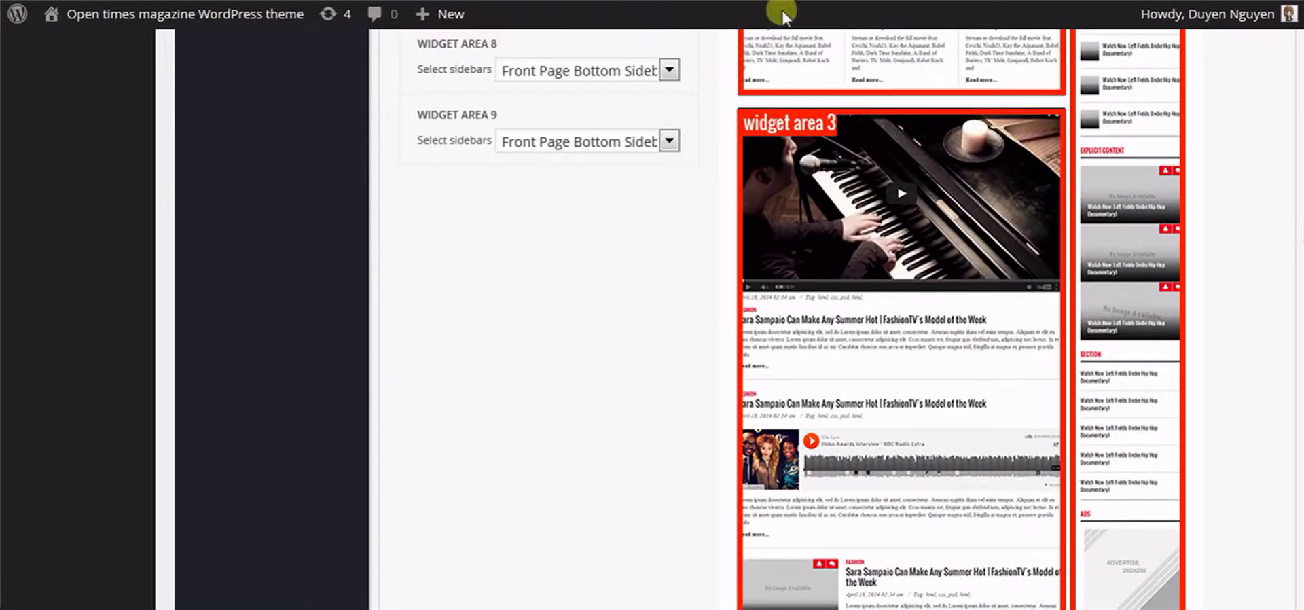
scroll(680, 319, "up", 4)
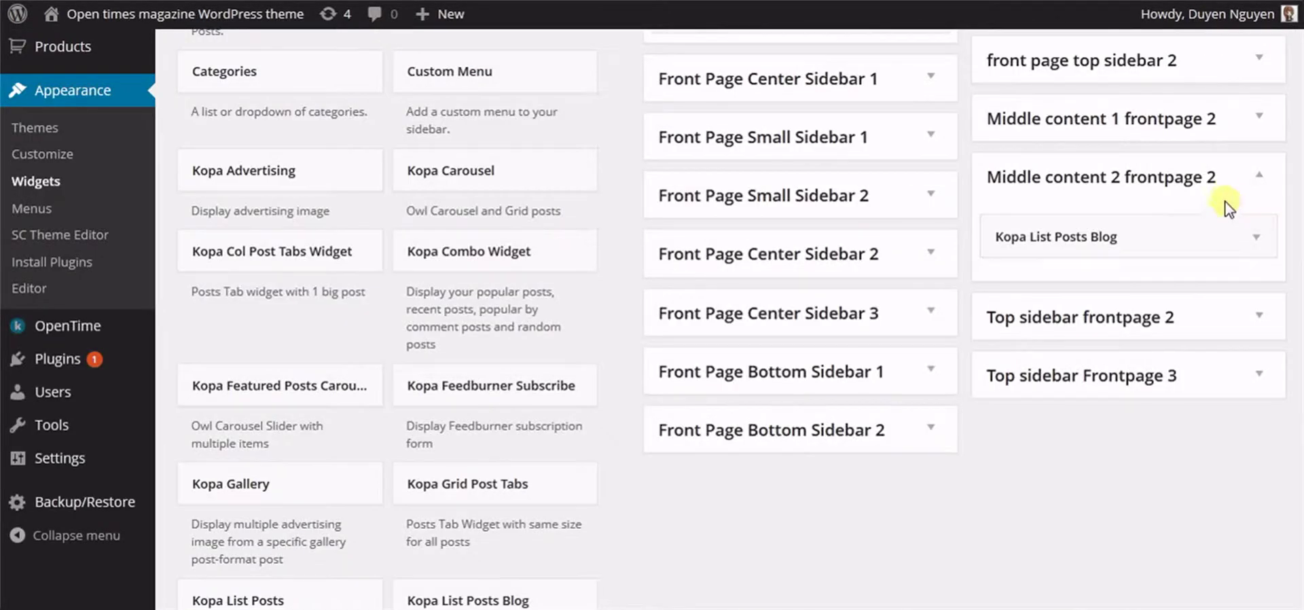
Step: On the Widgets page, collapse Middle content 2 frontpage 2 and expand Front Page Center Sidebar 3 to view its widgets
left_click(1270, 191)
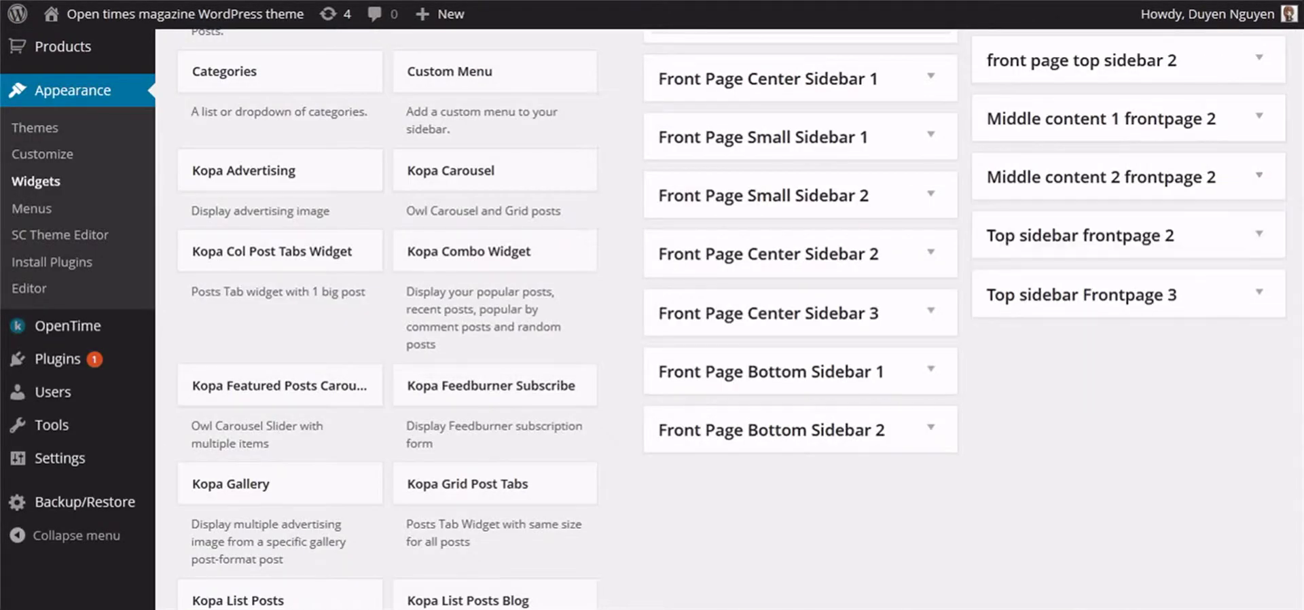
left_click(856, 320)
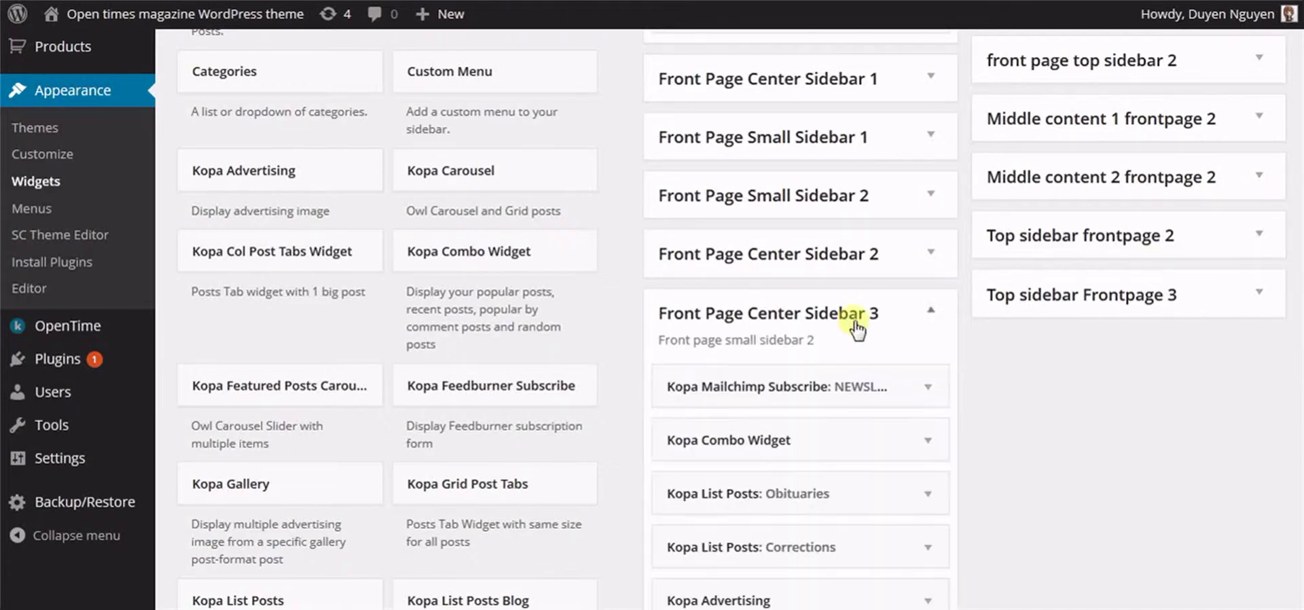
scroll(937, 265, "down", 4)
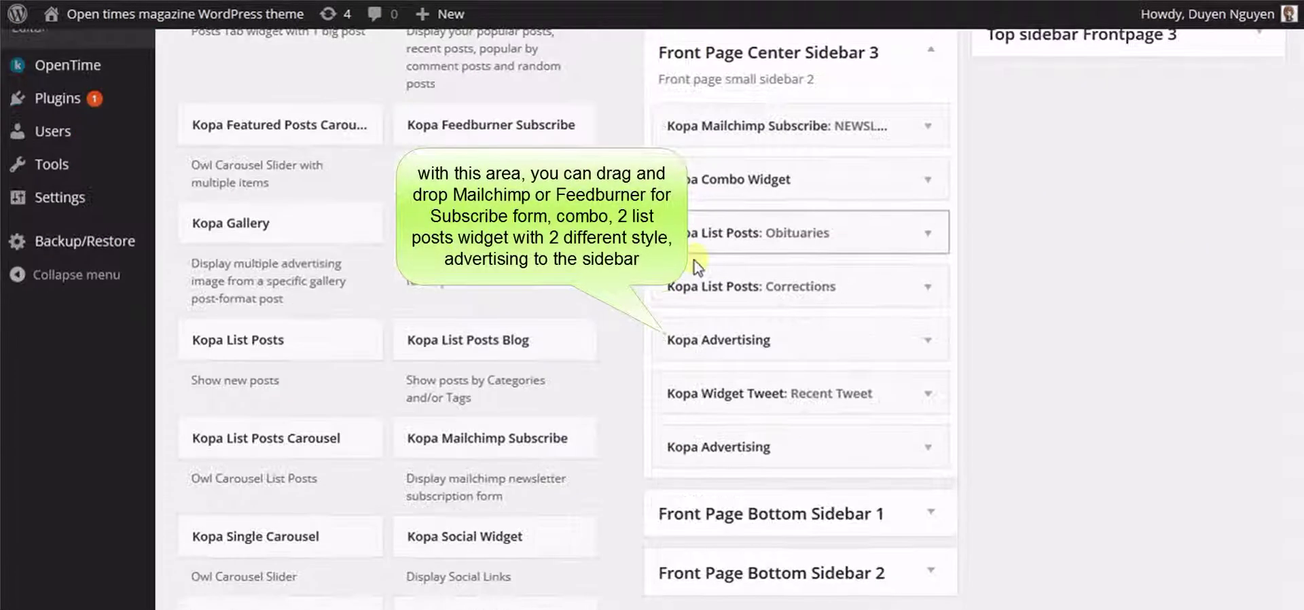
Step: Open the Kopa Mailchimp Subscribe widget in Front Page Center Sidebar 3 and review its Mailchimp Form Action code
left_click(800, 135)
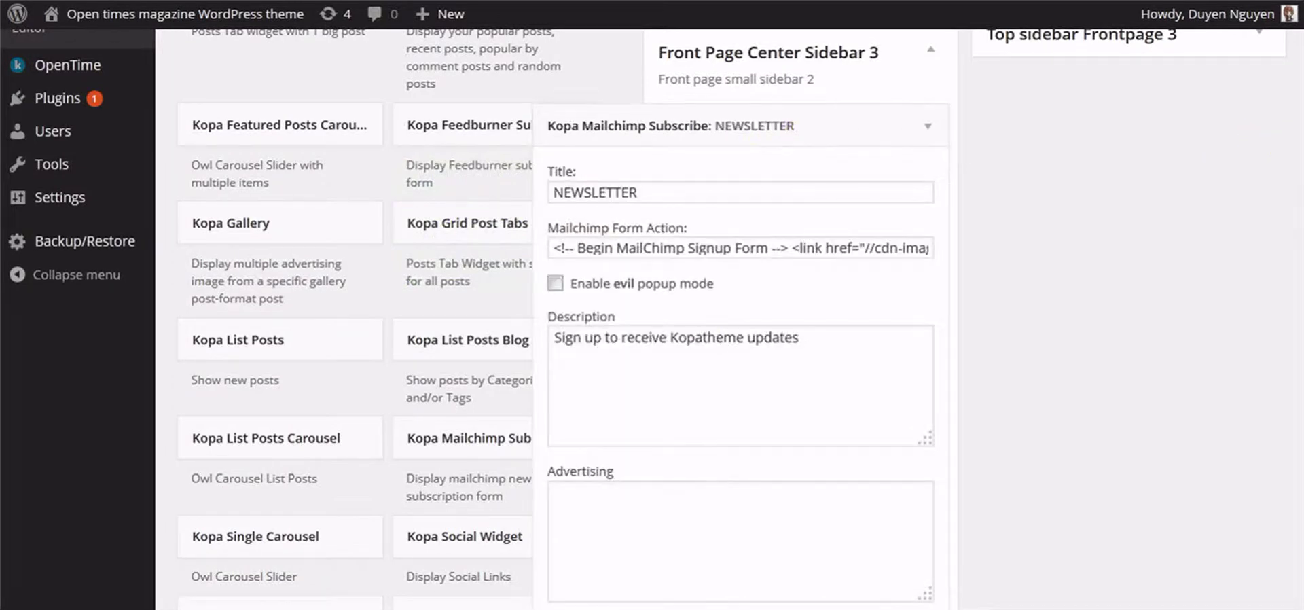
scroll(679, 306, "down", 1)
left_click(672, 285)
left_click(709, 196)
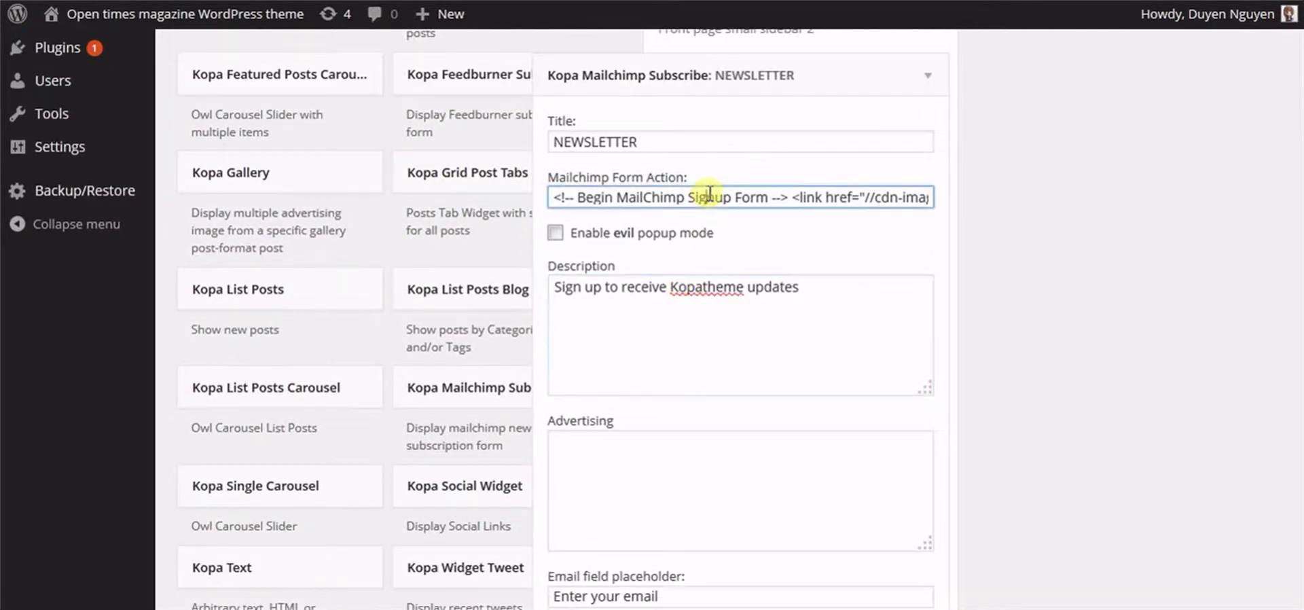
left_click_drag(709, 195, 938, 198)
left_click(887, 193)
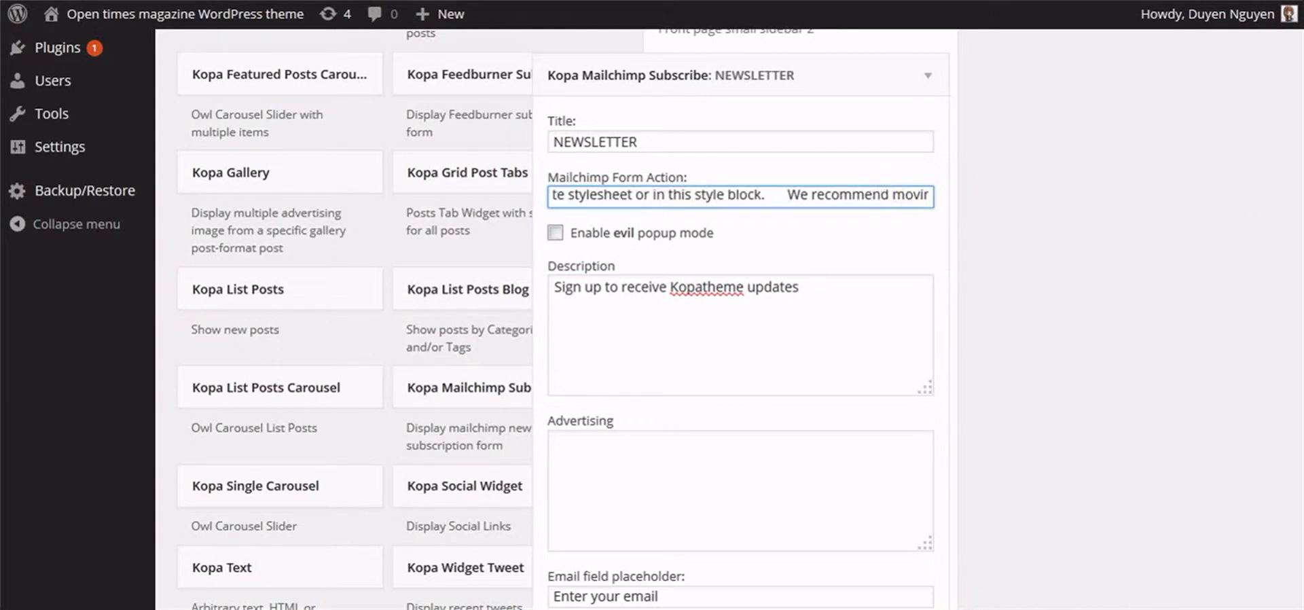
Step: Keep Style 1 for the Mailchimp Subscribe widget, then save and close it
scroll(887, 193, "down", 3)
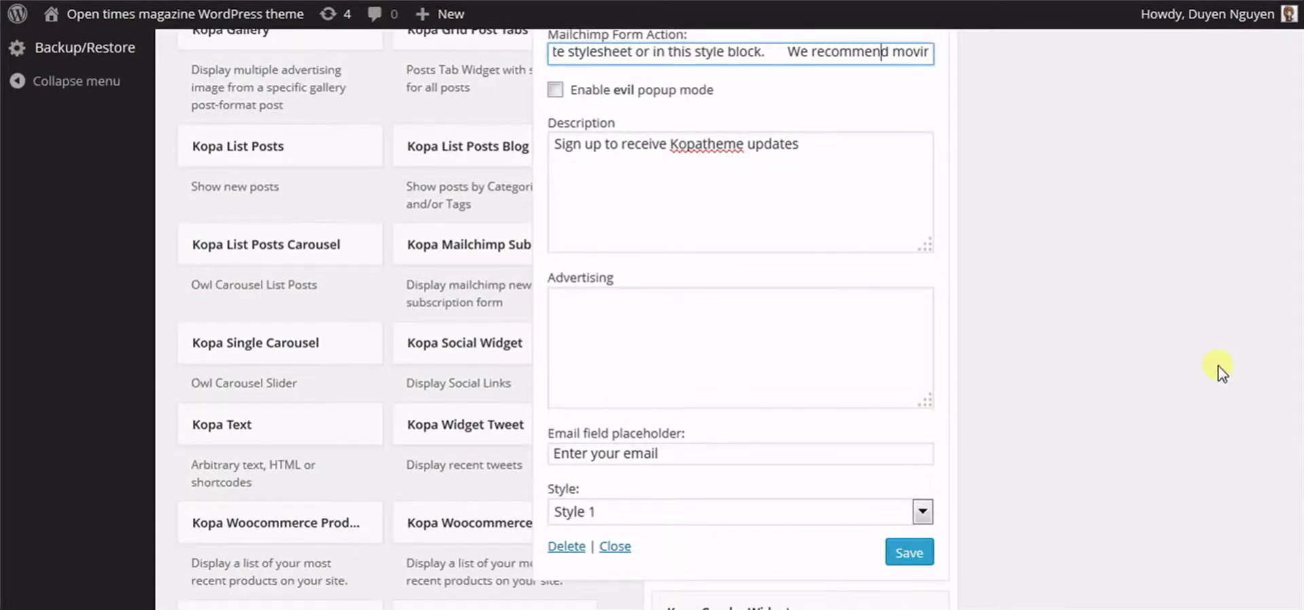
scroll(748, 340, "down", 3)
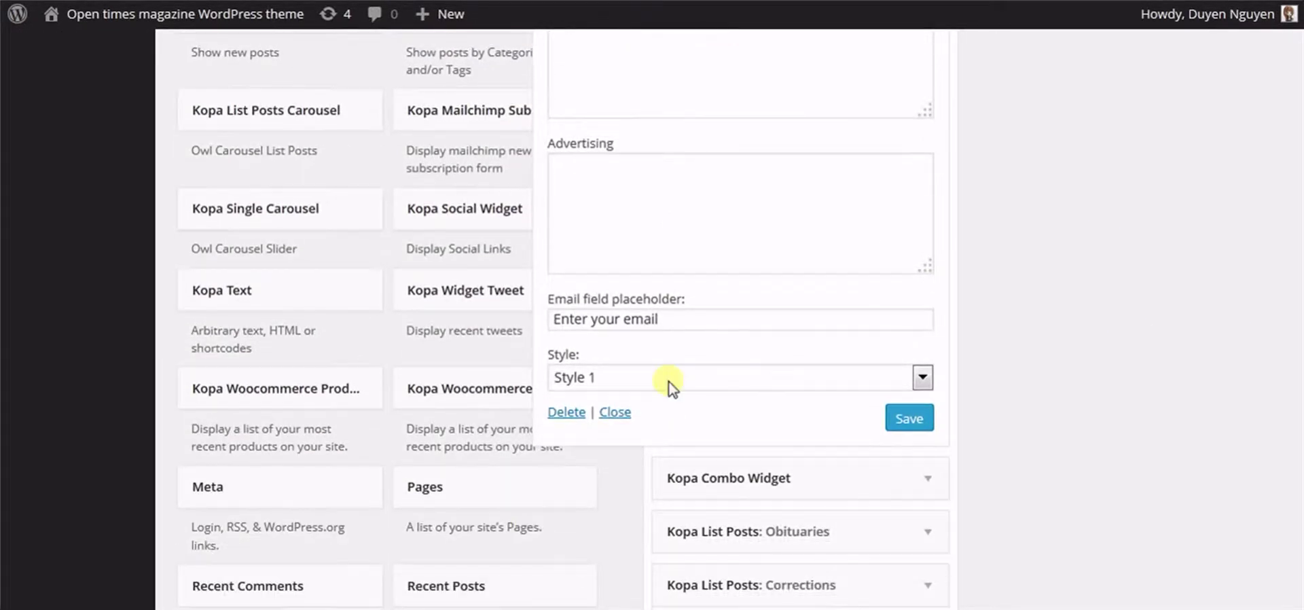
left_click(670, 381)
left_click(909, 417)
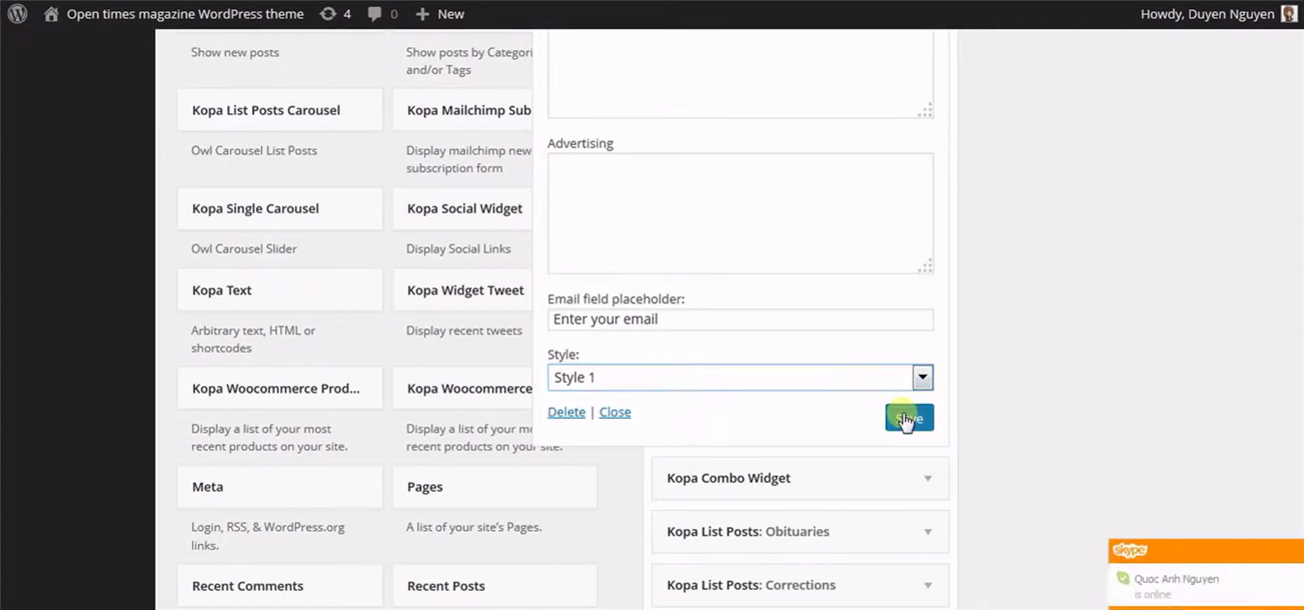
left_click(615, 413)
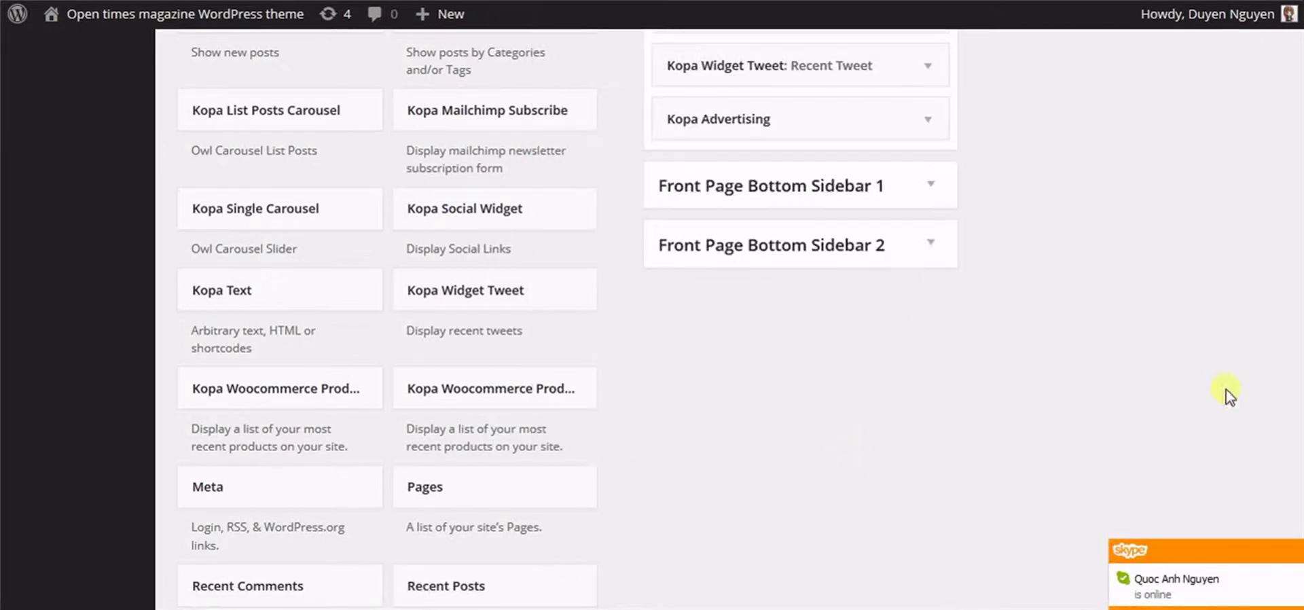
Step: Open the Kopa Combo Widget in Front Page Center Sidebar 3 and set its latest post title to "Latest"
scroll(844, 446, "up", 4)
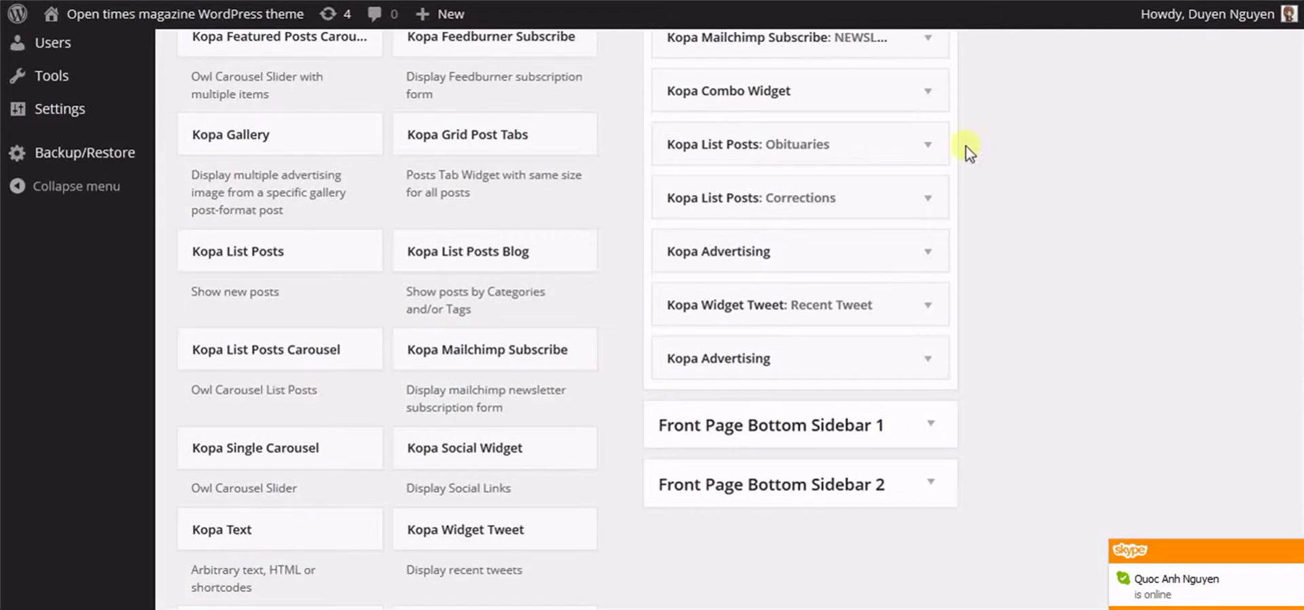
left_click(889, 99)
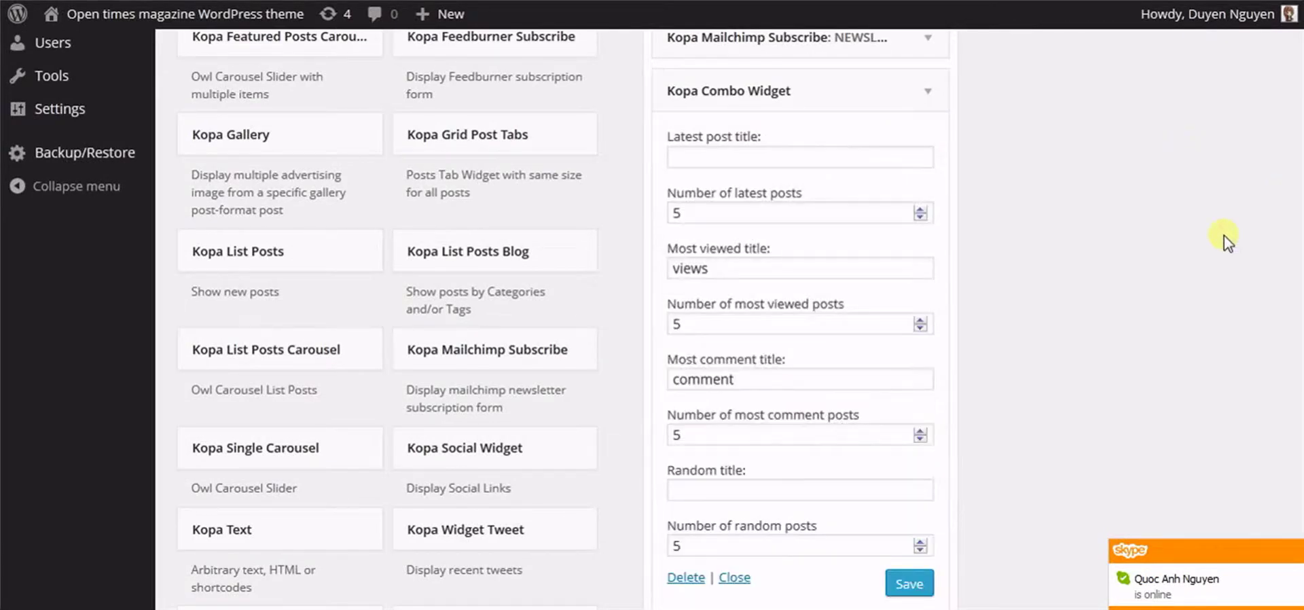
left_click(701, 159)
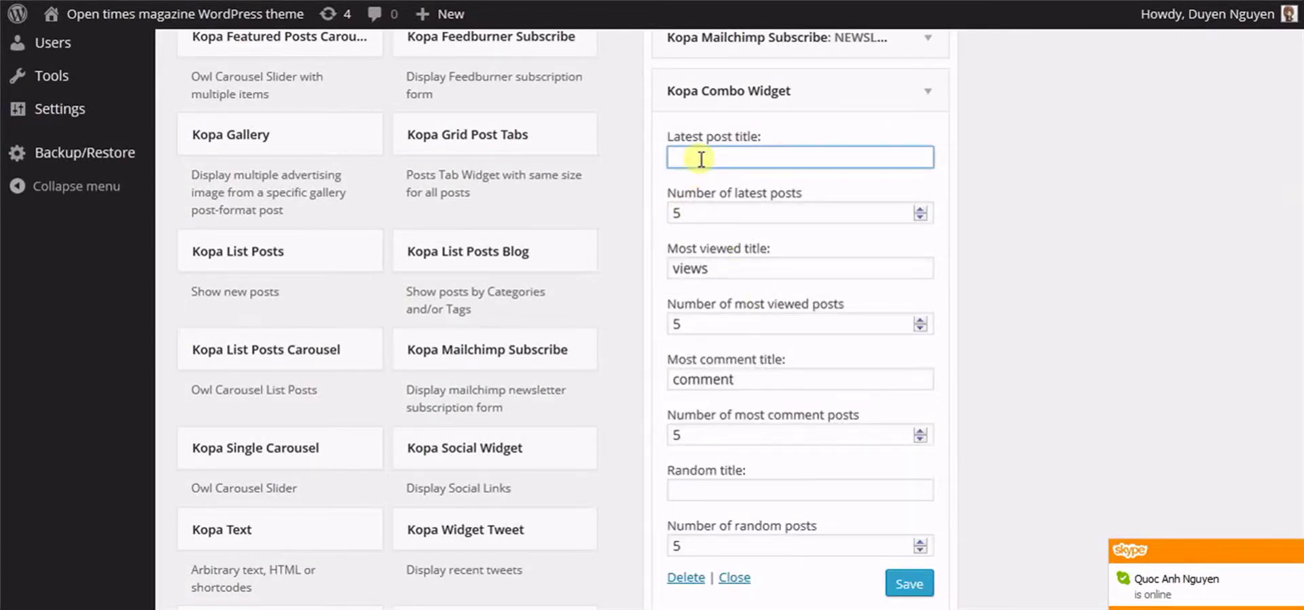
type("Latest")
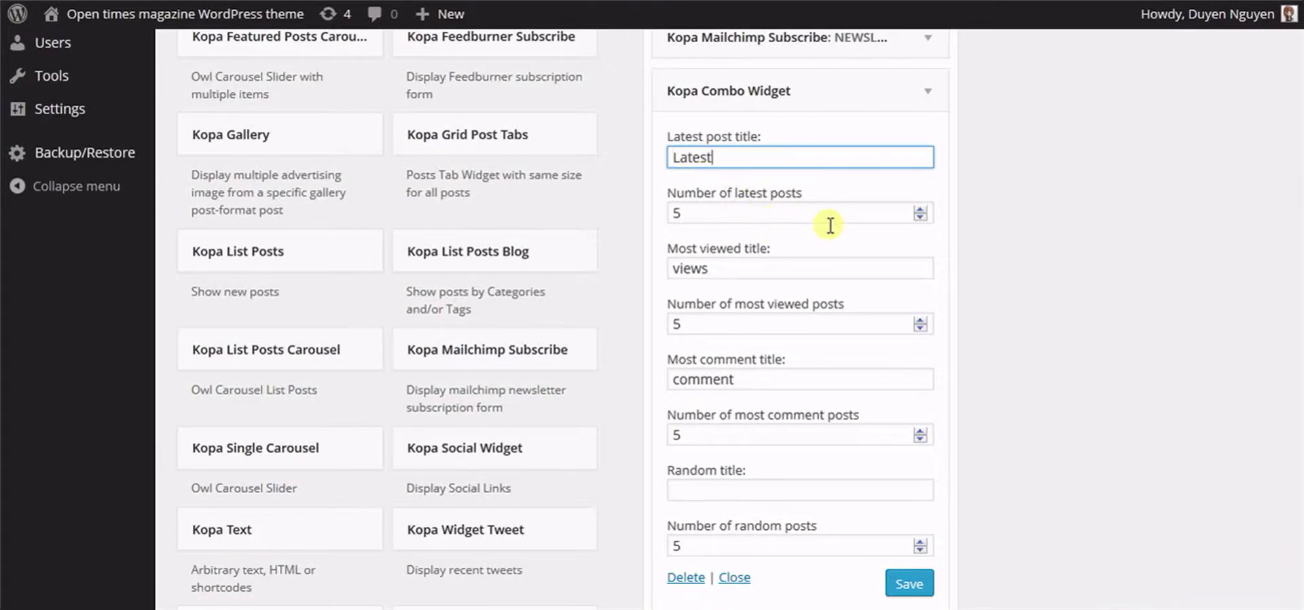
Step: Clear the Combo Widget's most viewed and most comment titles, enter "Random" as the random title, and save the widget
double_click(715, 270)
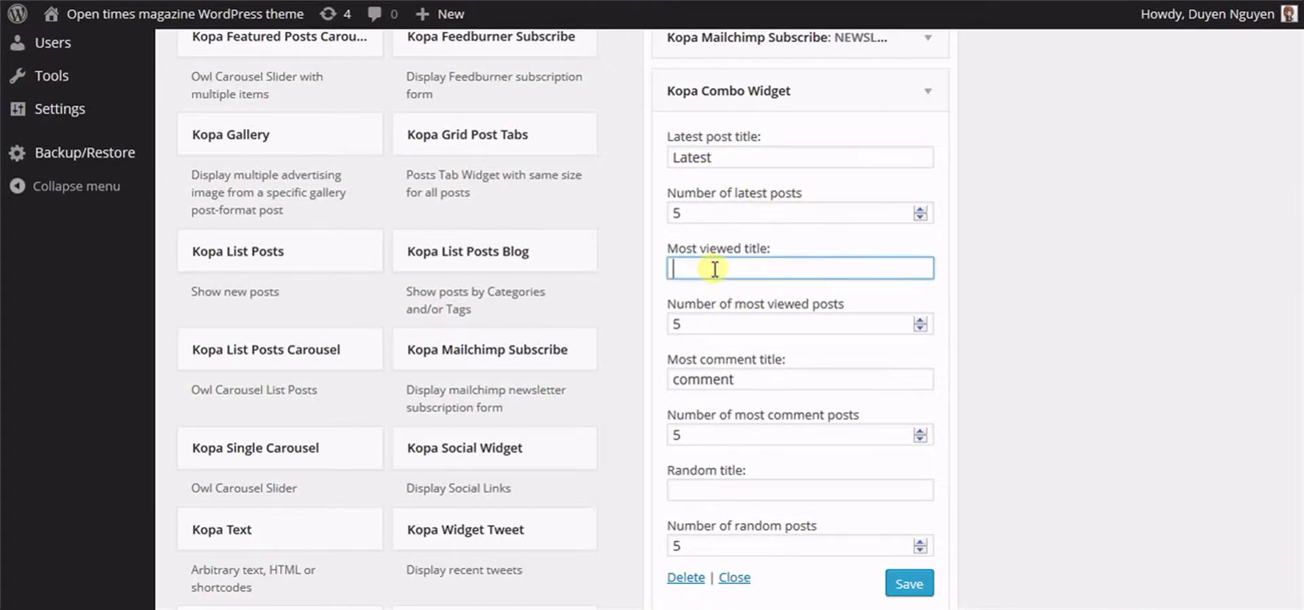
left_click(736, 382)
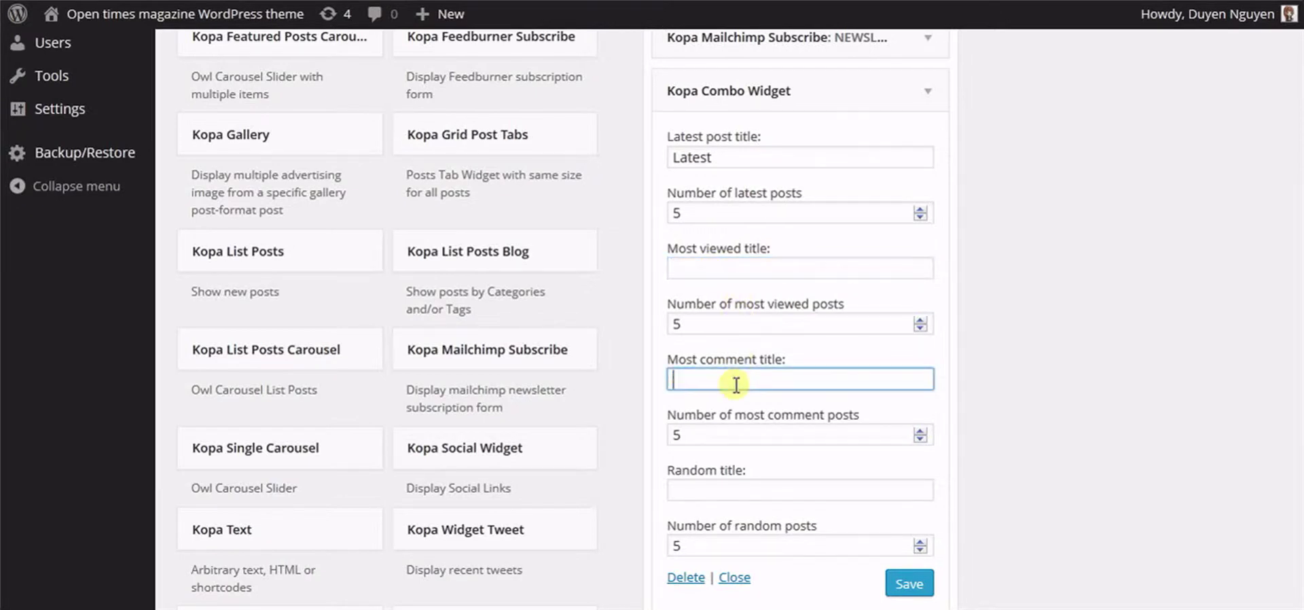
key("Tab")
key("Tab")
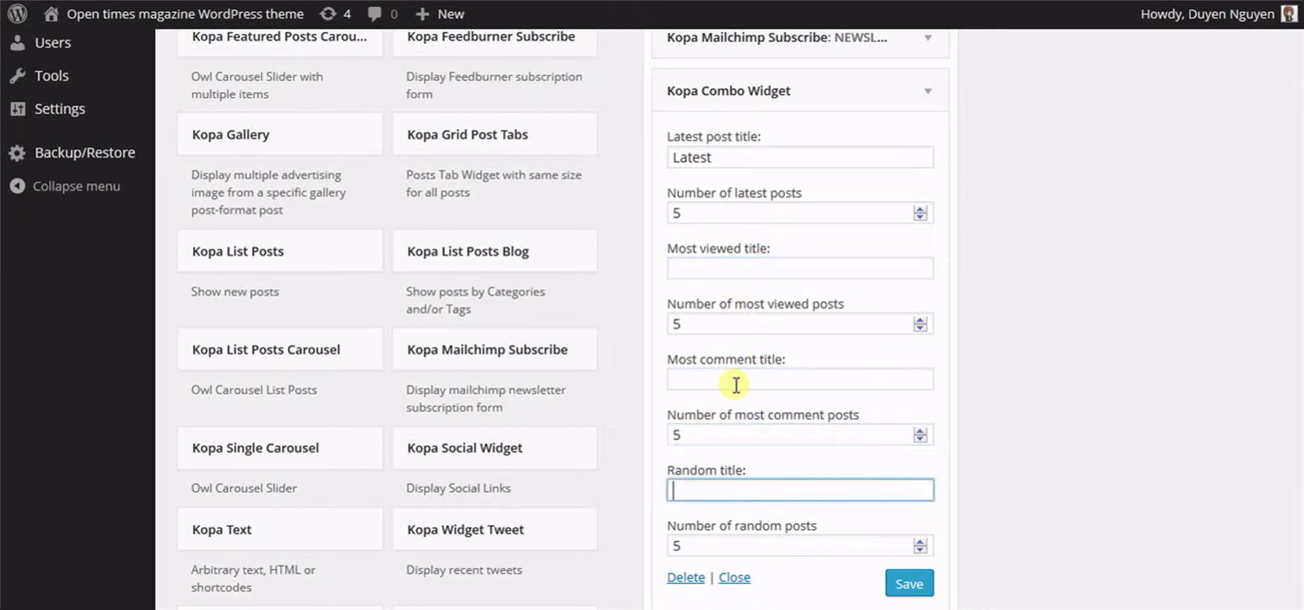
left_click(907, 583)
Step: Open the Obituaries Kopa List Posts widget and close the Combo Widget
scroll(478, 319, "down", 2)
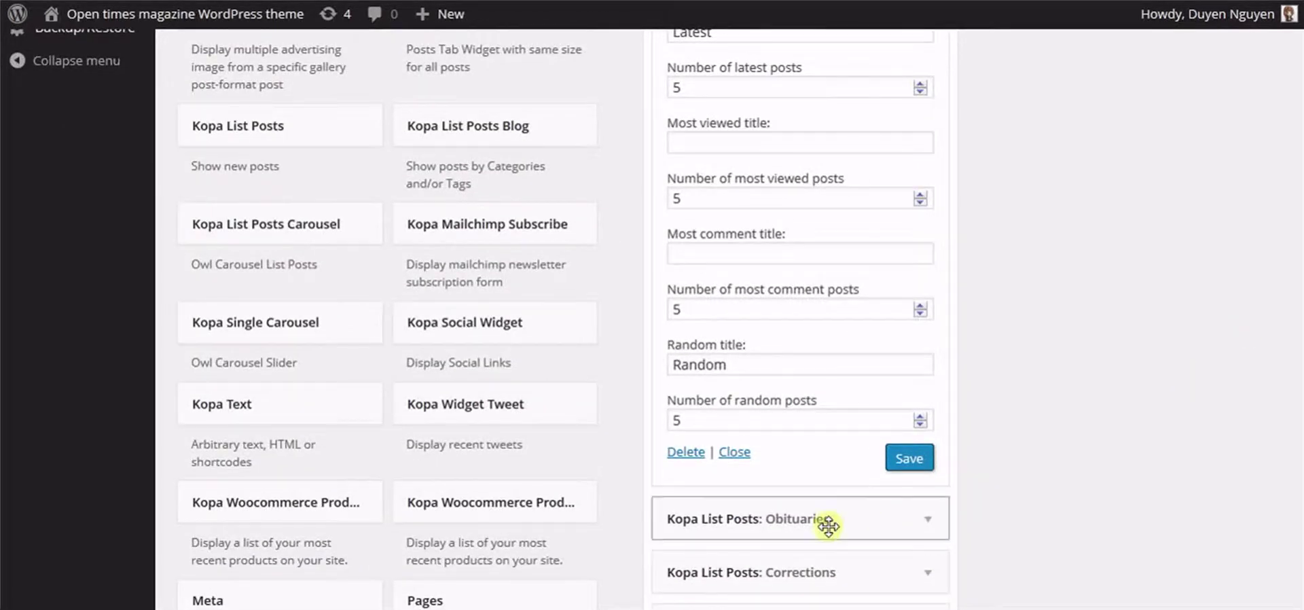
left_click(906, 519)
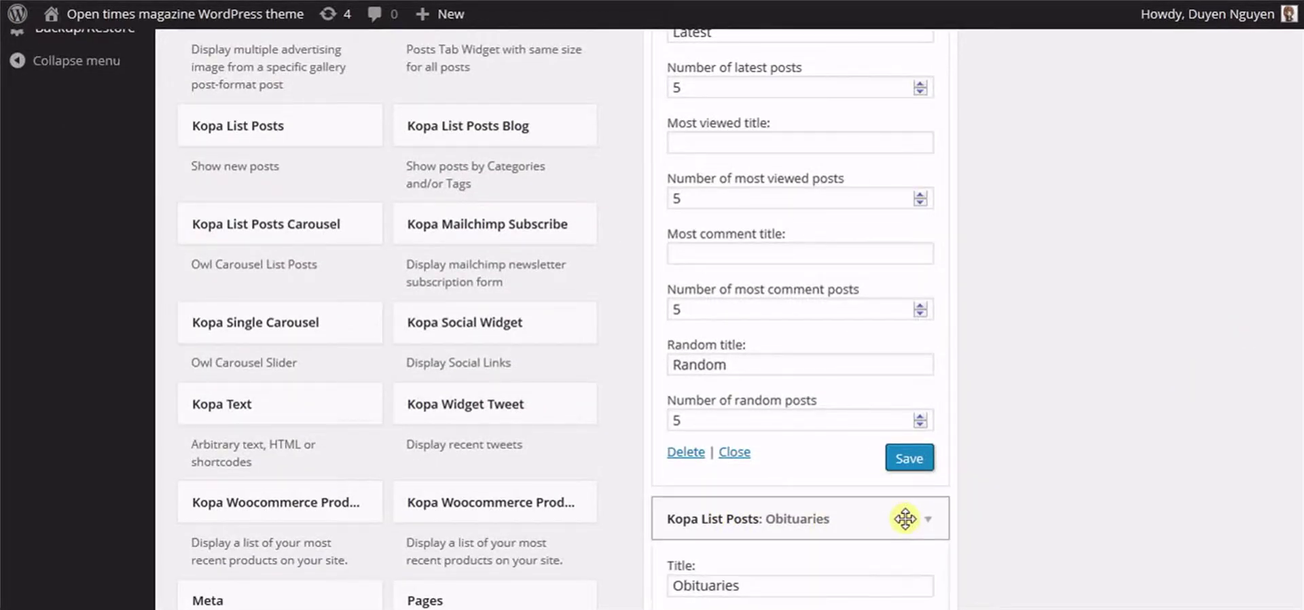
left_click(734, 452)
scroll(1115, 230, "up", 1)
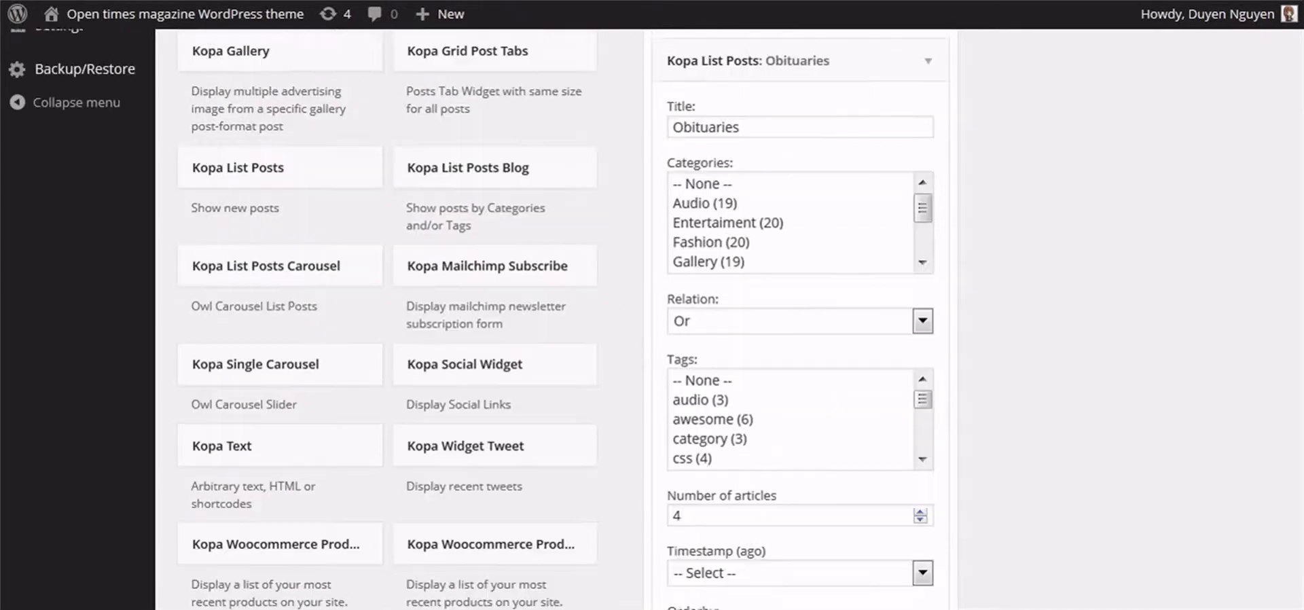
Step: In the Obituaries widget, keep the title, set Categories and Tags to None, and leave the Relation at Or
double_click(813, 140)
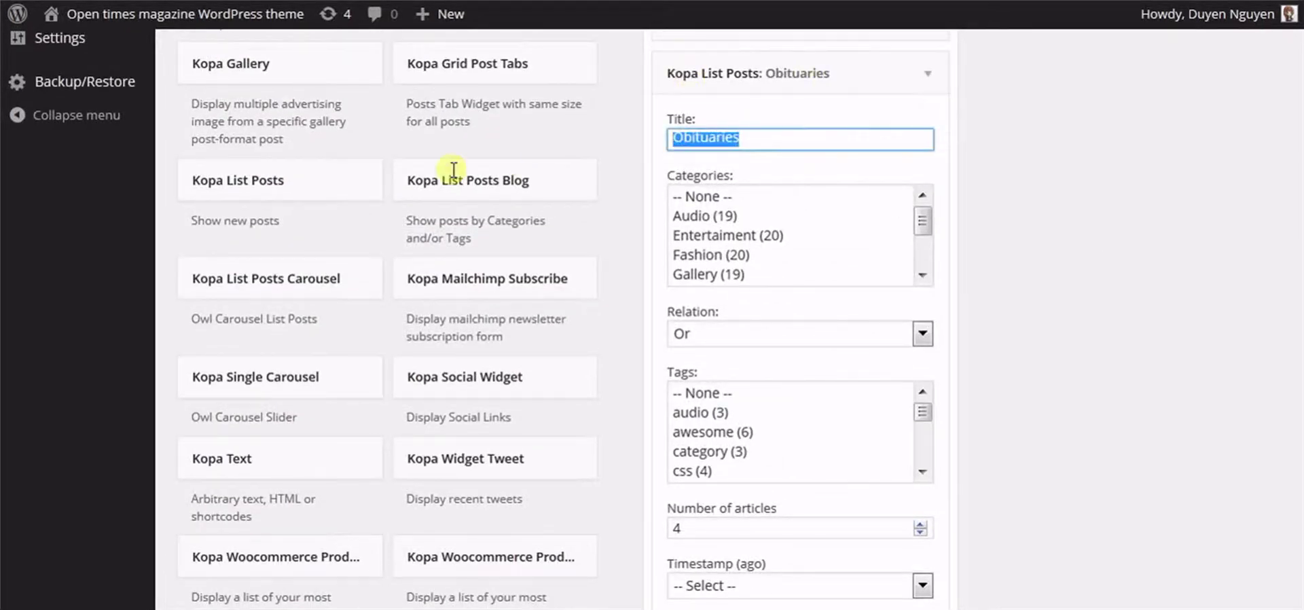
left_click(722, 198)
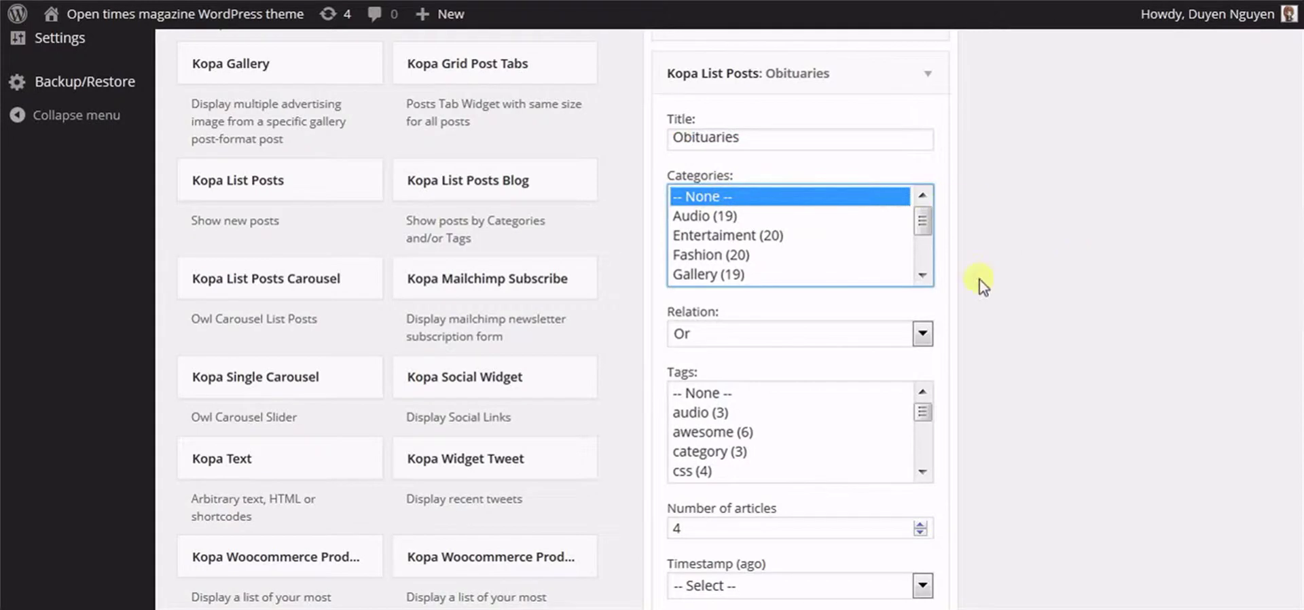
left_click(821, 332)
left_click(857, 356)
left_click(843, 336)
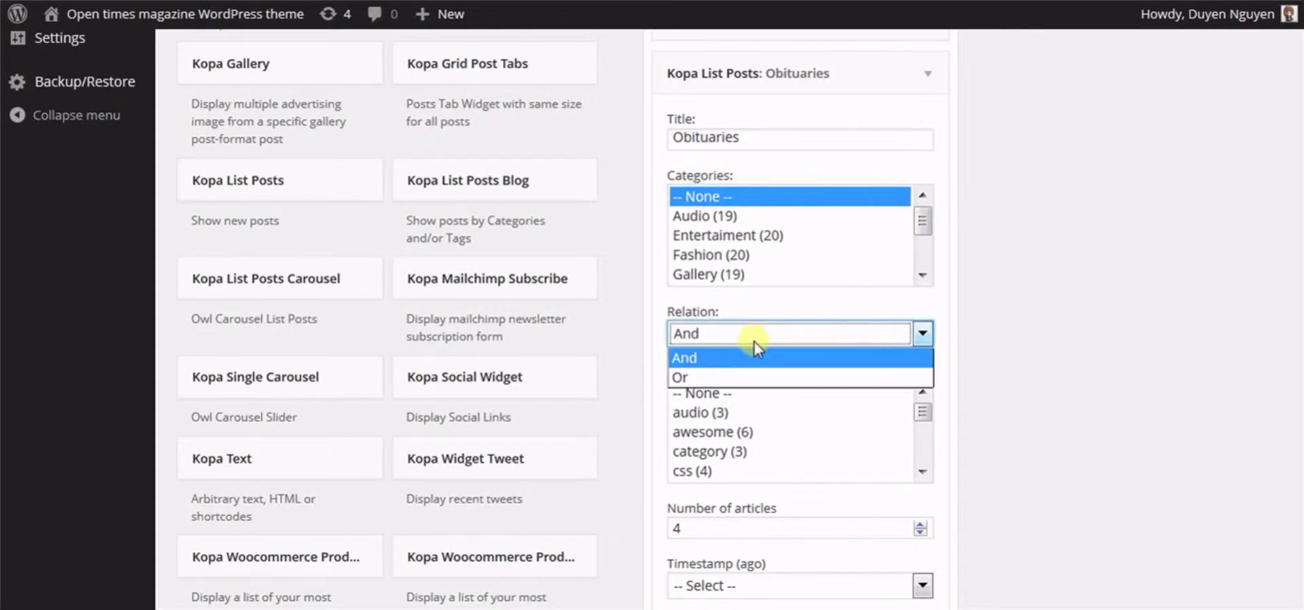
left_click(750, 377)
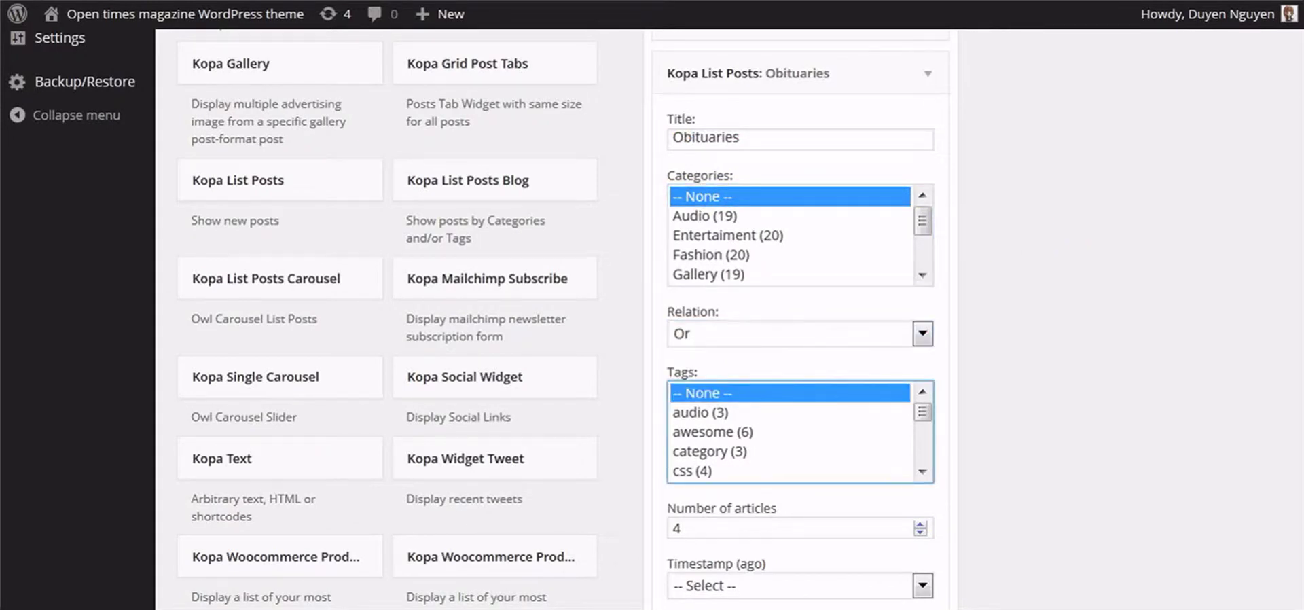
Step: Review the Obituaries widget's article count, timestamp, order and excerpt length, keep the style All big images style 2, and save
scroll(776, 287, "down", 4)
left_click(776, 287)
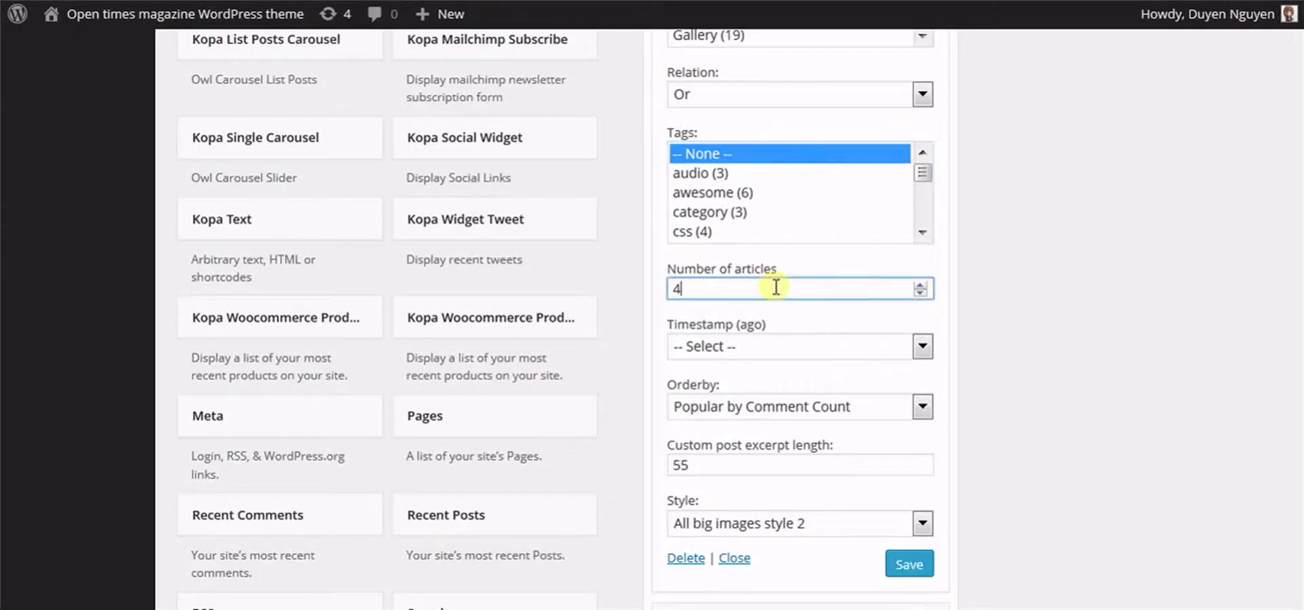
left_click(774, 345)
left_click(774, 345)
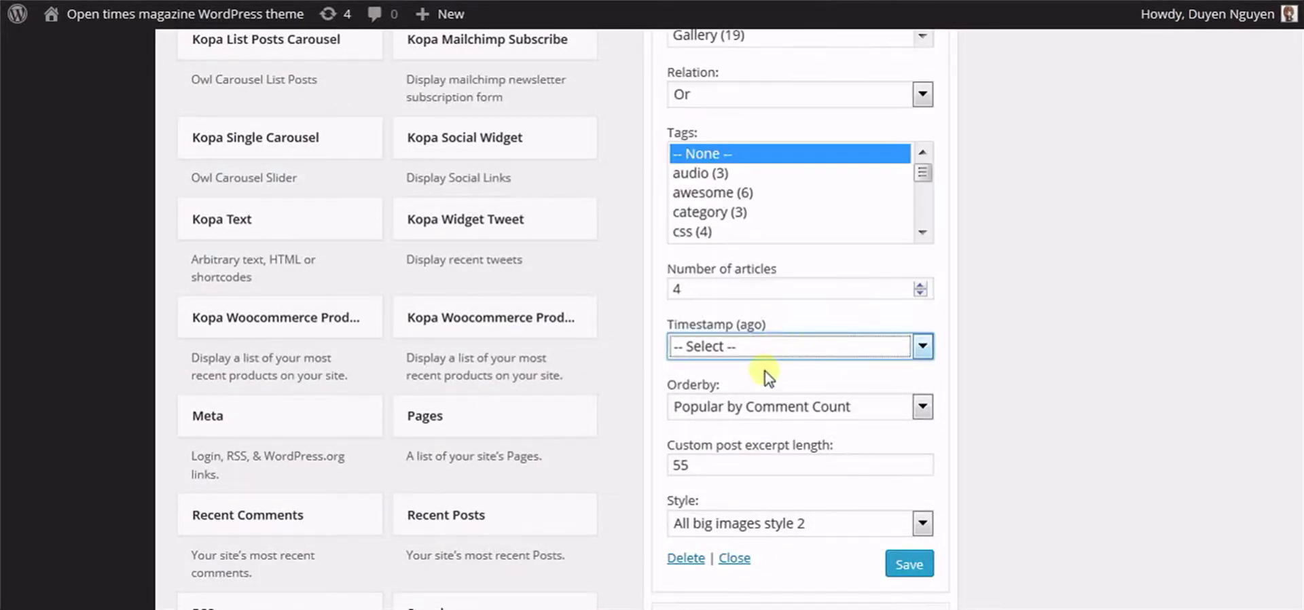
left_click(756, 409)
left_click(754, 467)
left_click_drag(754, 465, 544, 460)
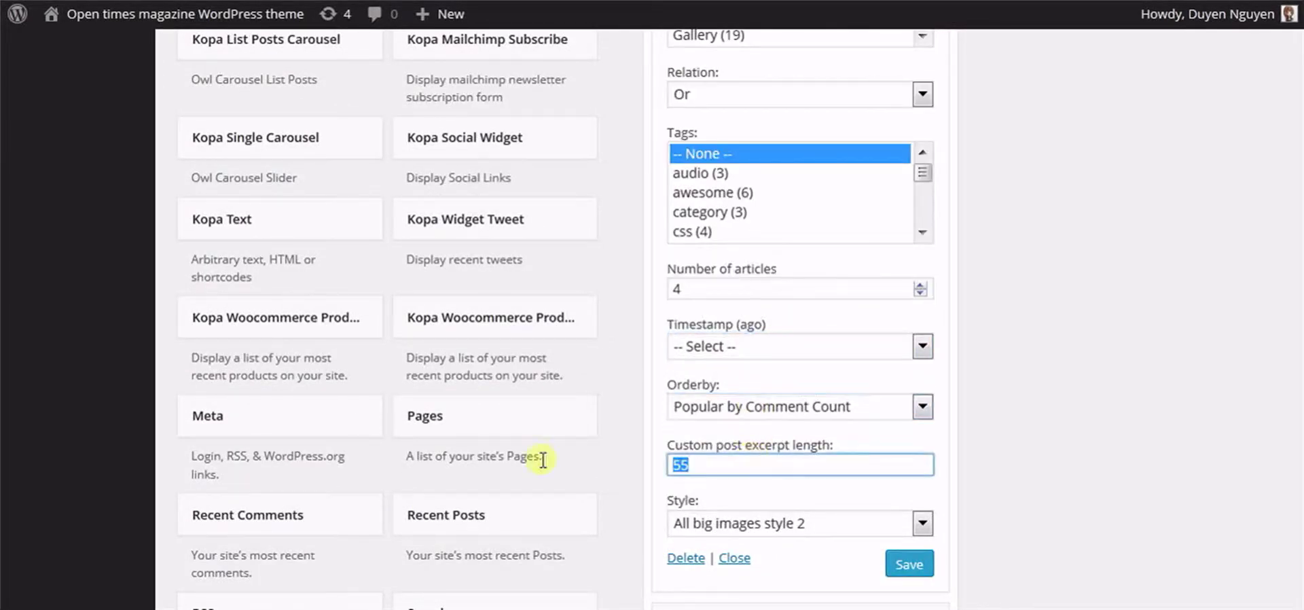
left_click(748, 525)
left_click(748, 524)
left_click(912, 564)
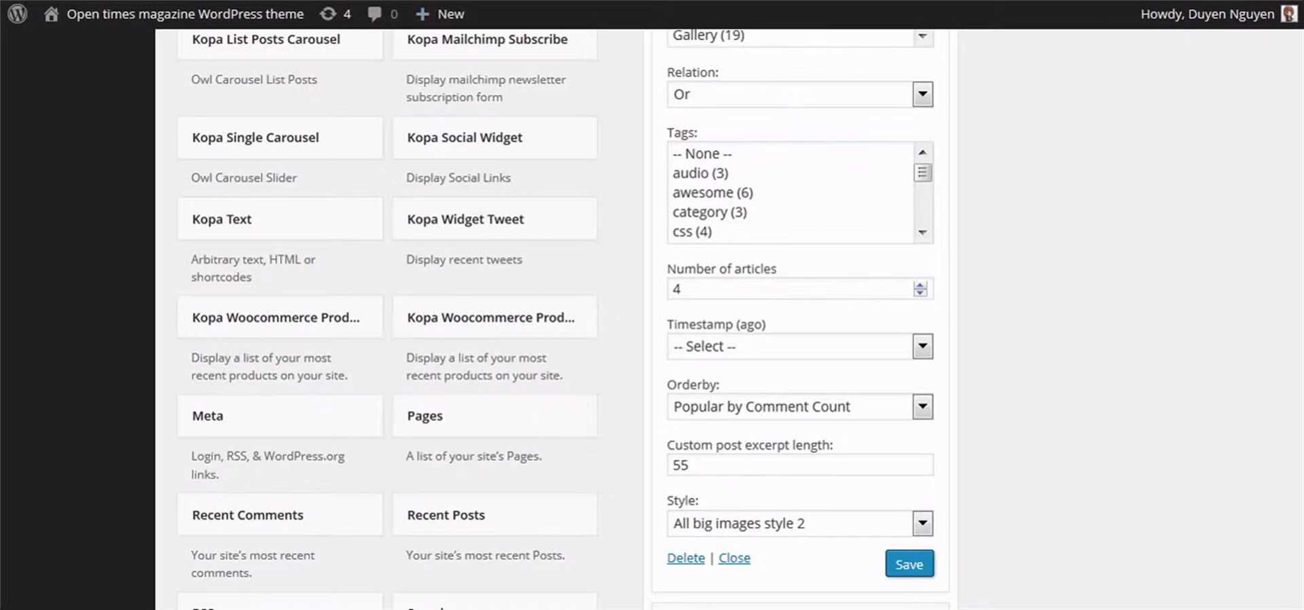
Step: In the Corrections Kopa List Posts widget, keep the No Images style and save the widget
scroll(649, 58, "up", 3)
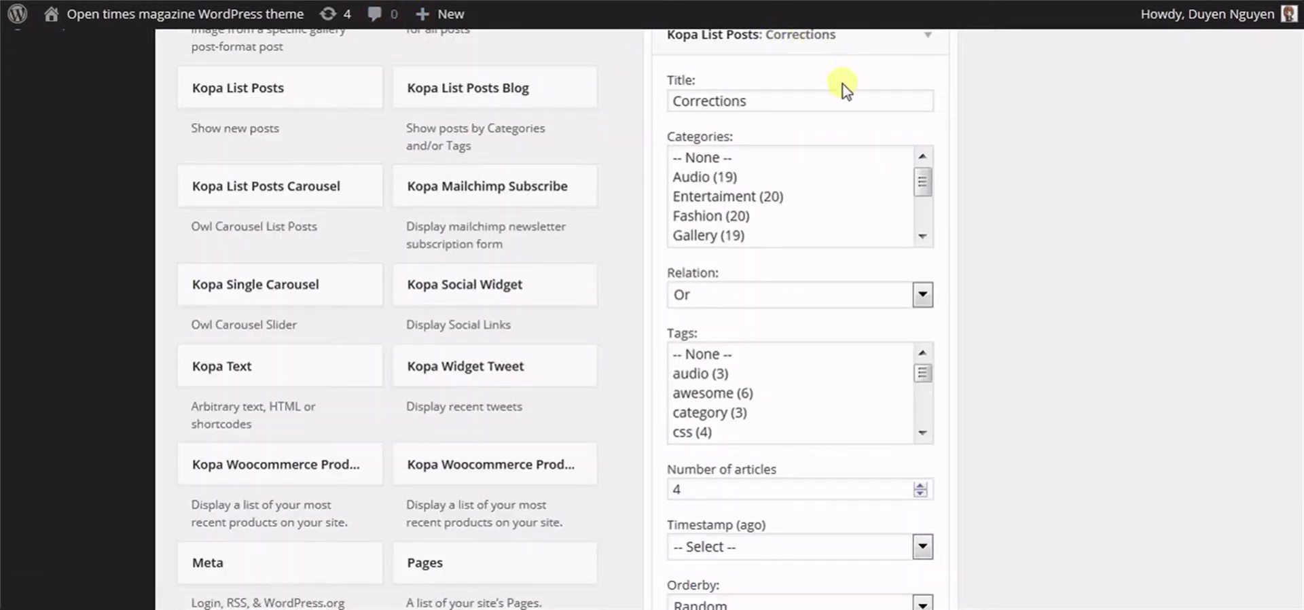
scroll(747, 319, "down", 5)
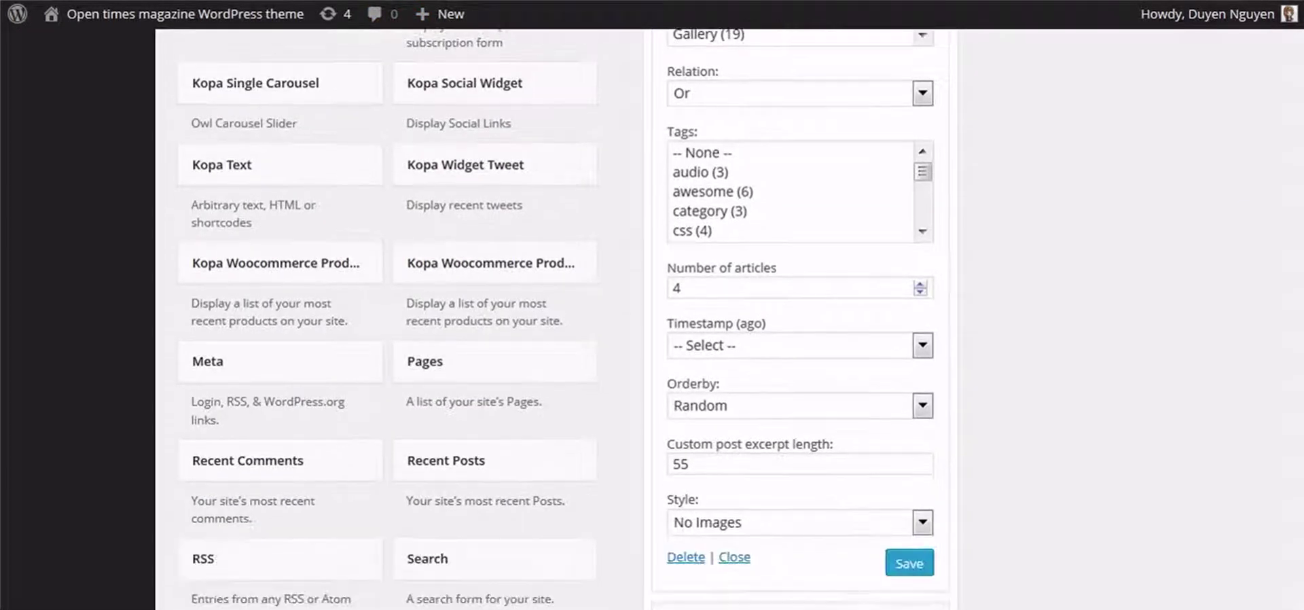
left_click(844, 367)
left_click(761, 369)
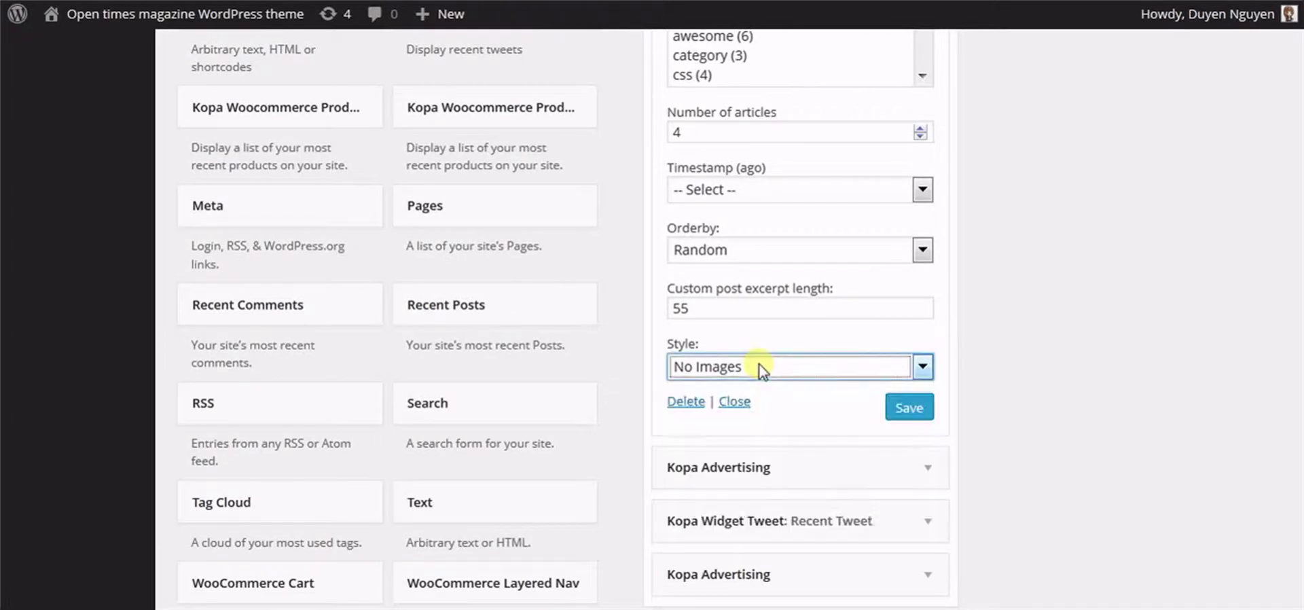
left_click(909, 406)
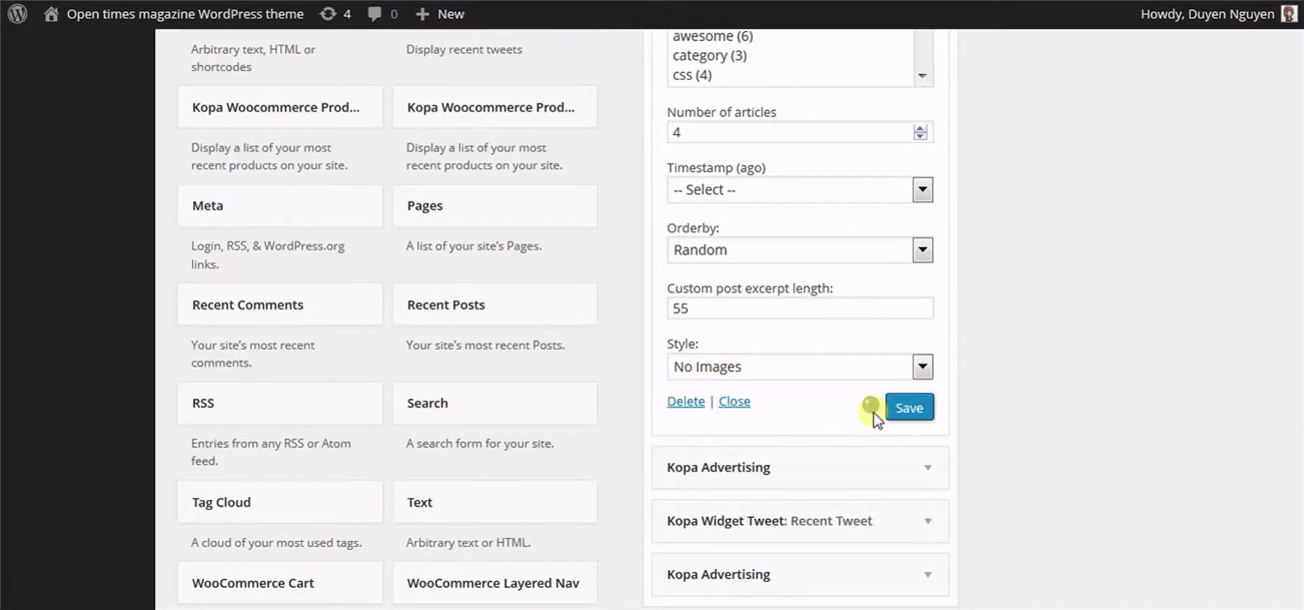
Step: Open the Kopa Advertising widget below Corrections and examine its image source and URL fields
left_click(917, 475)
scroll(1155, 380, "down", 5)
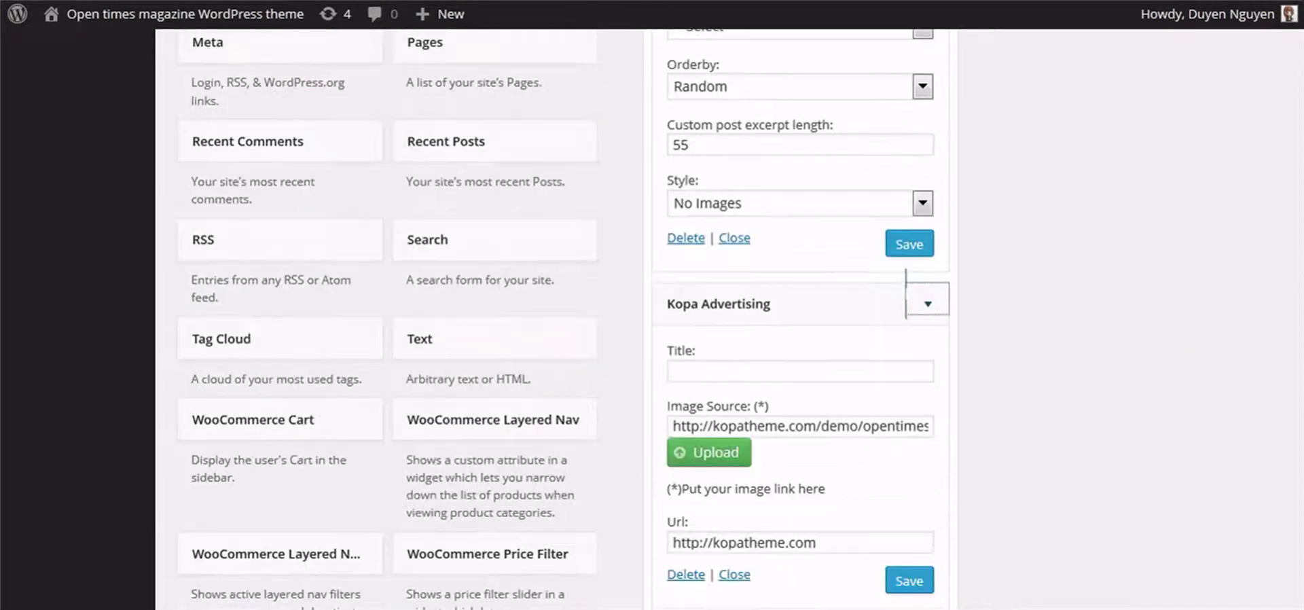
left_click_drag(757, 231, 986, 235)
left_click(711, 231)
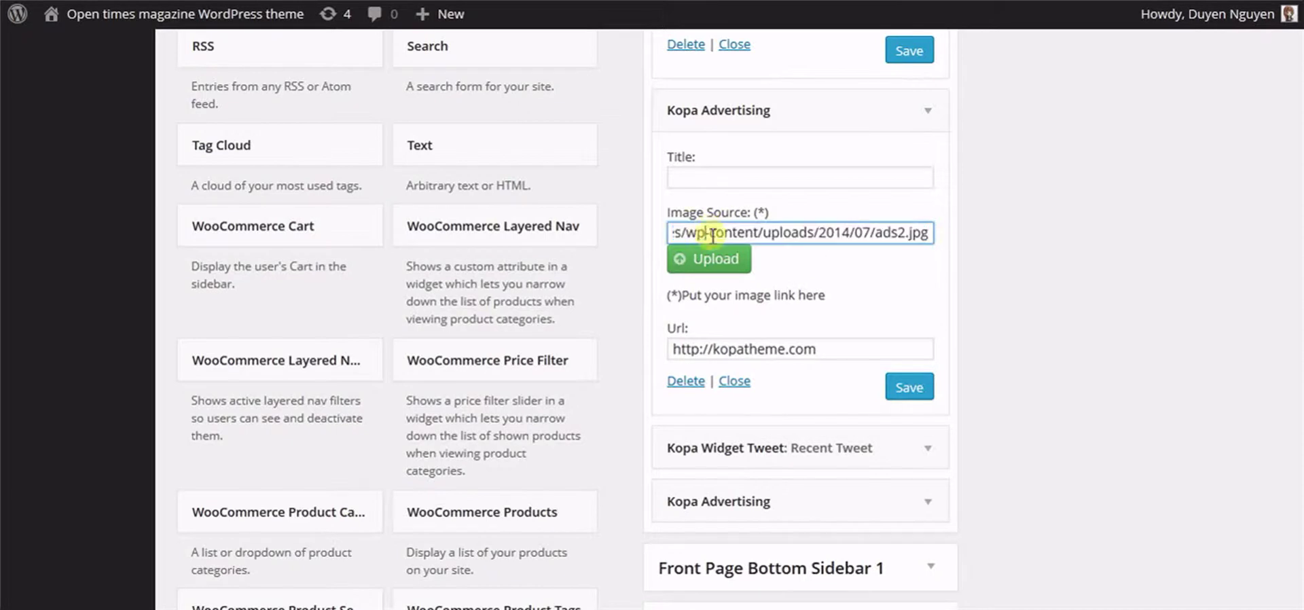
left_click(788, 259)
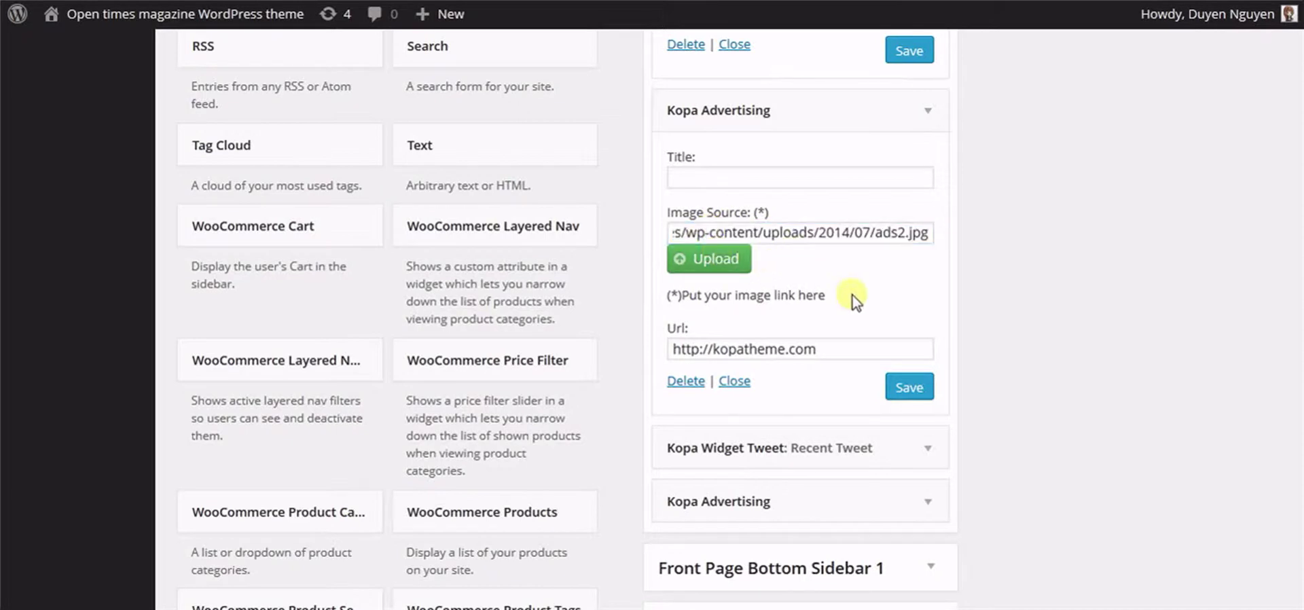
left_click(856, 342)
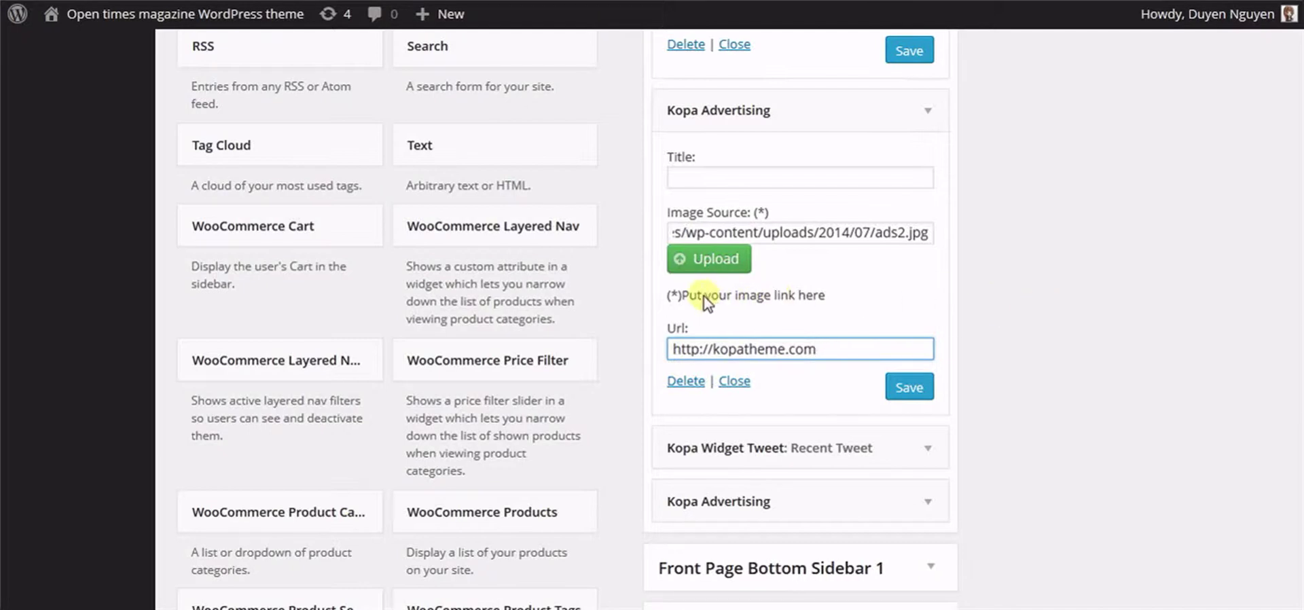
left_click_drag(707, 302, 842, 293)
left_click(843, 293)
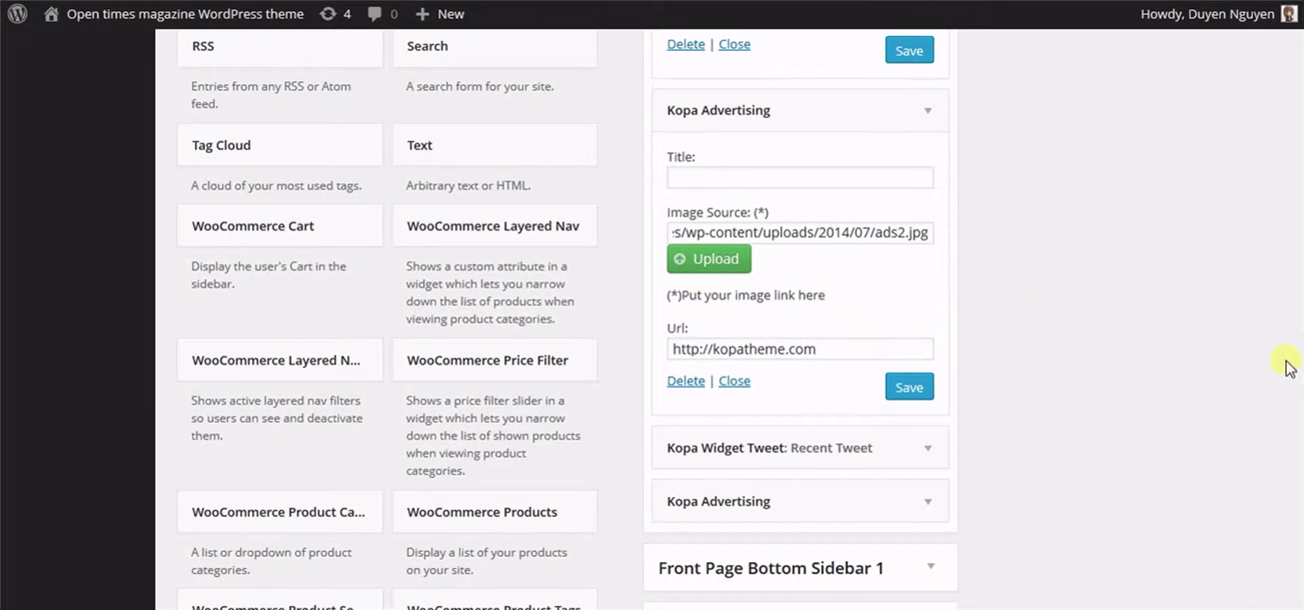
scroll(1287, 367, "down", 2)
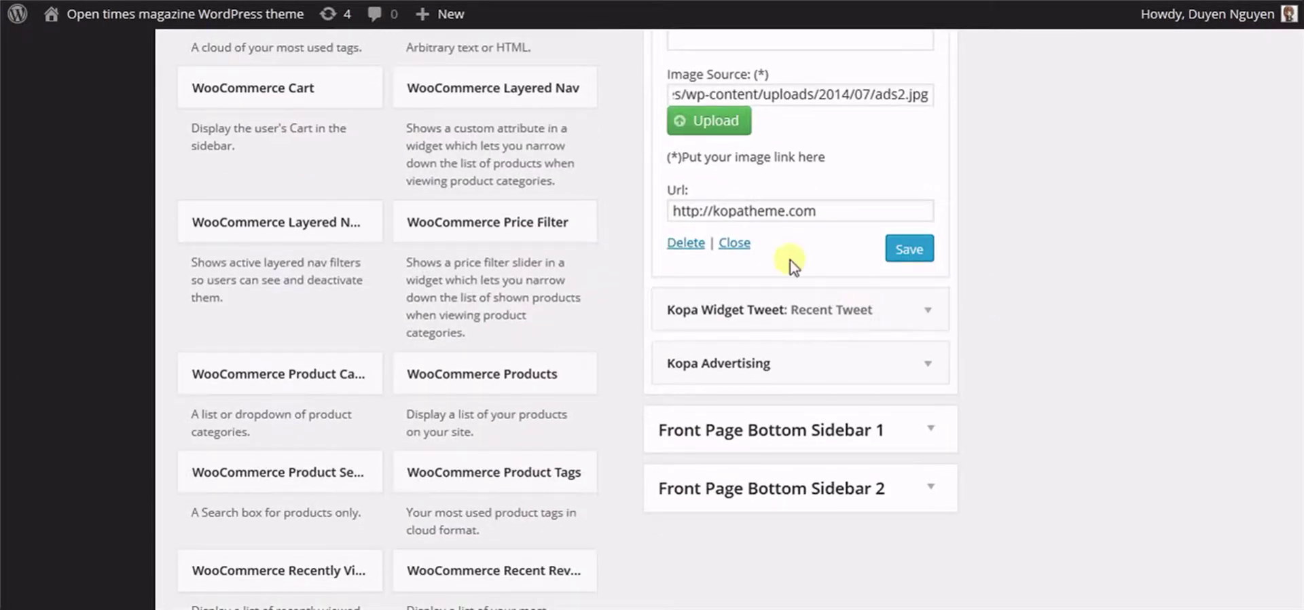
Step: Open the Recent Tweet Kopa Widget Tweet, close the Kopa Advertising widget above it, and check the tweet widget's title
left_click(767, 310)
left_click(738, 246)
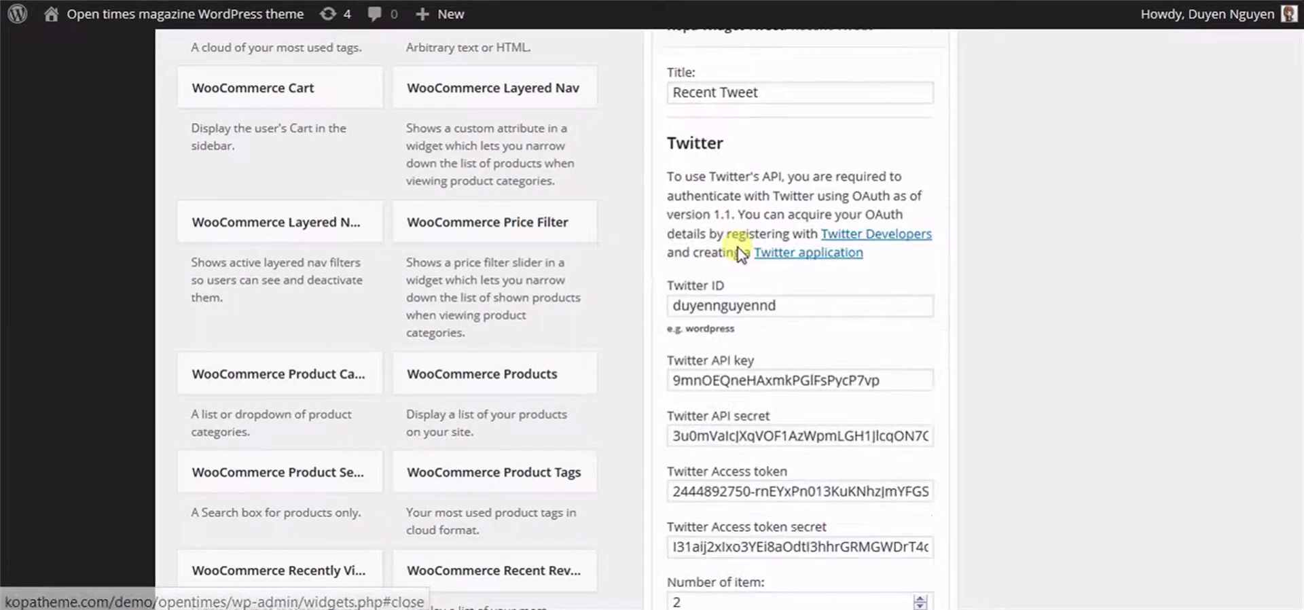
left_click_drag(768, 91, 610, 109)
left_click(751, 123)
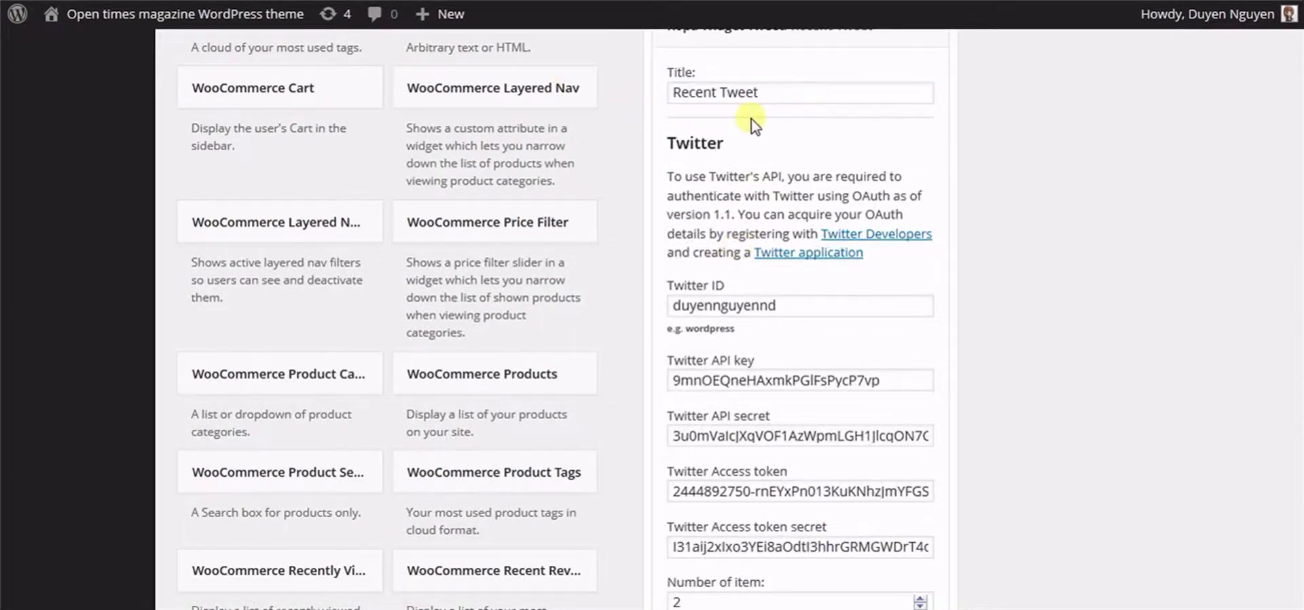
Step: Examine the tweet widget's Twitter ID, API key, API secret, access token, access token secret and number of items fields
left_click_drag(801, 309, 654, 308)
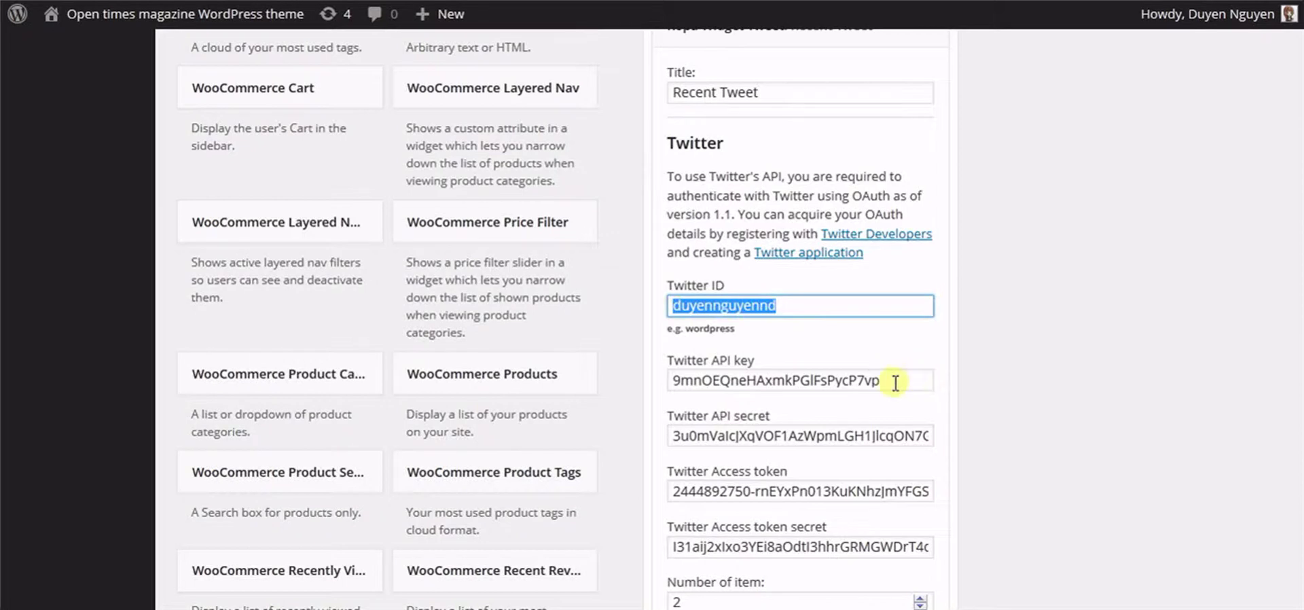
left_click_drag(895, 380, 645, 382)
left_click_drag(798, 436, 613, 427)
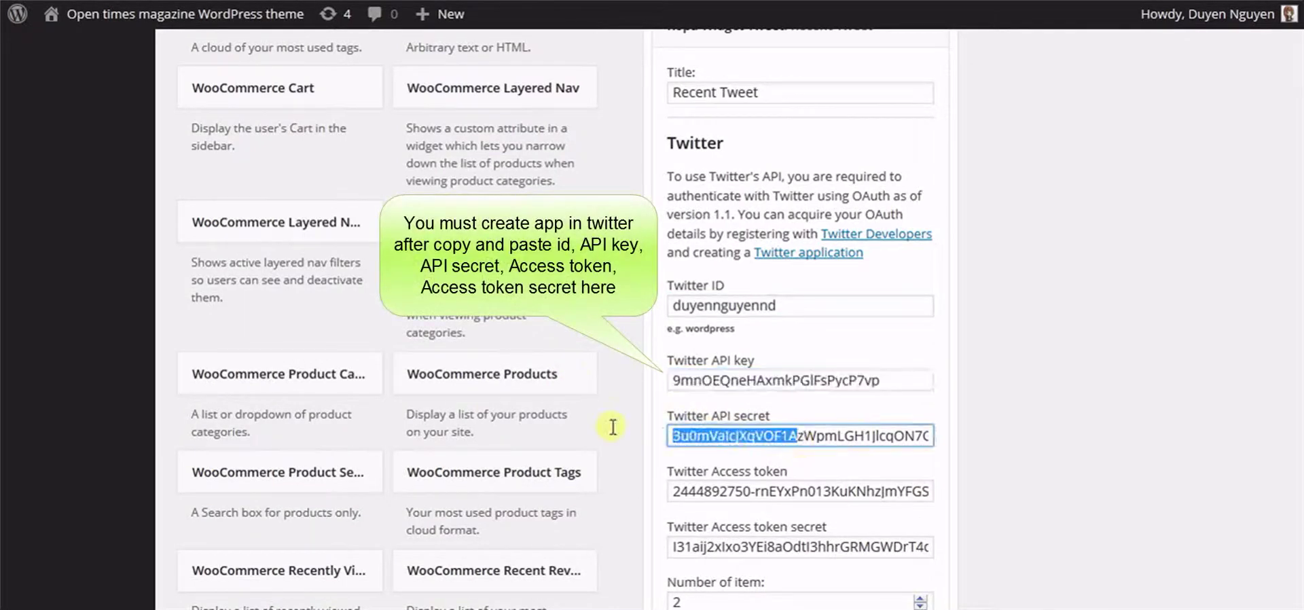
left_click_drag(809, 487, 663, 491)
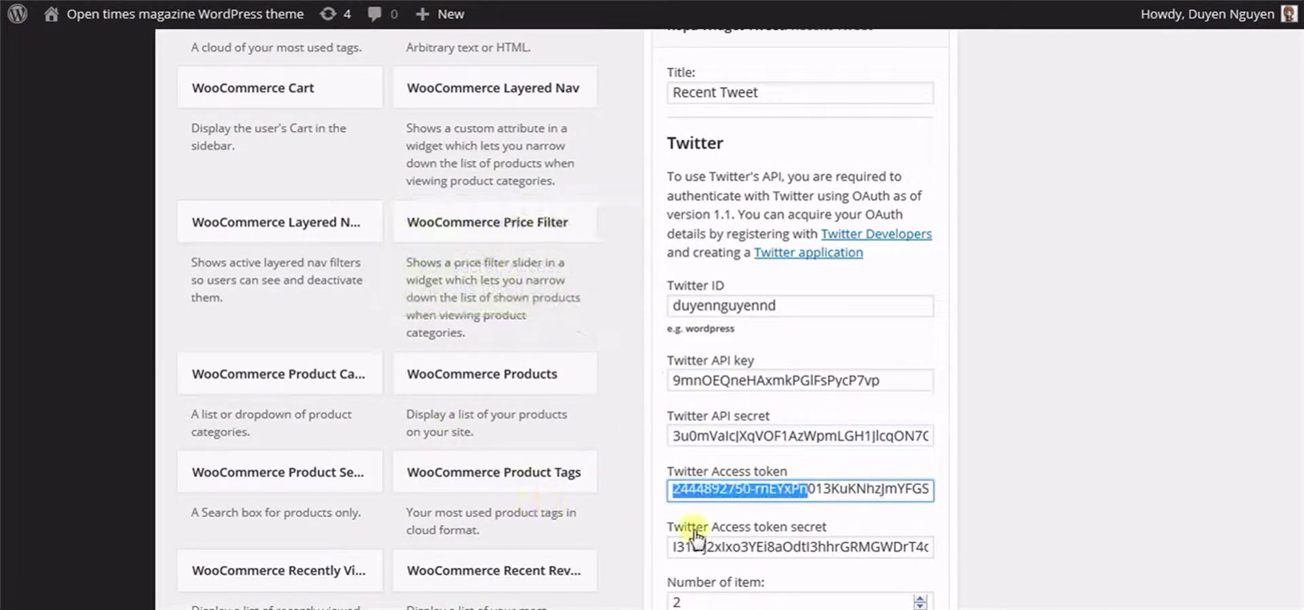
left_click_drag(818, 548, 588, 537)
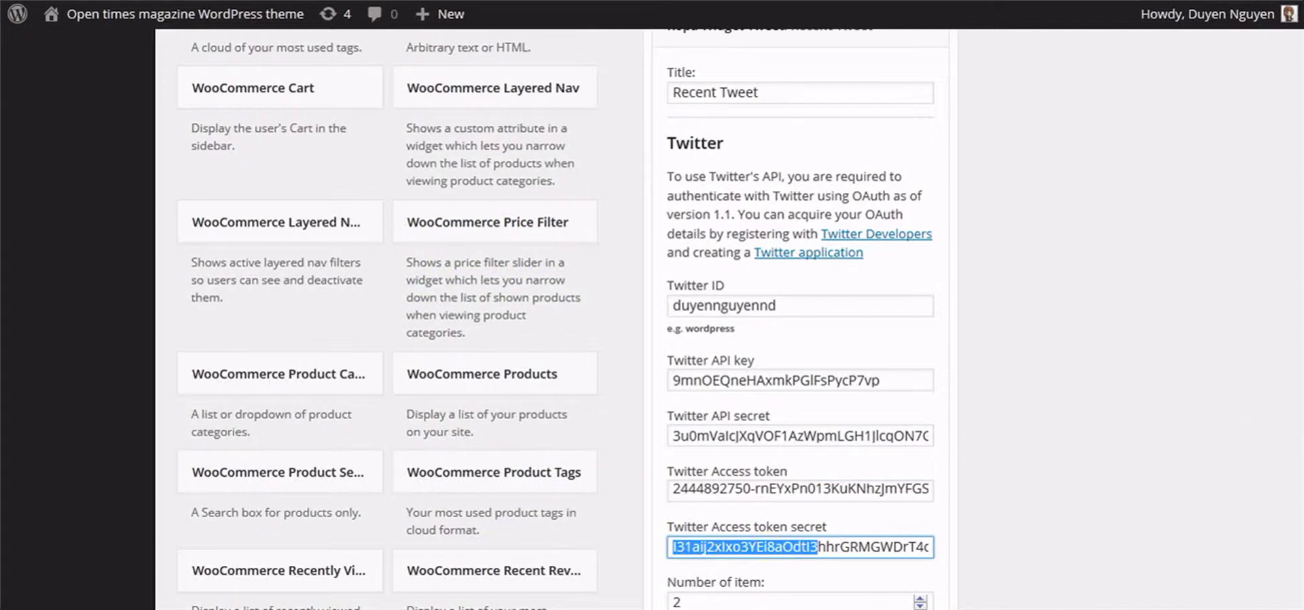
scroll(557, 319, "down", 3)
left_click(817, 437)
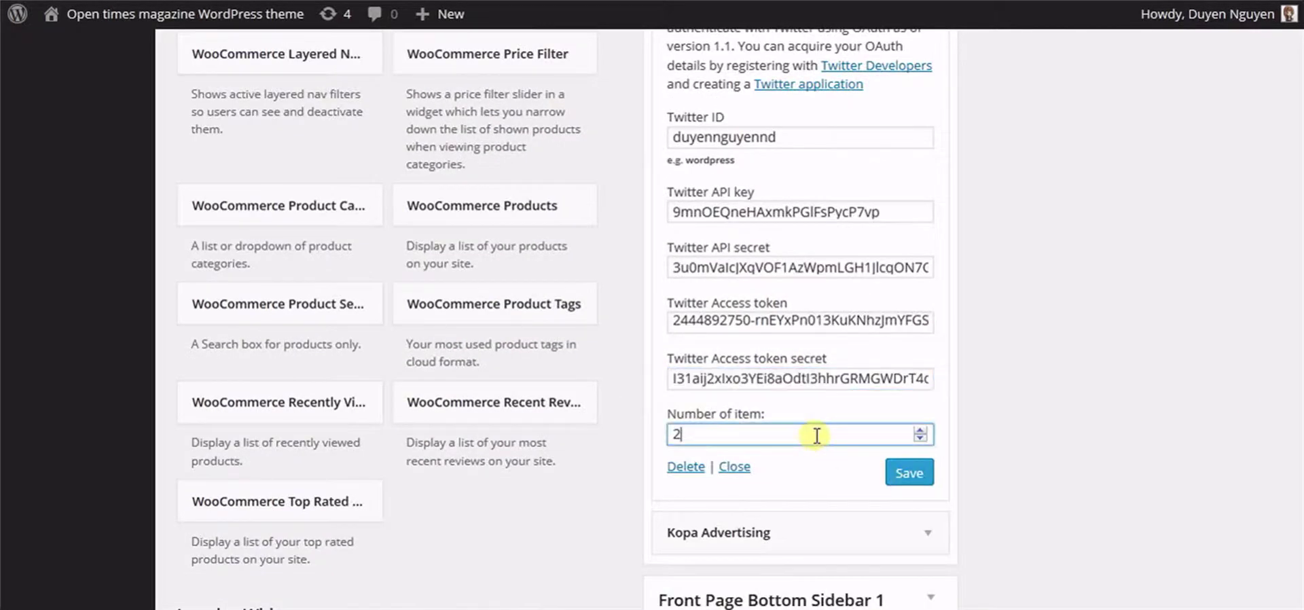
Step: Save the Recent Tweet widget and bring up the Classifieds and Newsletter area on the site's front page
left_click(910, 474)
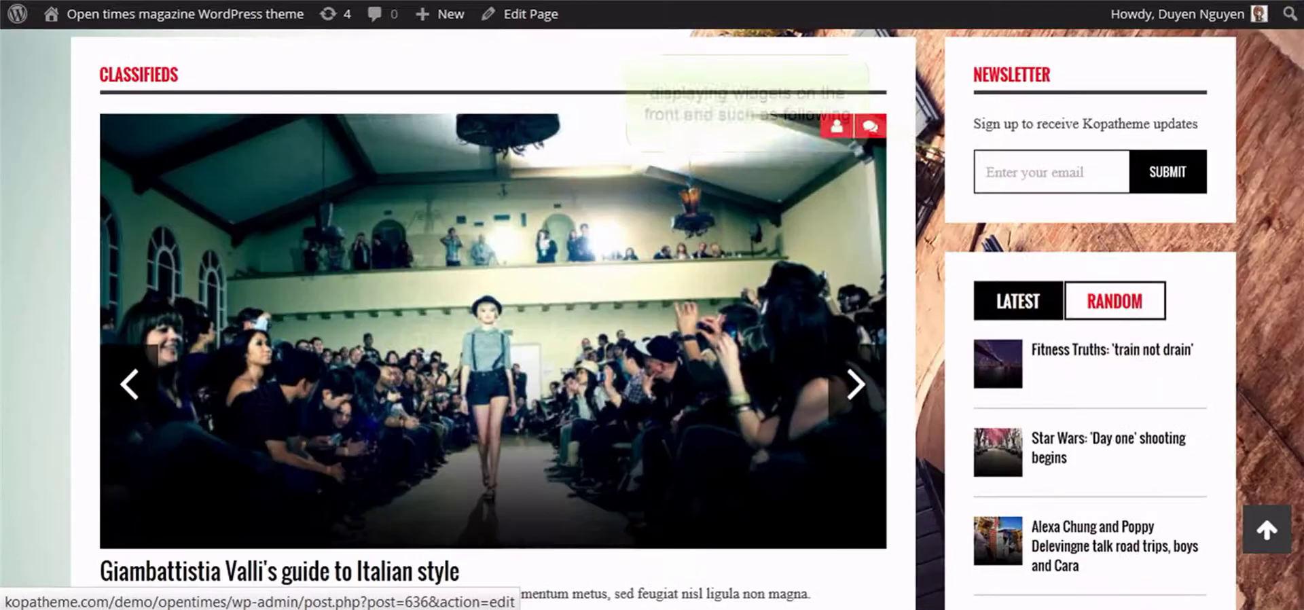
scroll(476, 306, "down", 2)
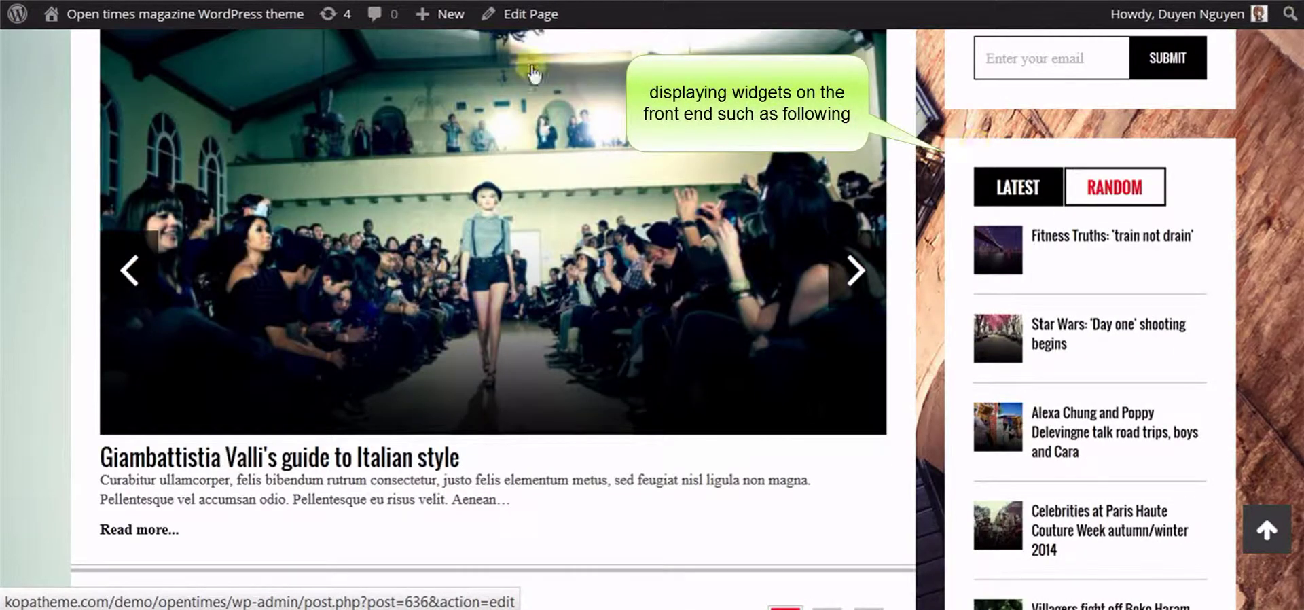
scroll(476, 306, "down", 10)
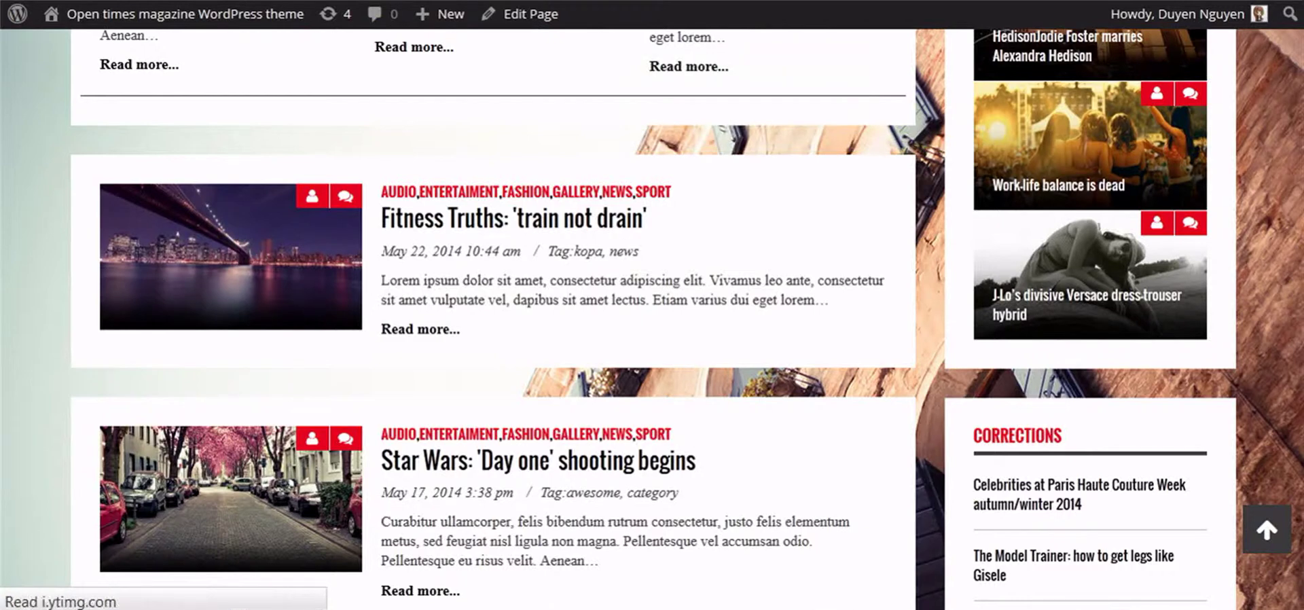
scroll(475, 306, "up", 5)
scroll(475, 305, "up", 2)
scroll(475, 306, "up", 7)
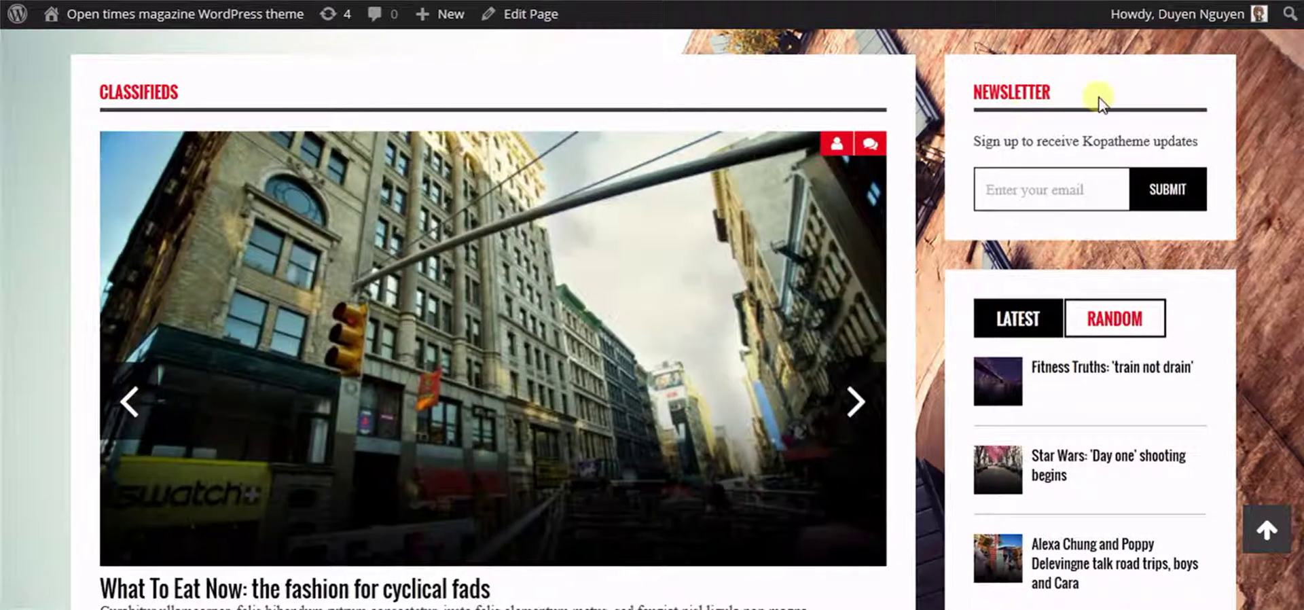
Step: Examine the front page's sidebar widgets from Newsletter and Latest/Random through Obituaries, Corrections, advertising and Recent Tweet
scroll(1016, 88, "down", 2)
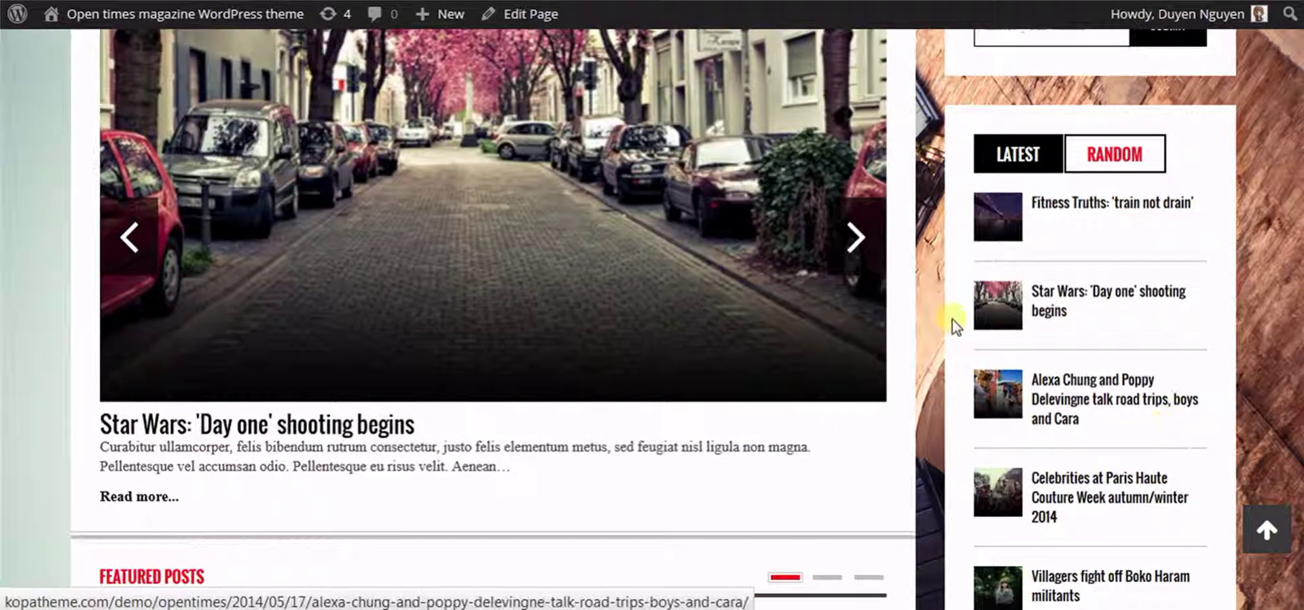
scroll(976, 197, "down", 10)
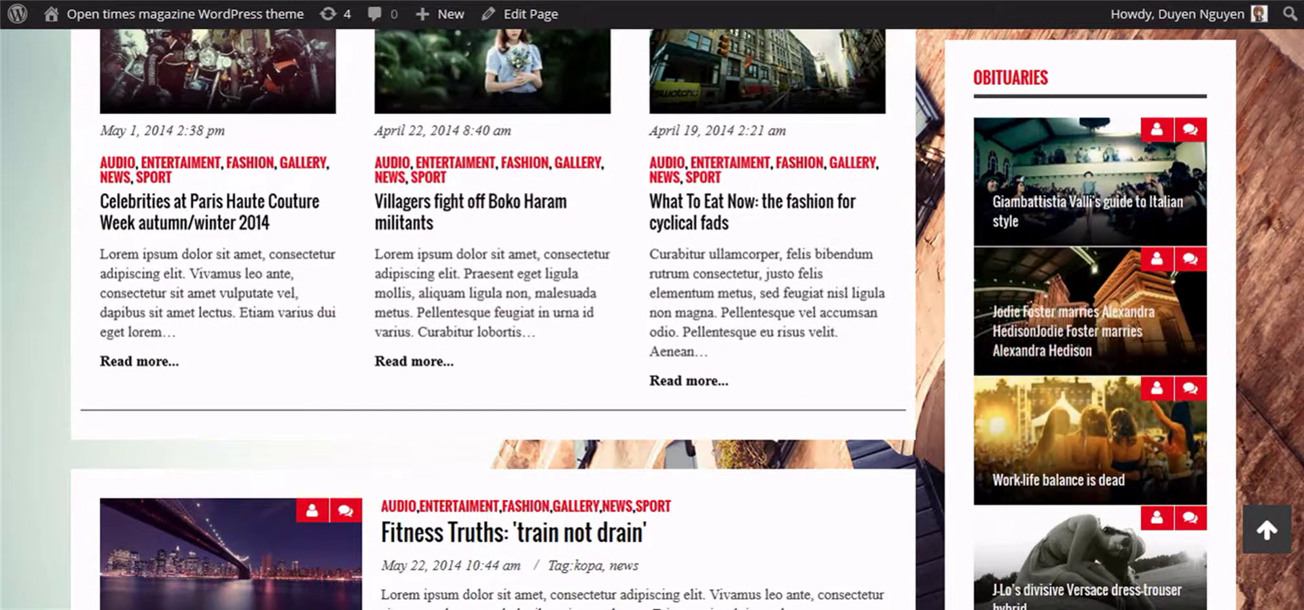
scroll(1008, 260, "down", 5)
scroll(1209, 307, "down", 3)
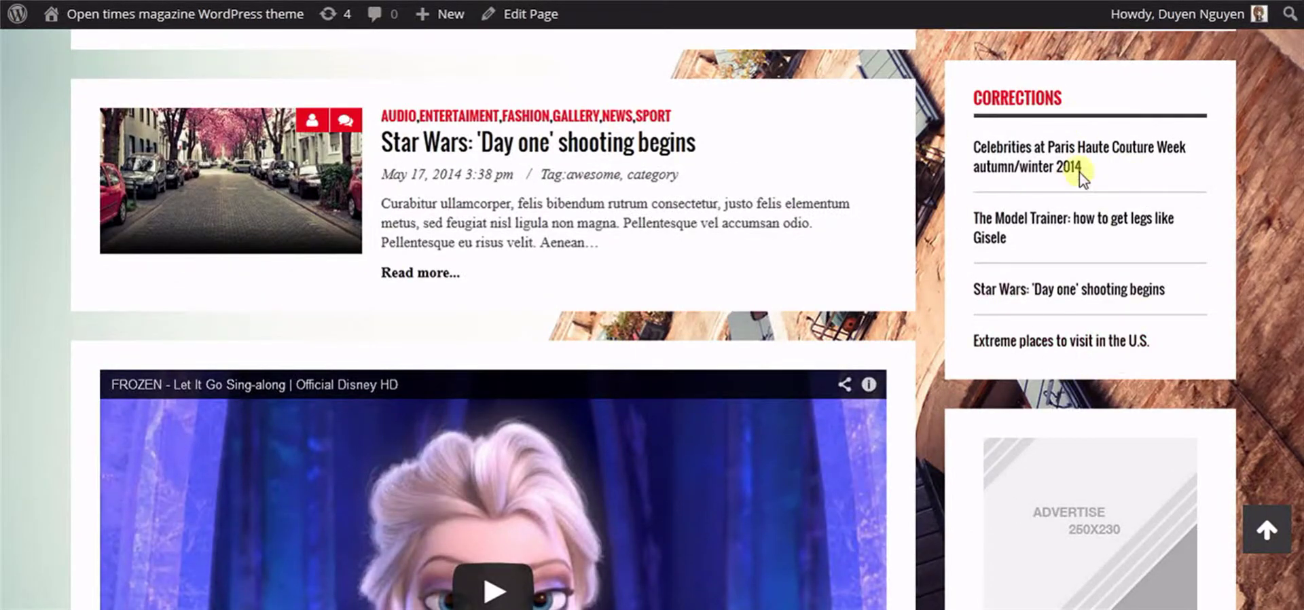
scroll(1116, 345, "down", 4)
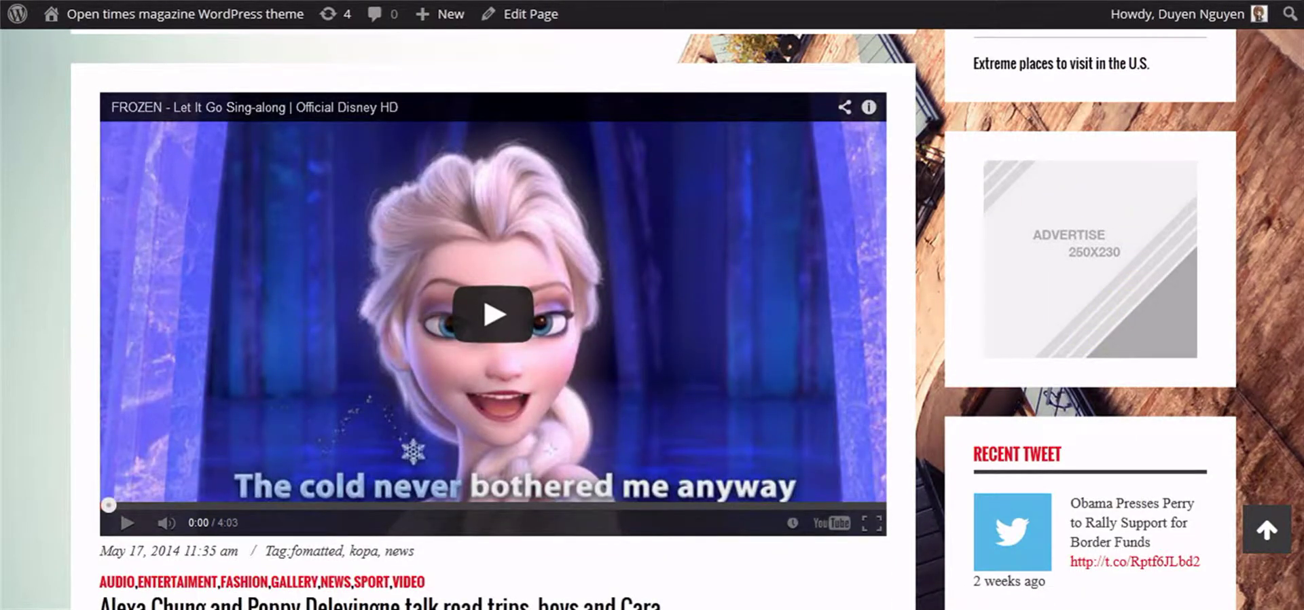
scroll(1121, 326, "down", 5)
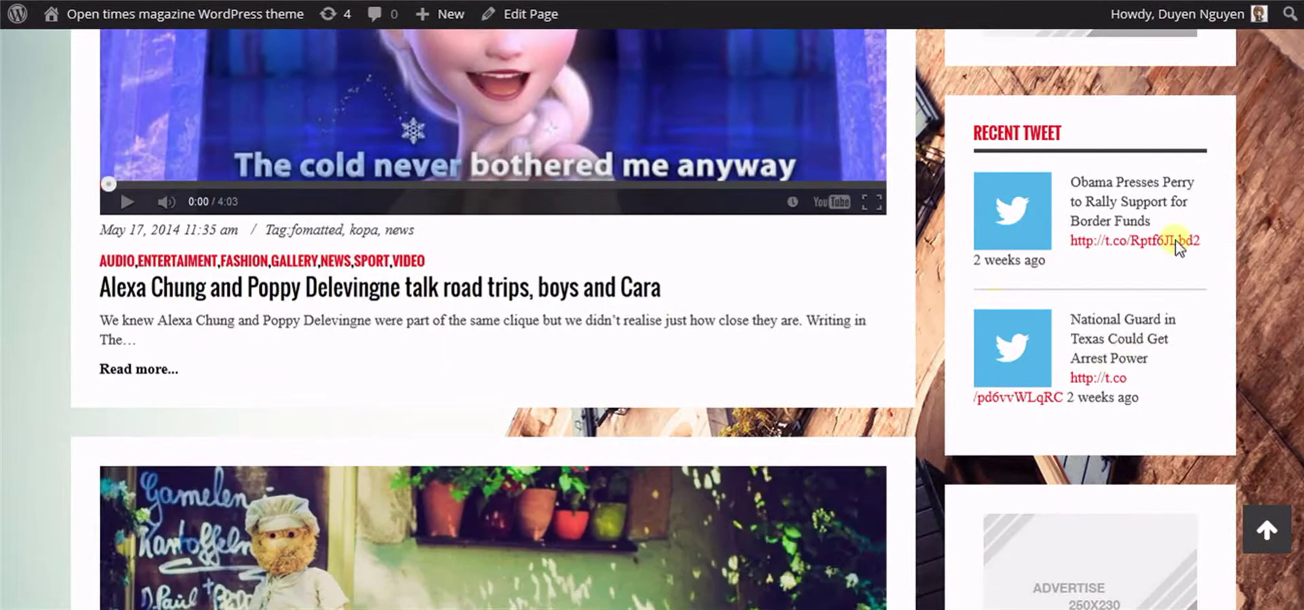
scroll(494, 318, "down", 11)
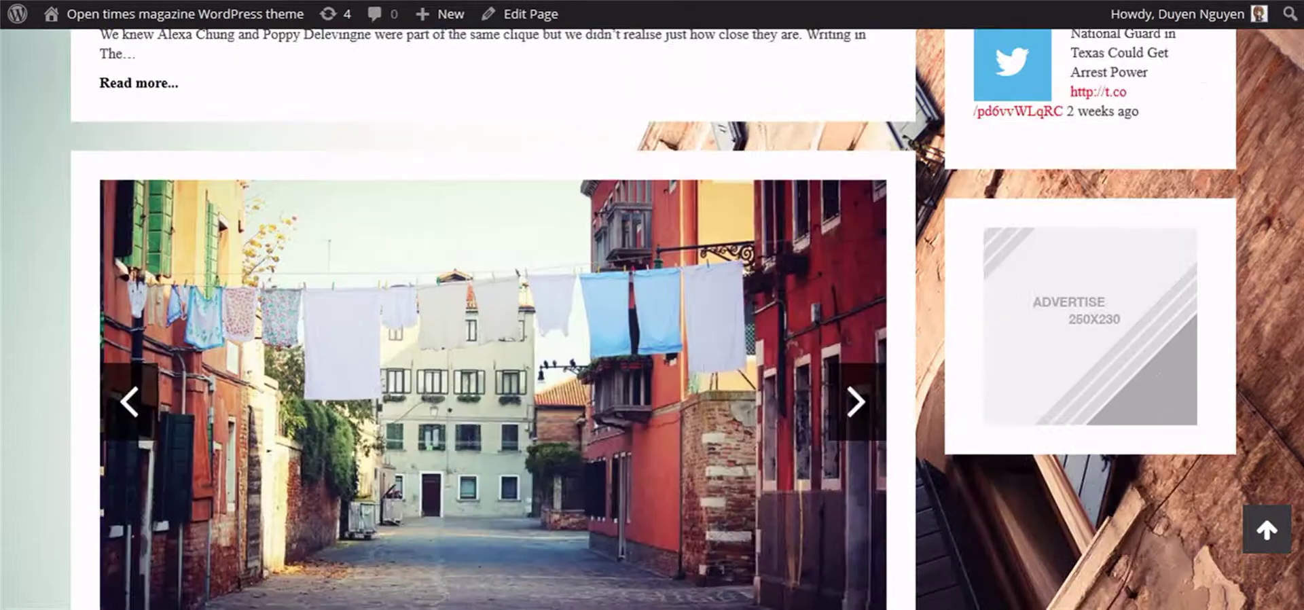
scroll(494, 318, "up", 6)
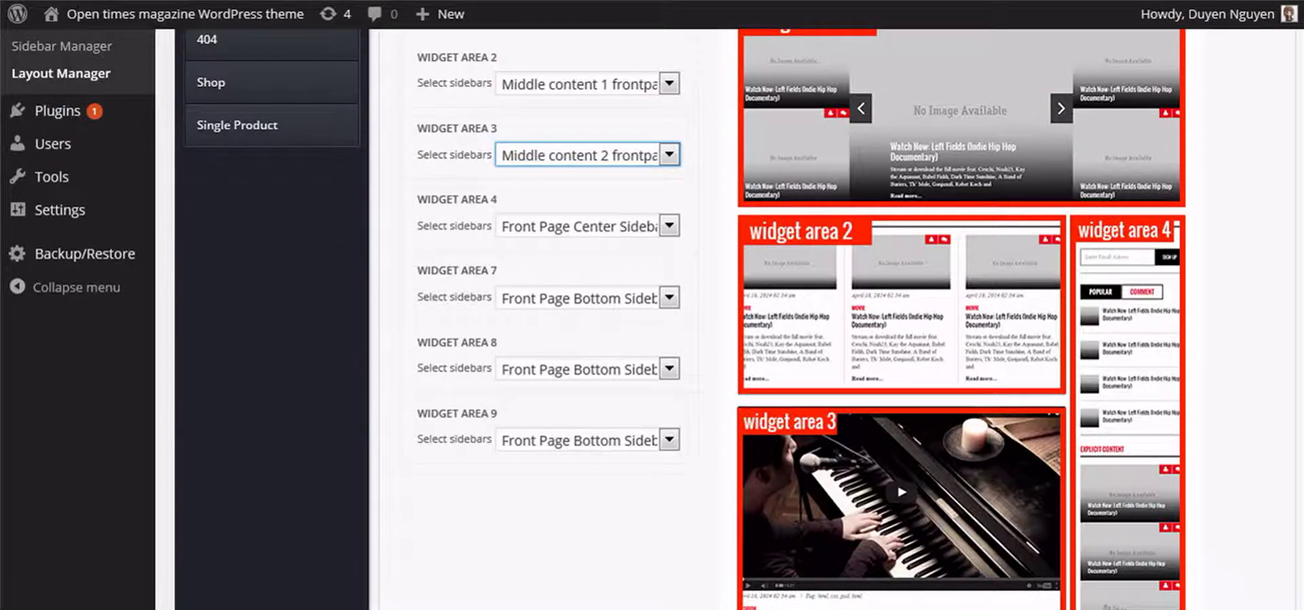
Step: Close the Recent Tweet widget and expand Front Page Bottom Sidebar 1, the sidebar for widget area 7
scroll(680, 319, "down", 15)
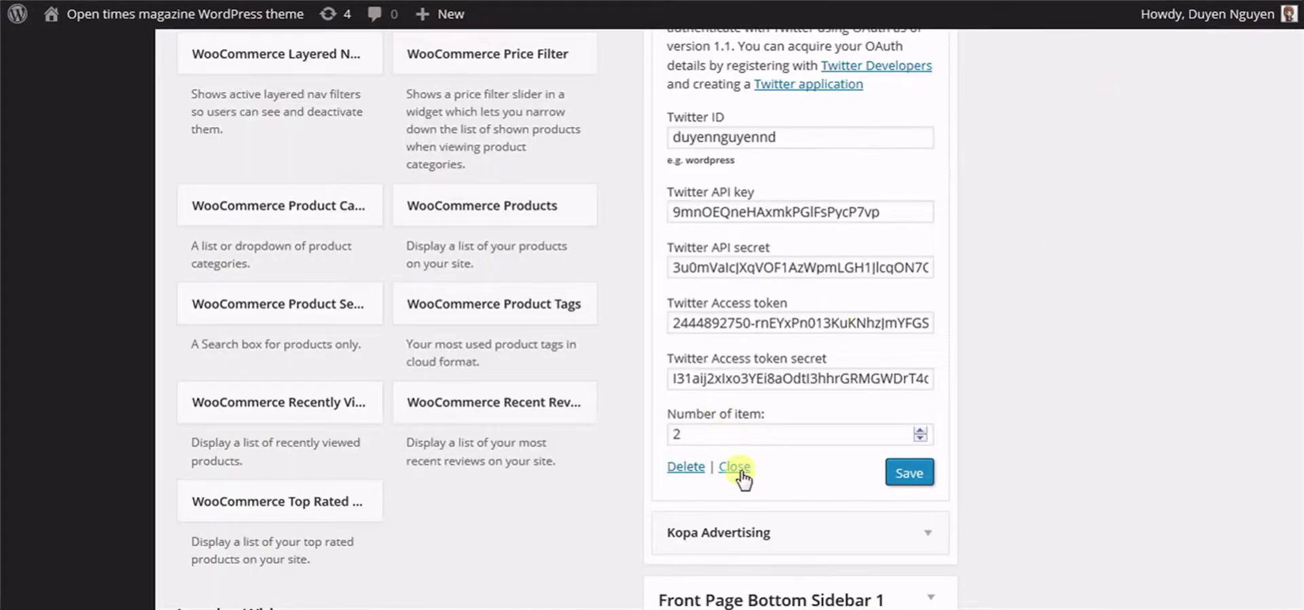
left_click(736, 468)
scroll(1055, 441, "up", 6)
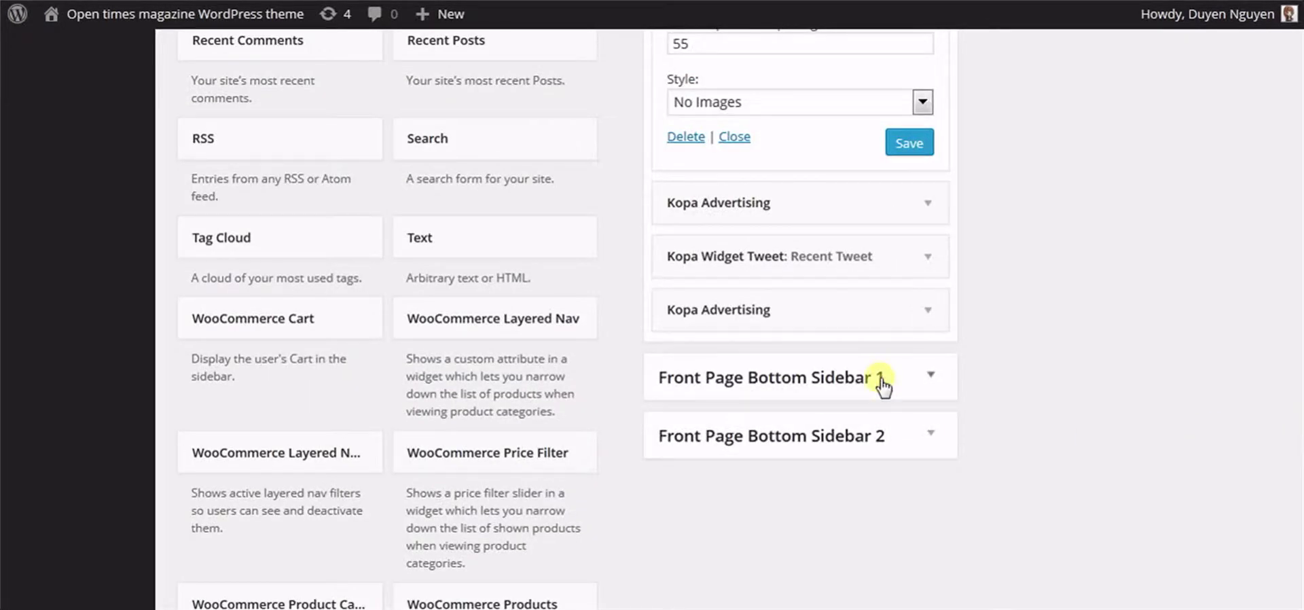
left_click(880, 381)
scroll(873, 383, "down", 2)
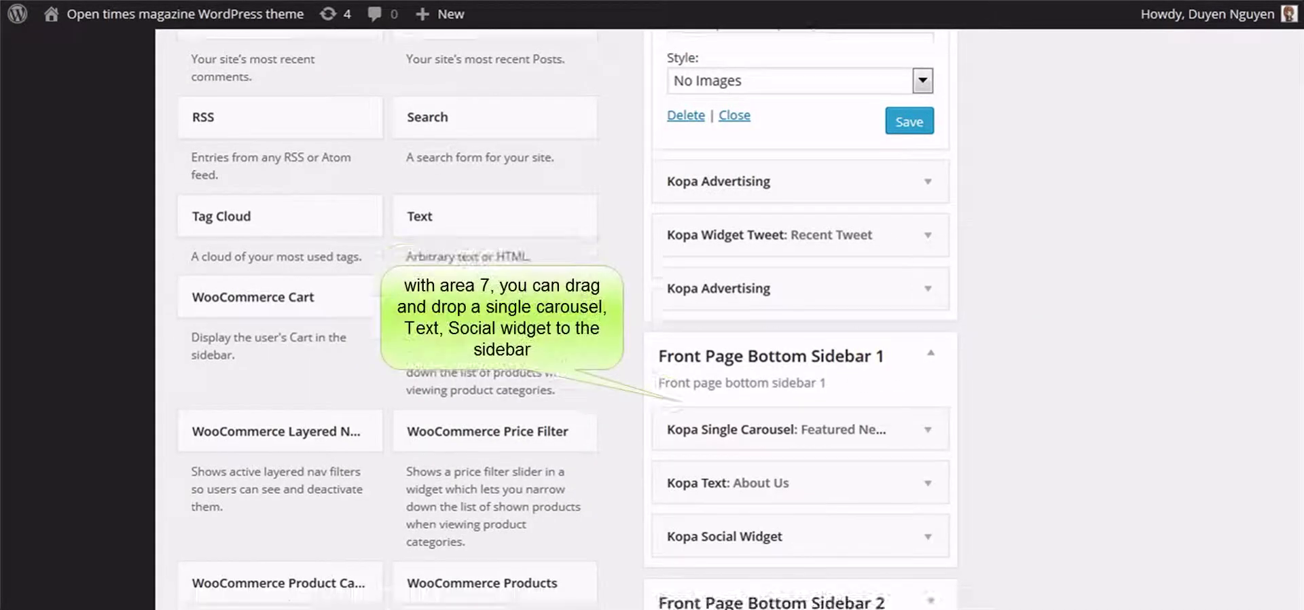
scroll(911, 451, "down", 1)
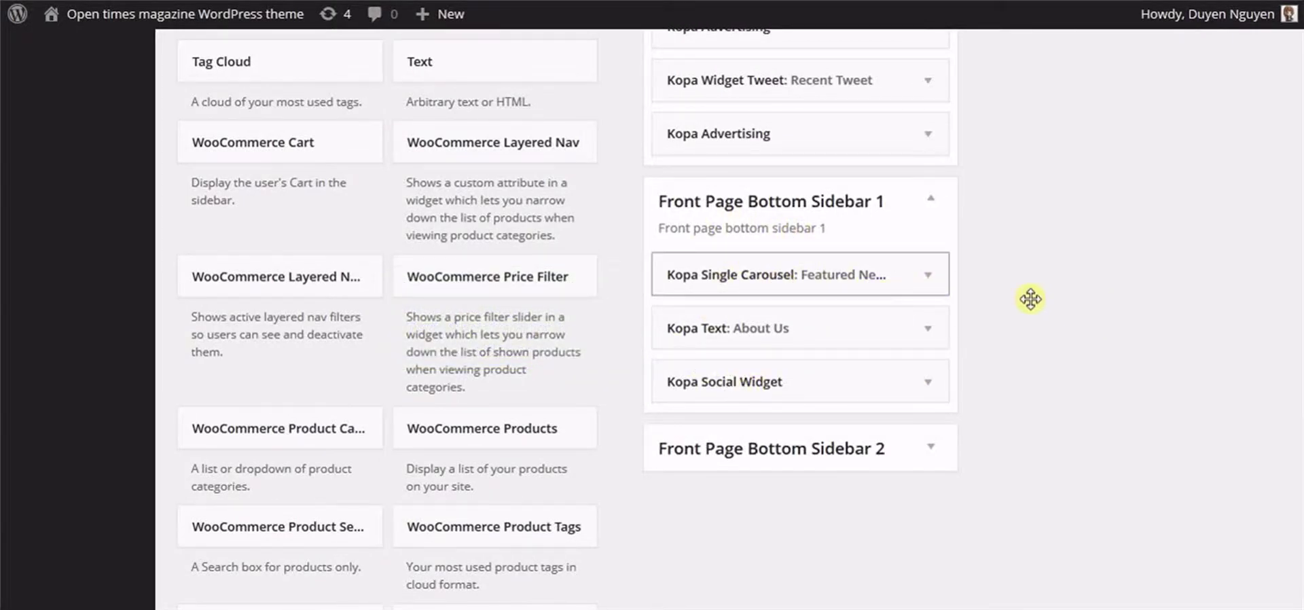
Step: Open the Featured News Kopa Single Carousel widget and set its categories and tags to None, keeping the relation Or
left_click(930, 276)
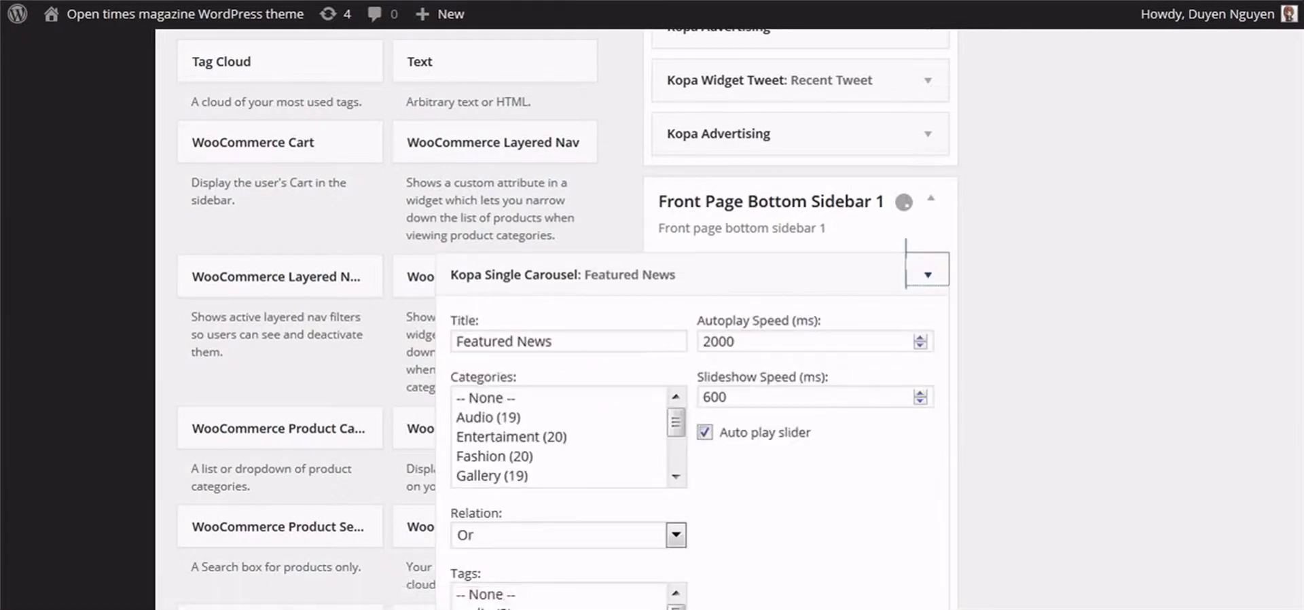
scroll(936, 285, "down", 1)
scroll(523, 194, "down", 3)
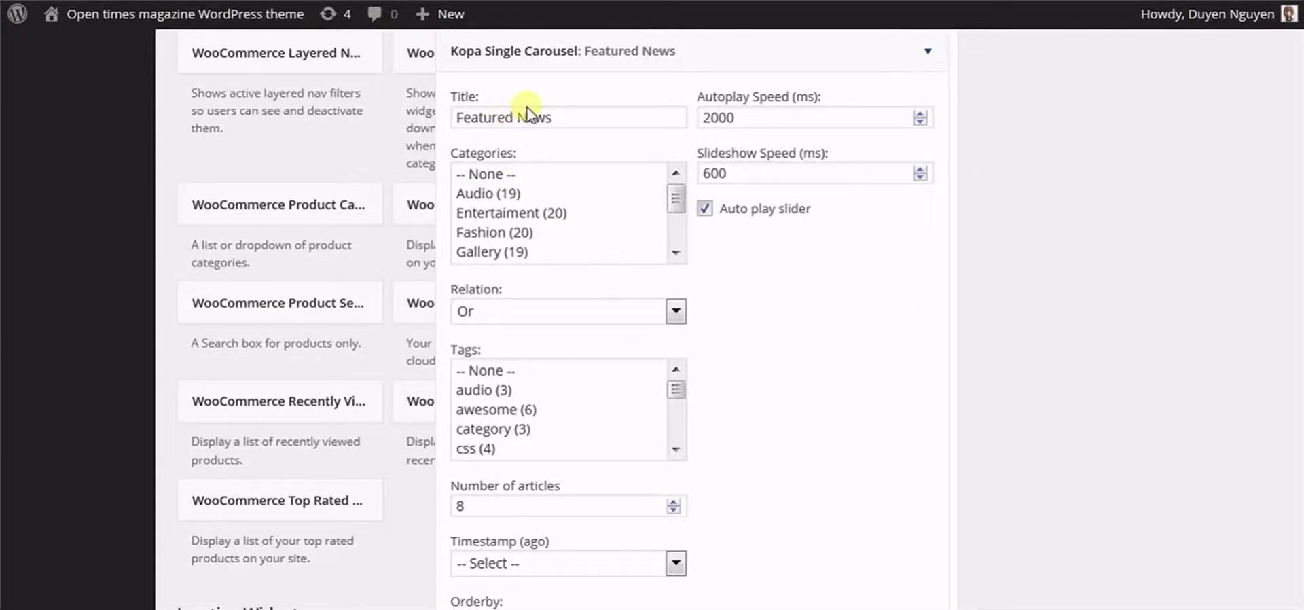
left_click(517, 174)
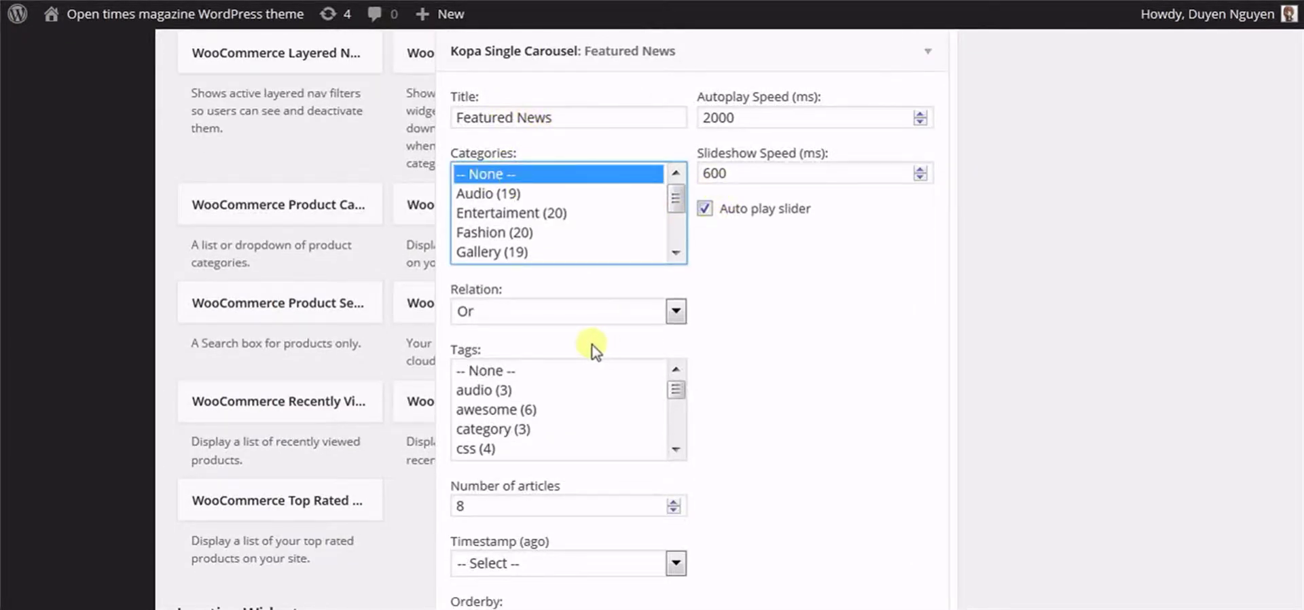
left_click(552, 312)
left_click(552, 314)
left_click(547, 390)
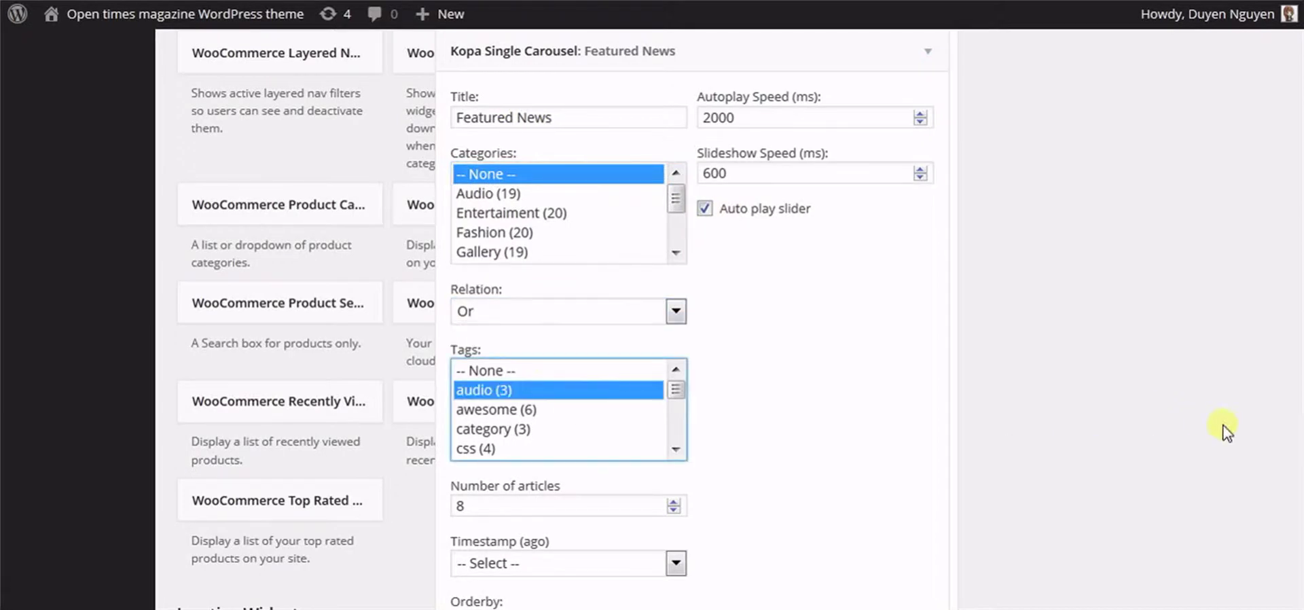
scroll(669, 288, "down", 3)
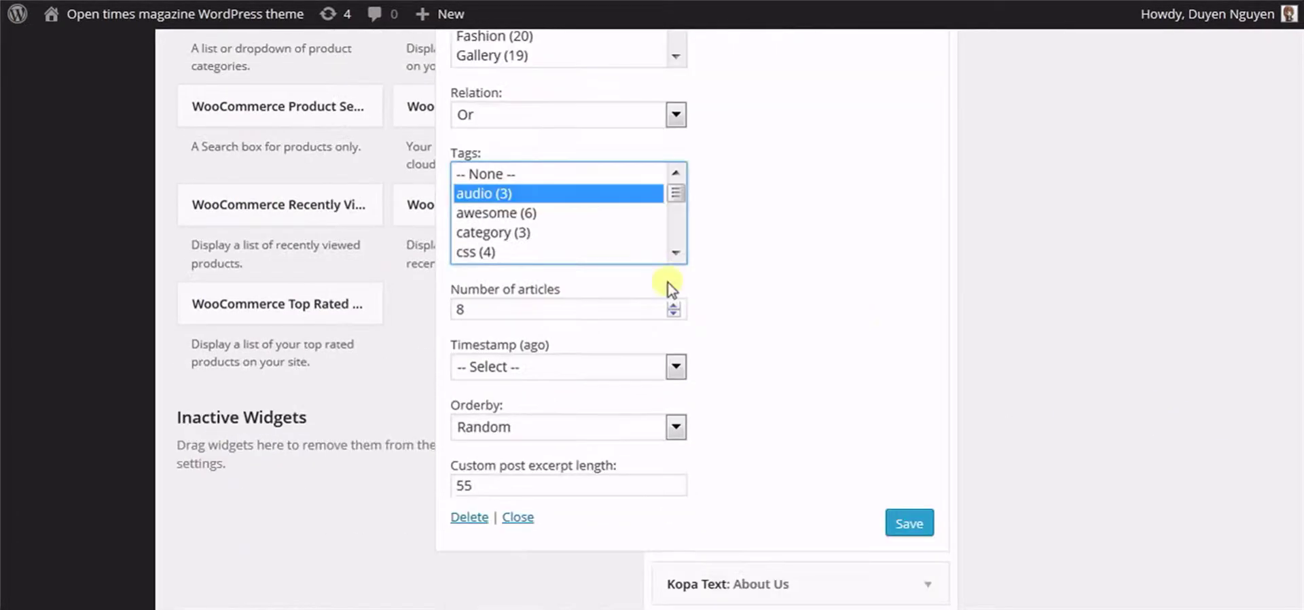
left_click(496, 176)
Step: Examine the carousel's number of articles, timestamp, order options and custom post excerpt length
left_click(552, 308)
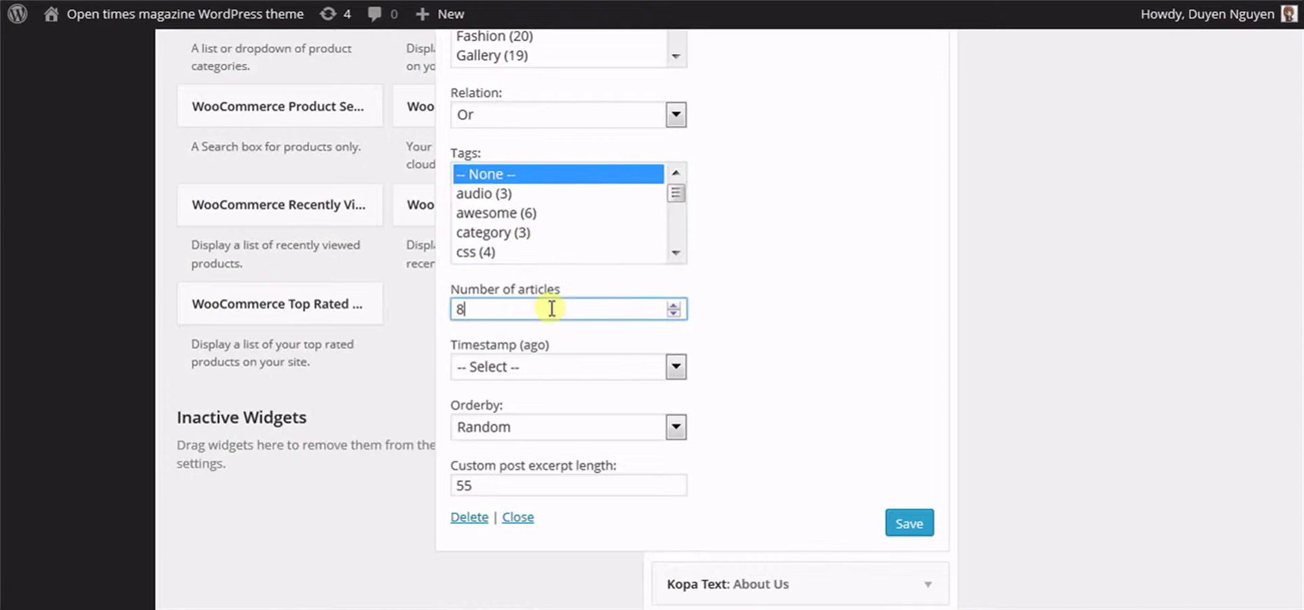
left_click(527, 370)
left_click(527, 370)
left_click(525, 430)
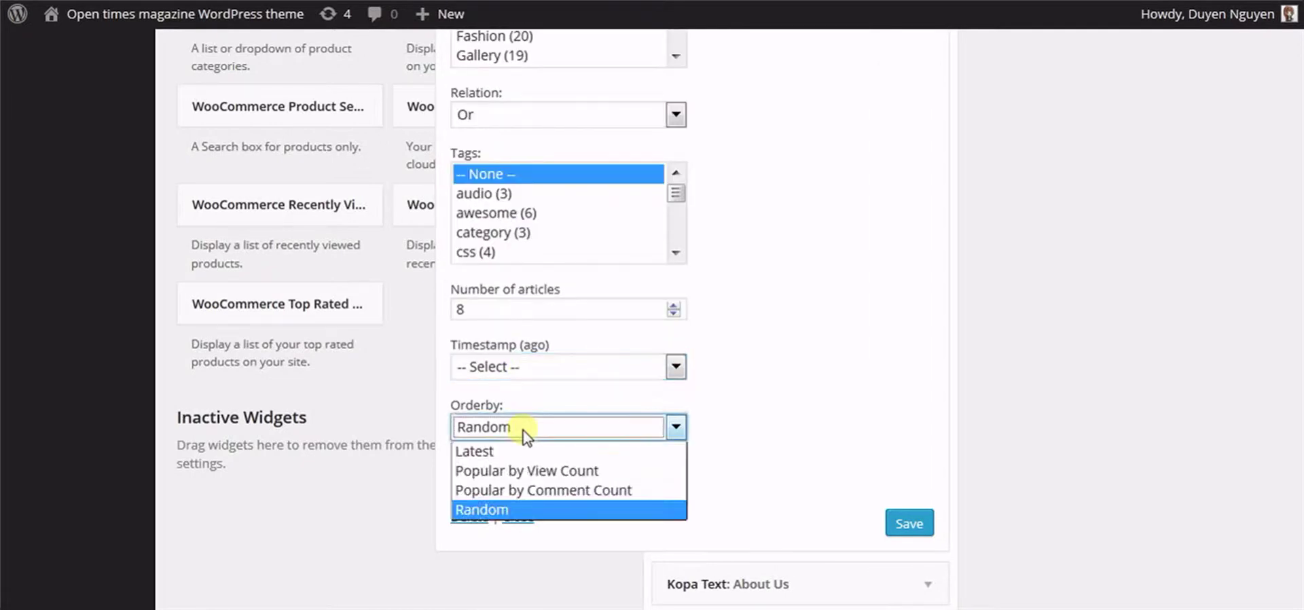
left_click(523, 434)
left_click(511, 488)
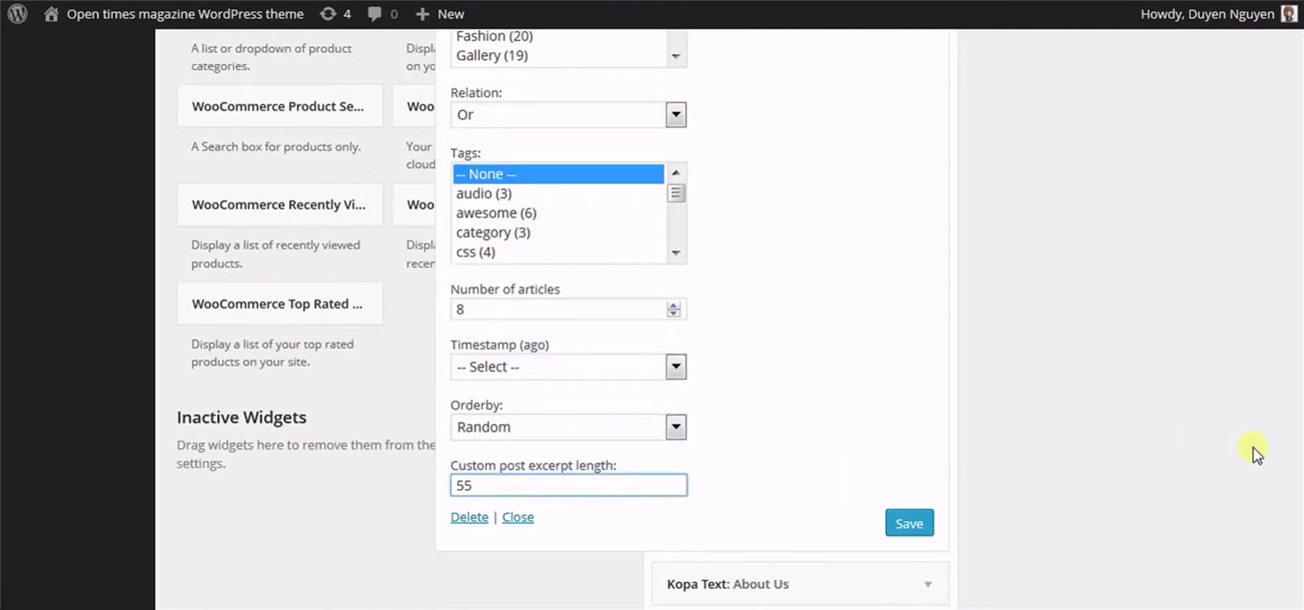
Step: Examine the carousel's autoplay speed, slideshow speed and auto play slider option
scroll(768, 306, "up", 5)
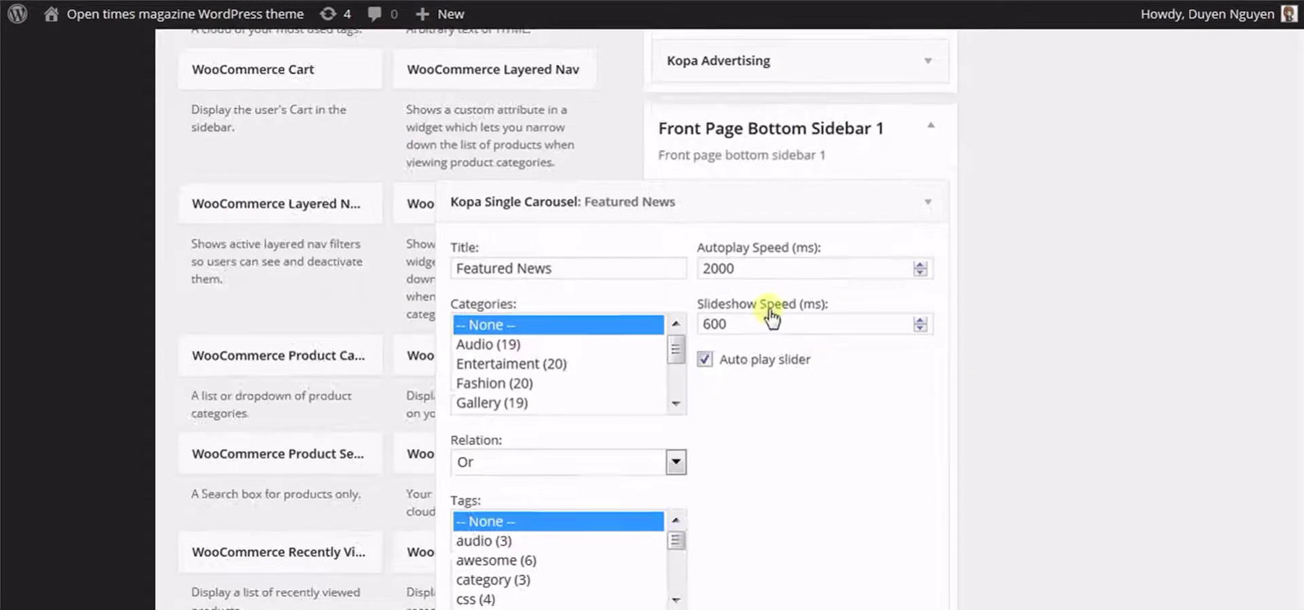
left_click(766, 268)
left_click(775, 326)
left_click(755, 362)
scroll(1299, 428, "down", 6)
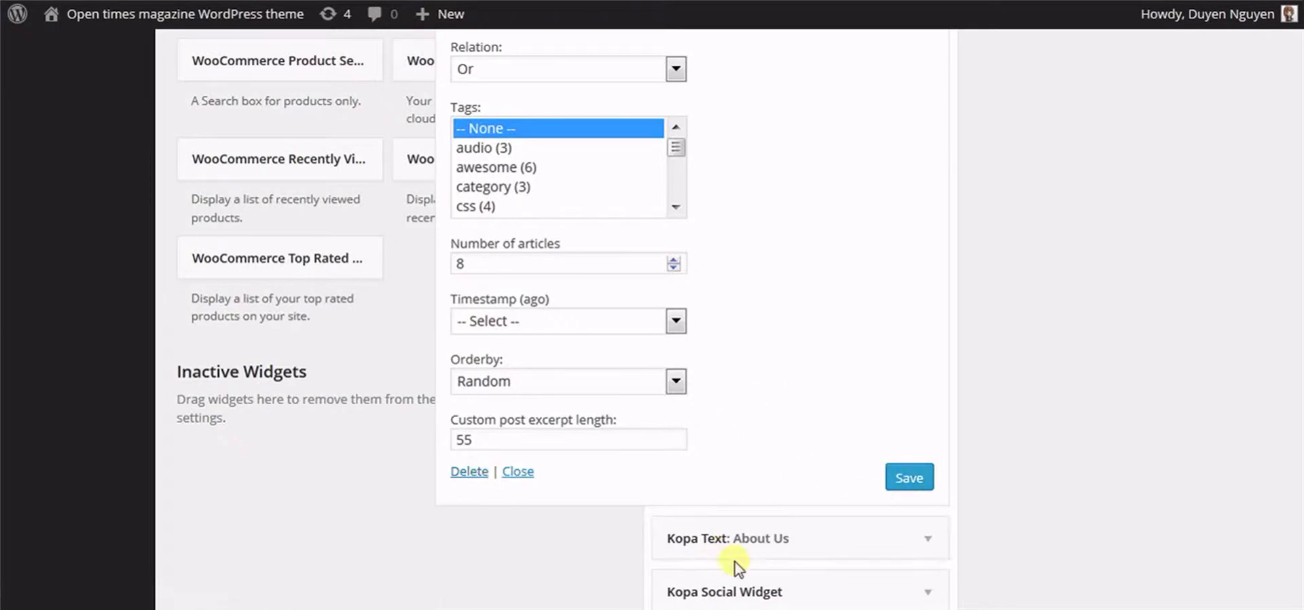
Step: Close the Featured News carousel widget, then review the About Us Kopa Text widget's title and content and save it
left_click(743, 538)
left_click(517, 471)
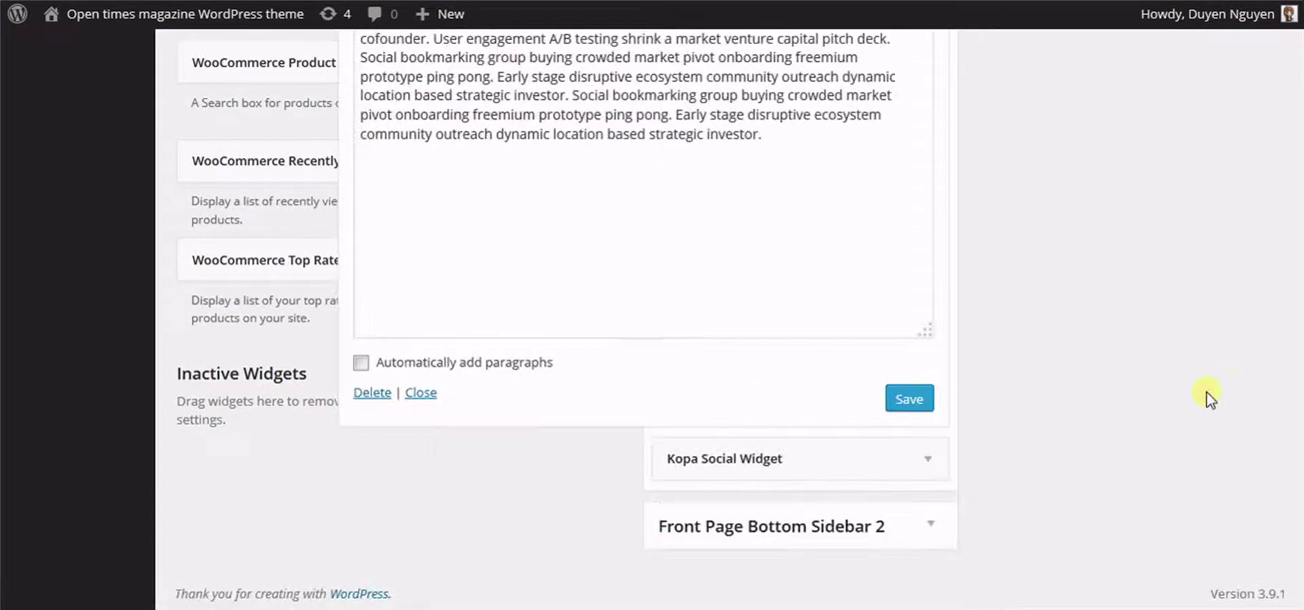
scroll(406, 196, "up", 2)
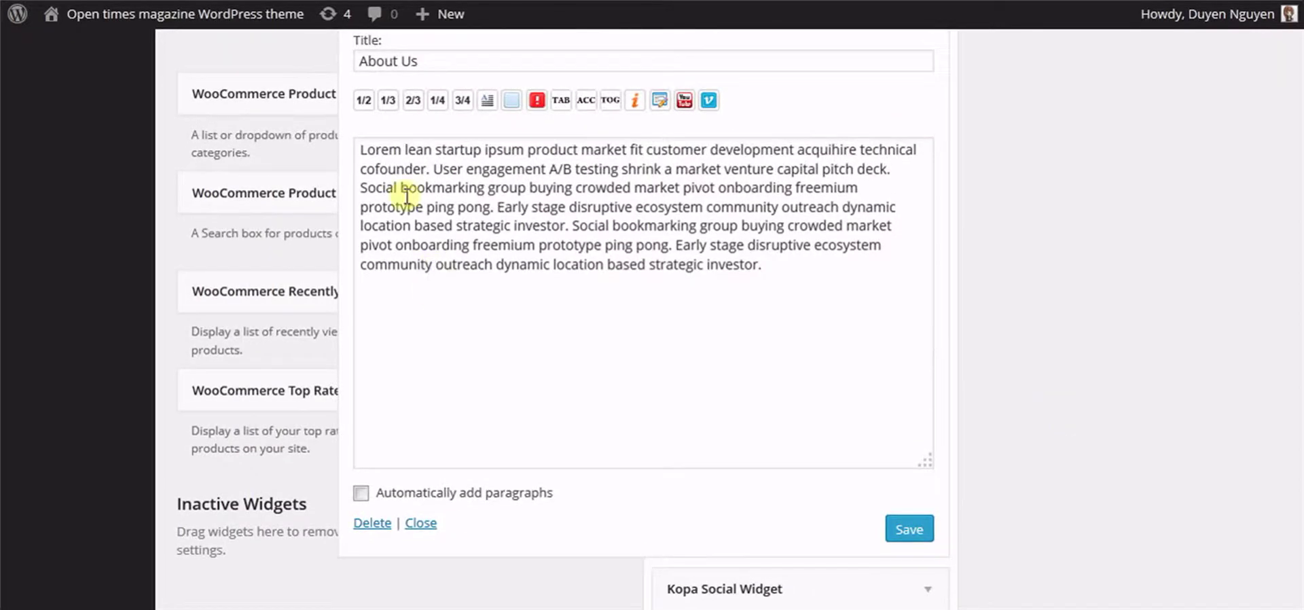
left_click_drag(389, 151, 822, 352)
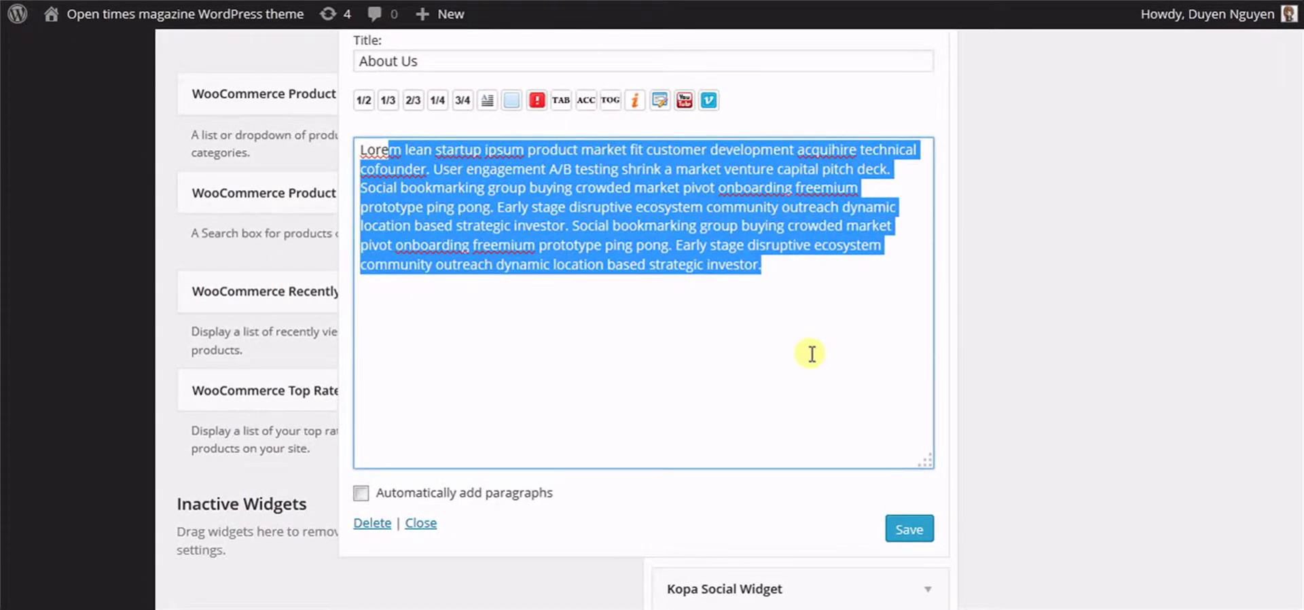
left_click(812, 353)
left_click(437, 61)
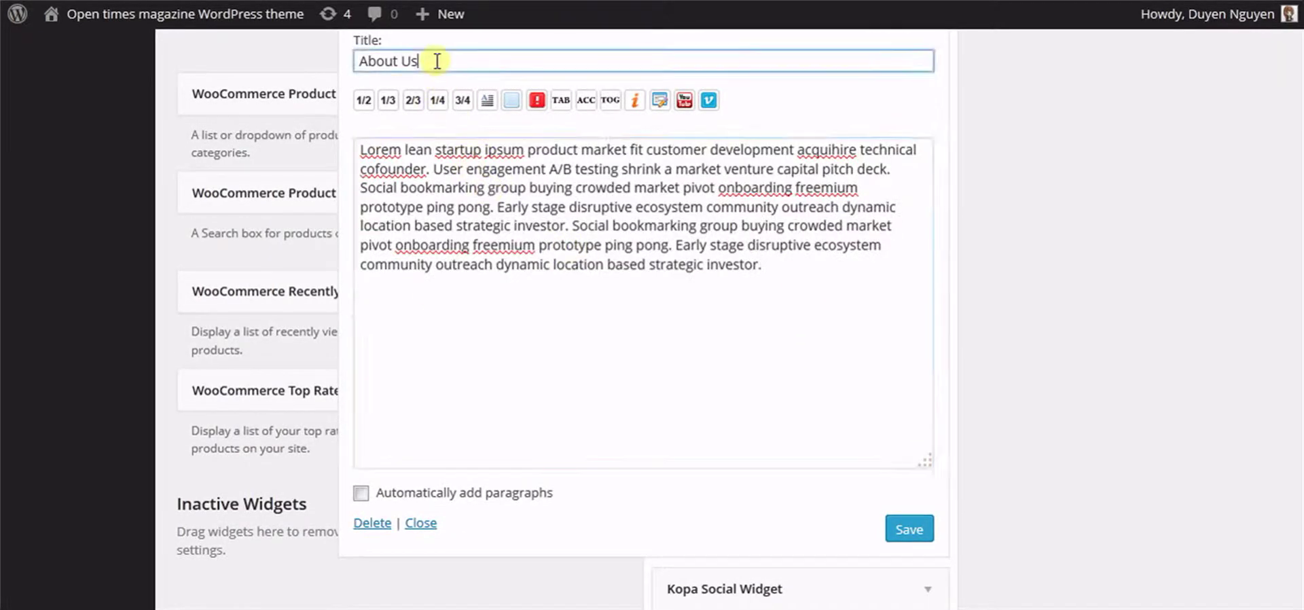
left_click(887, 530)
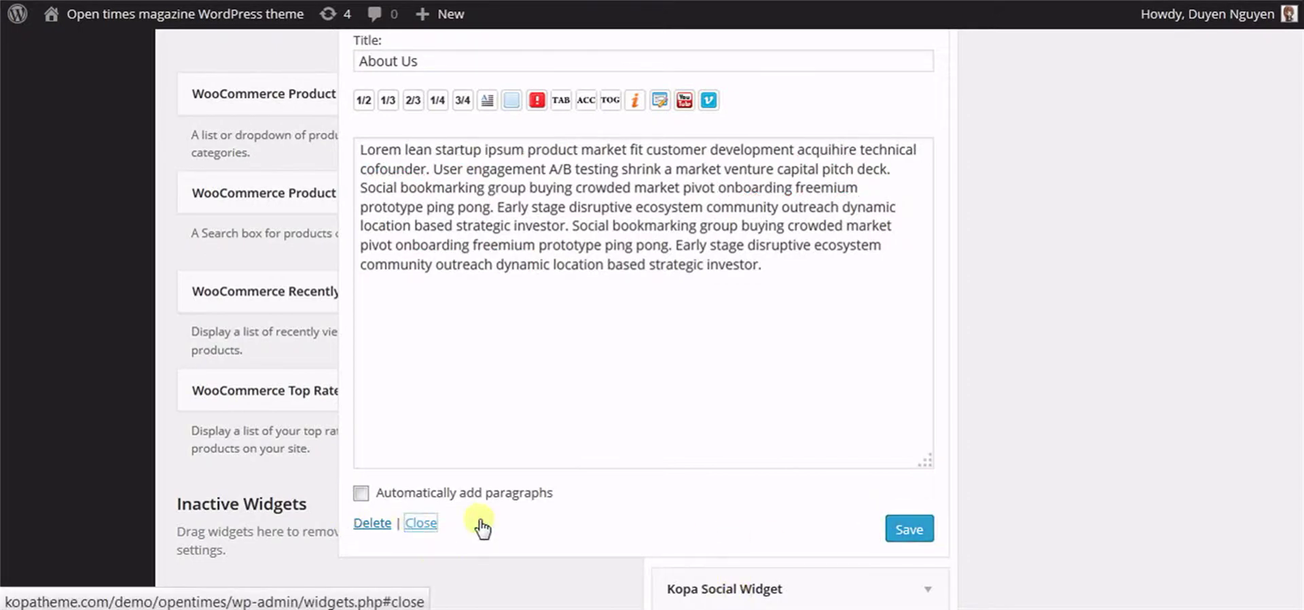
Step: Close the About Us text widget, then open the Kopa Social Widget and save it with an empty title
left_click(414, 523)
scroll(748, 168, "up", 1)
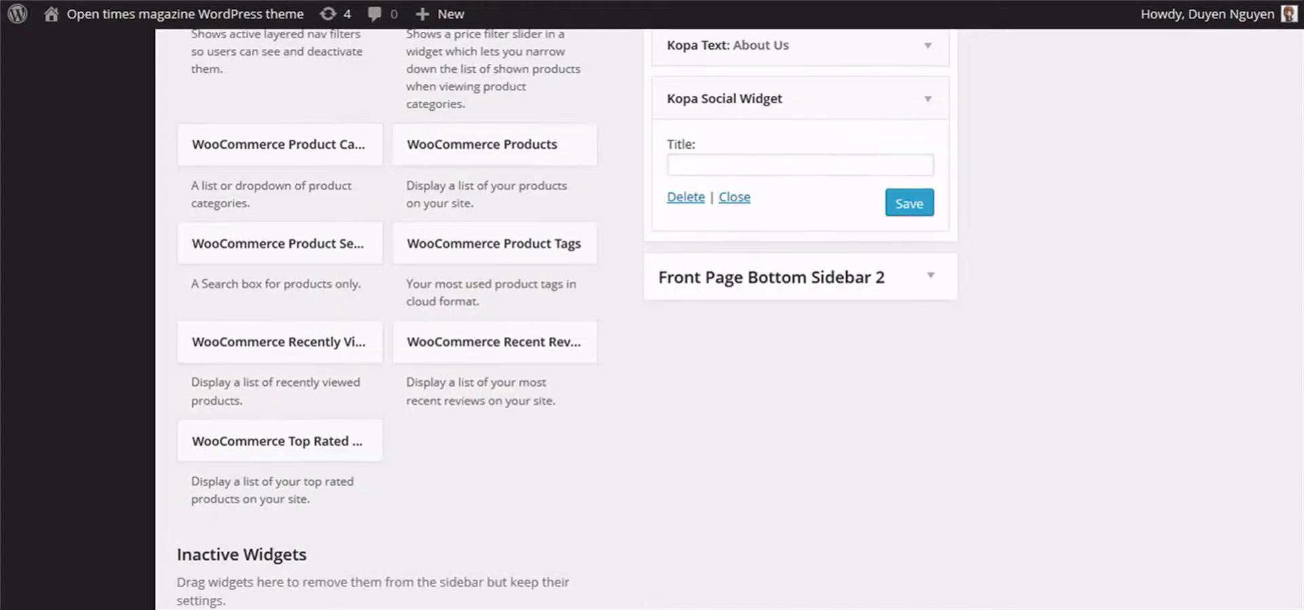
left_click(910, 221)
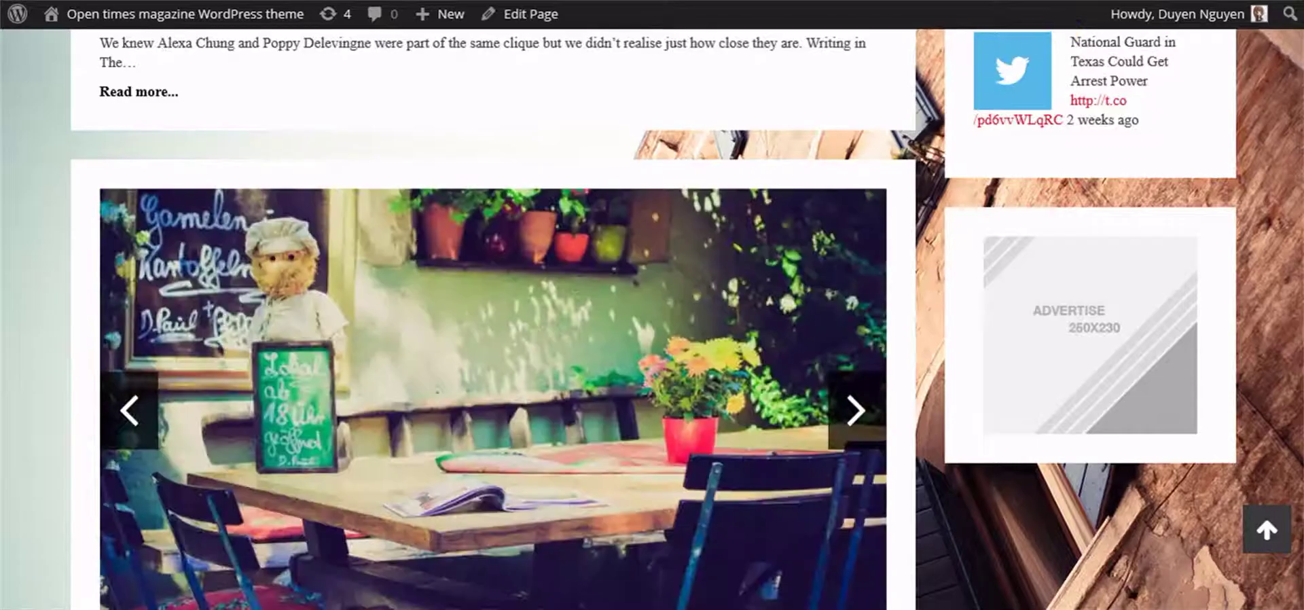
Step: View the Featured News carousel and About Us text at the bottom of the front page, advancing the carousel one slide
scroll(653, 319, "down", 15)
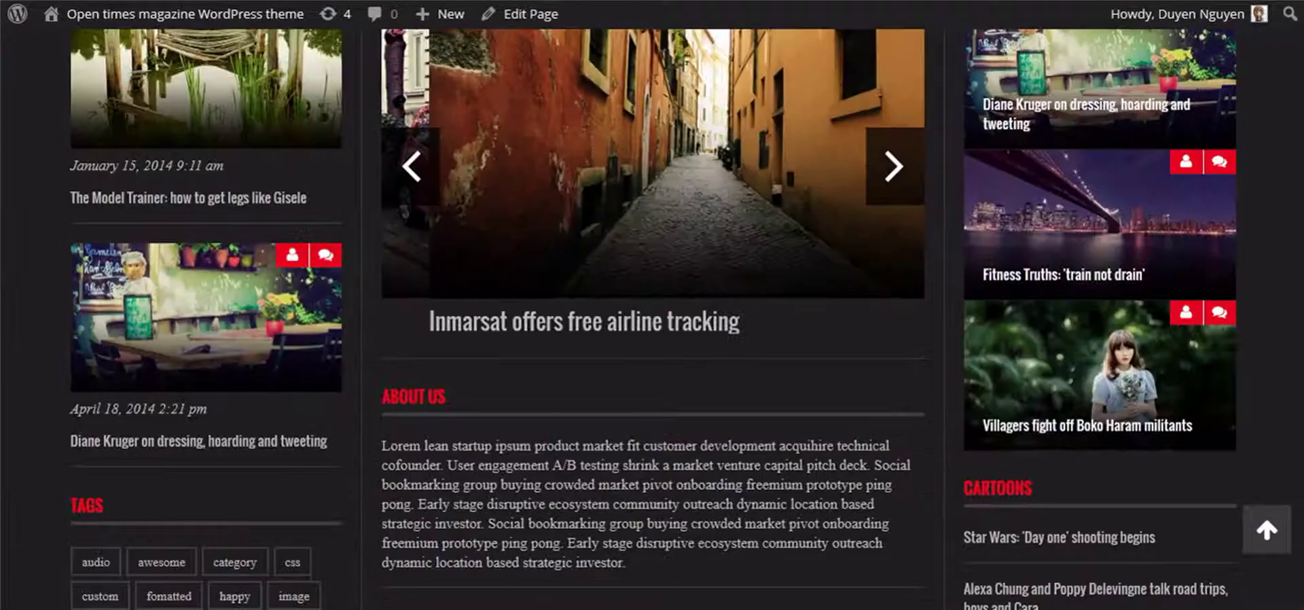
scroll(652, 320, "up", 3)
scroll(652, 320, "up", 3)
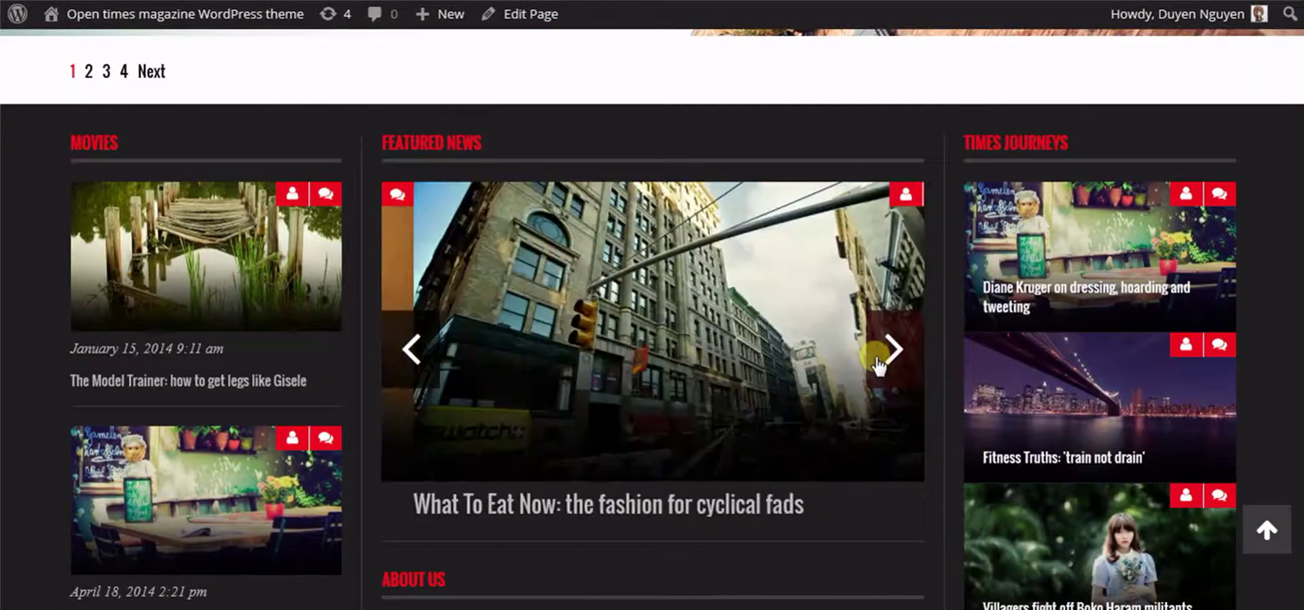
left_click(903, 358)
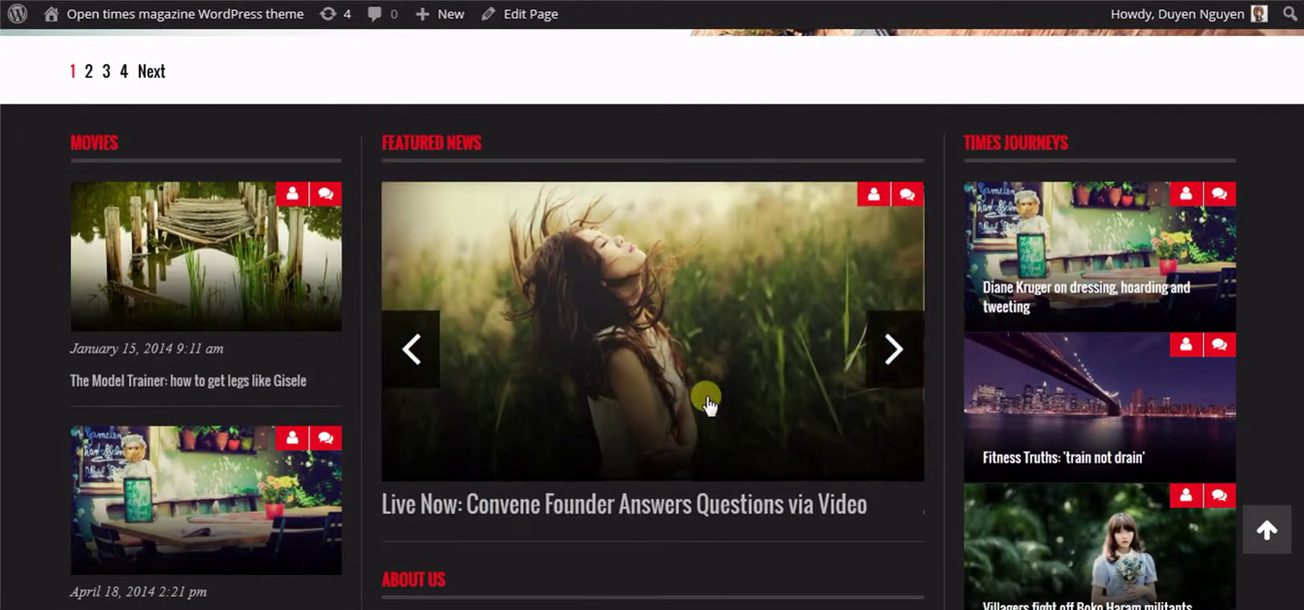
Step: Browse several slides of the front page's Featured News carousel, then view the widgets below it
left_click(894, 357)
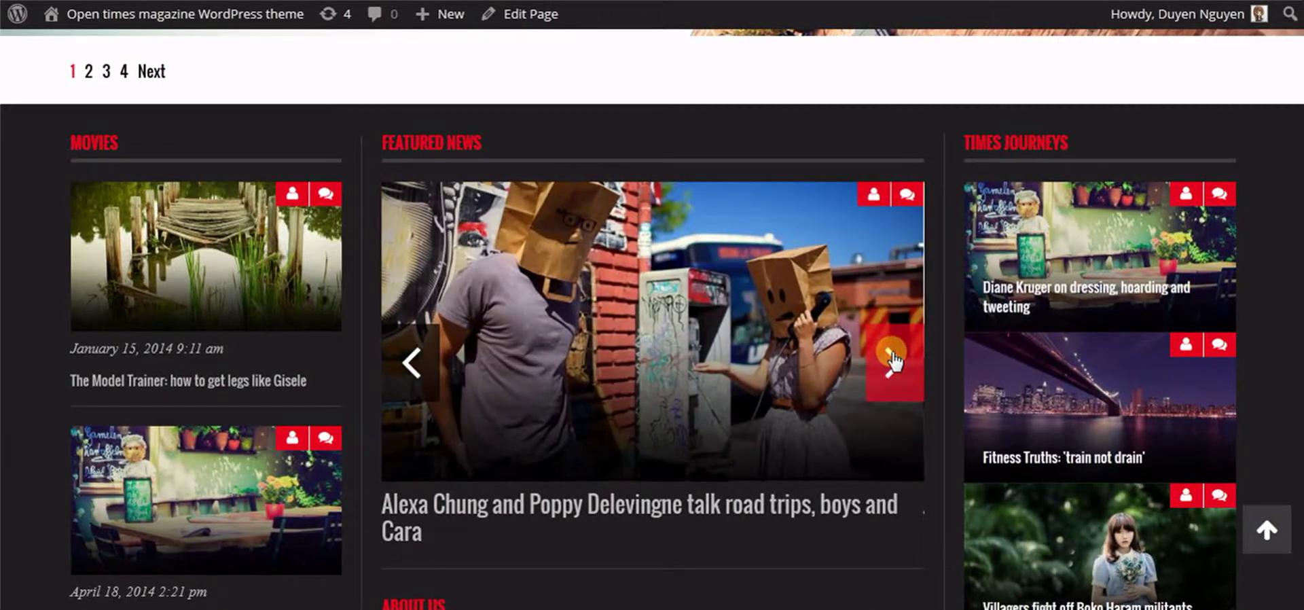
left_click(894, 358)
left_click(894, 358)
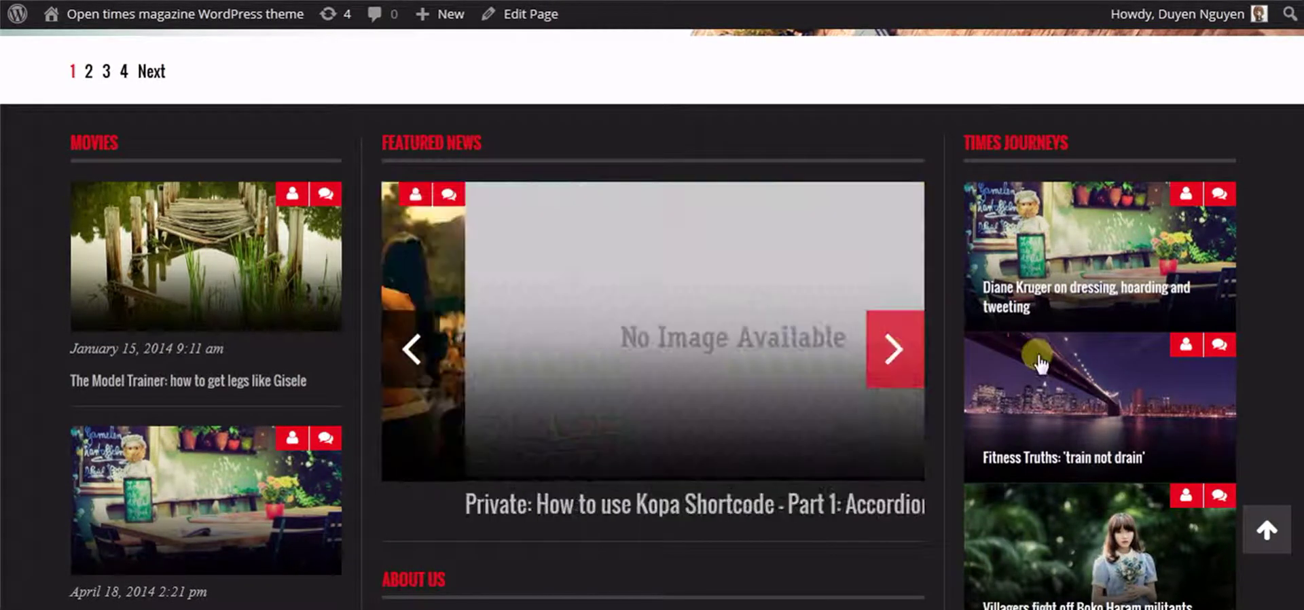
scroll(542, 415, "down", 5)
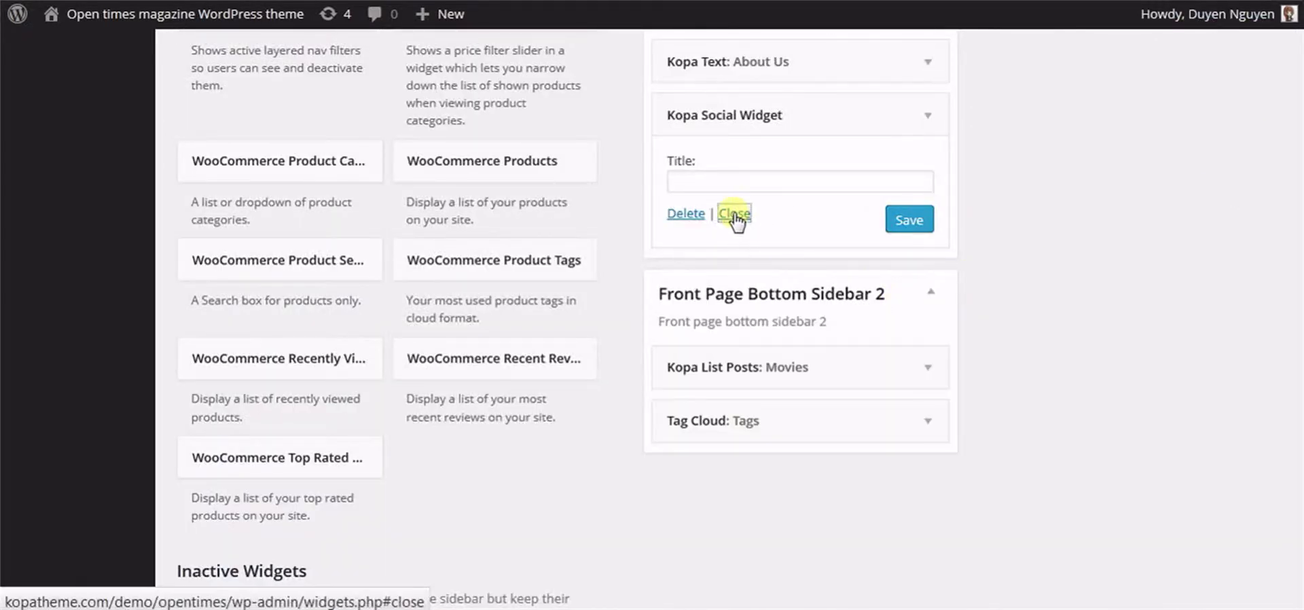
Step: Close the Kopa Social Widget and, in Front Page Bottom Sidebar 2's Movies list posts widget, select category Video, relation Or and tags None
left_click(733, 214)
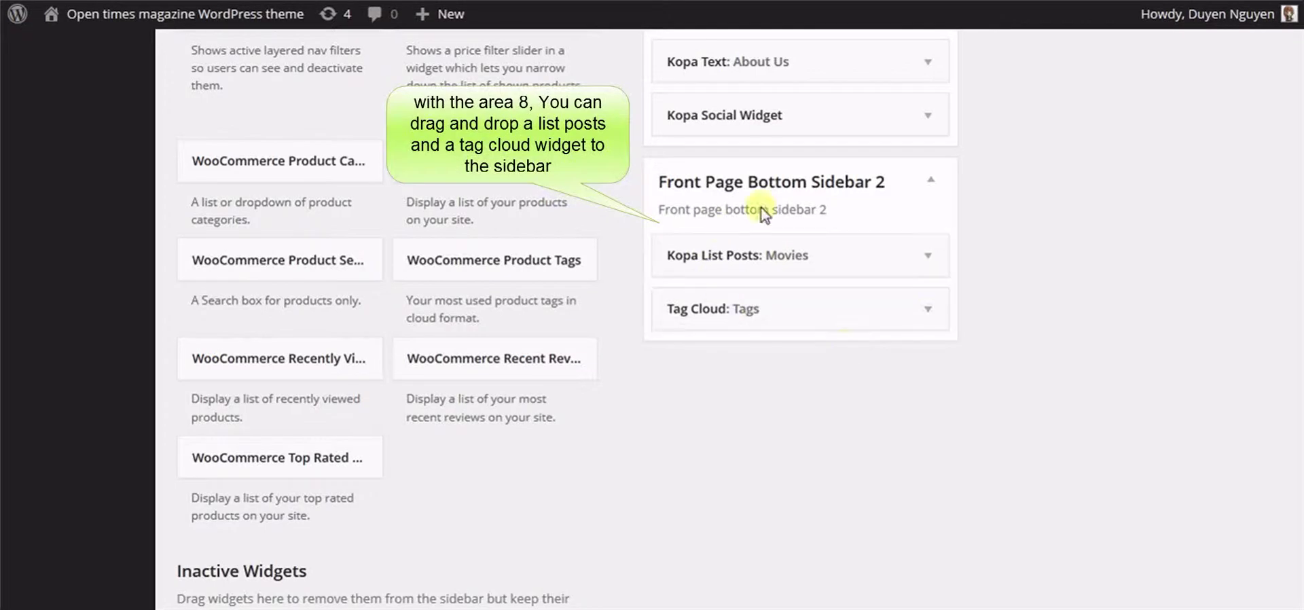
left_click(926, 255)
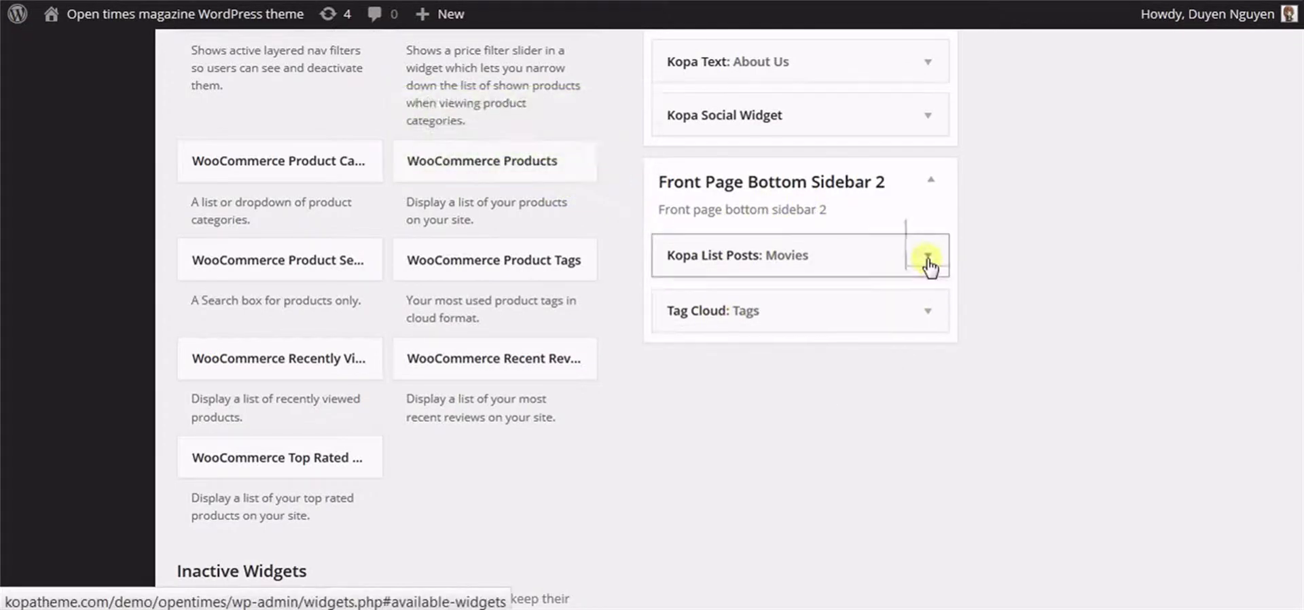
scroll(652, 319, "down", 3)
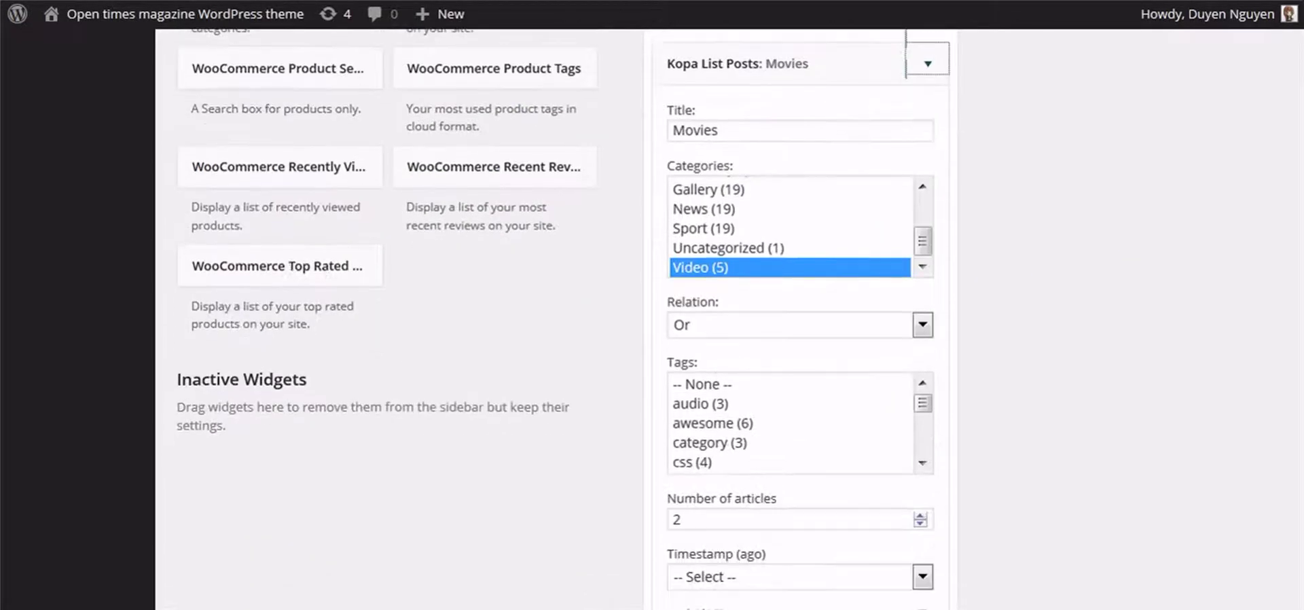
left_click(703, 130)
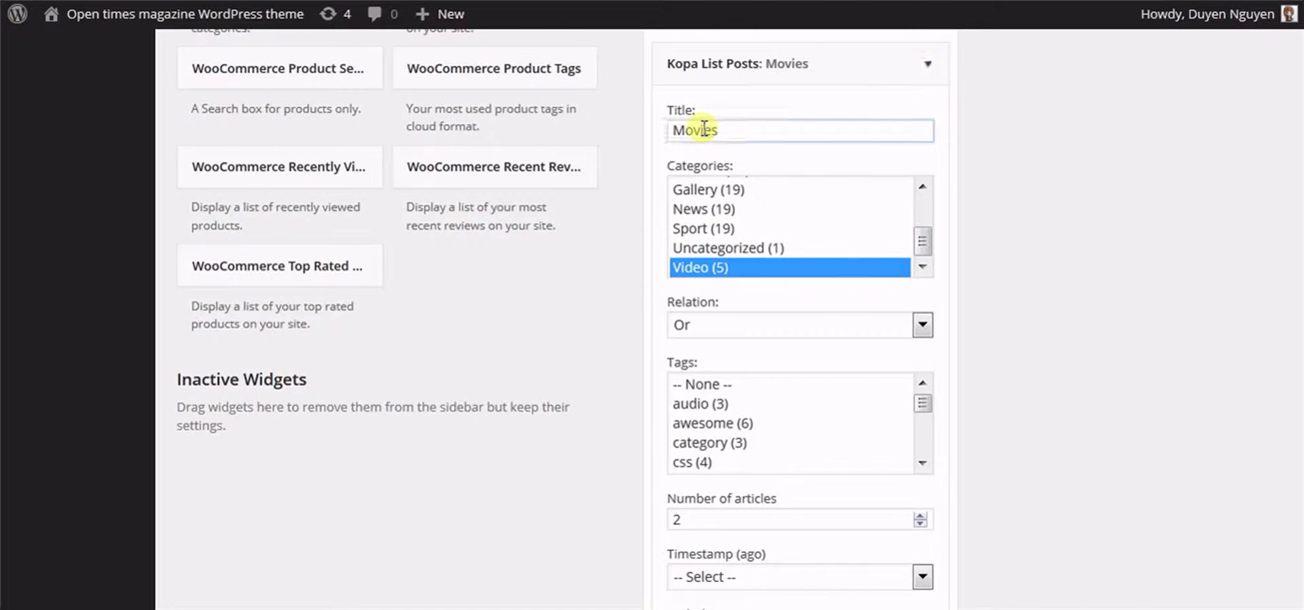
left_click(741, 269)
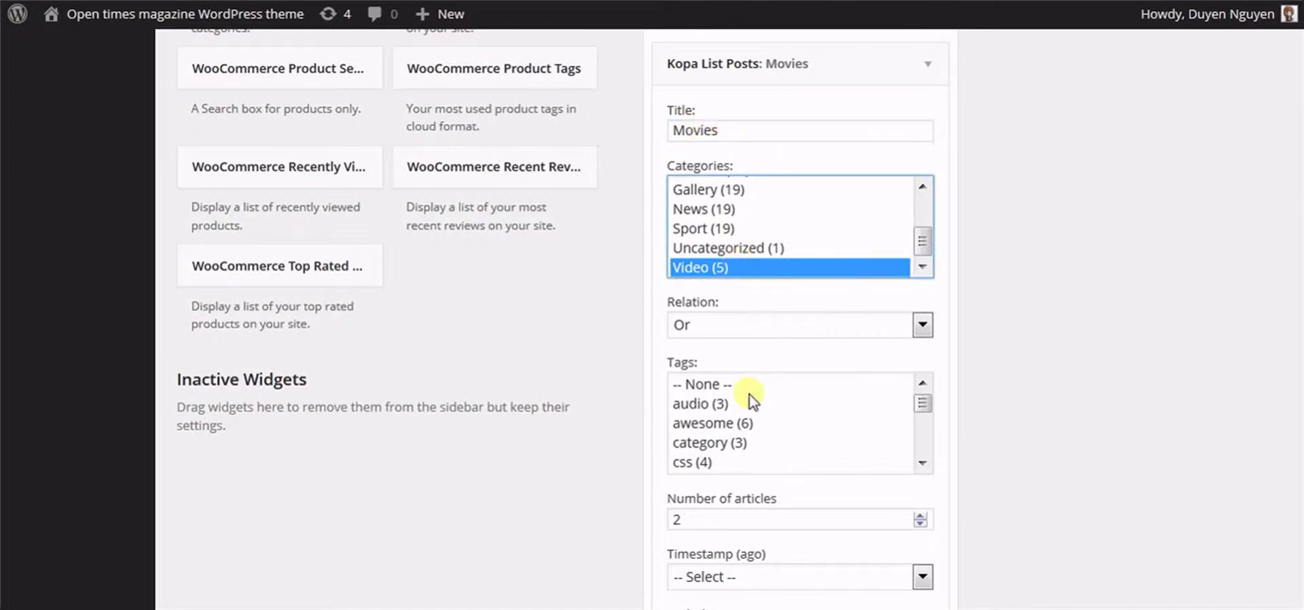
left_click(795, 324)
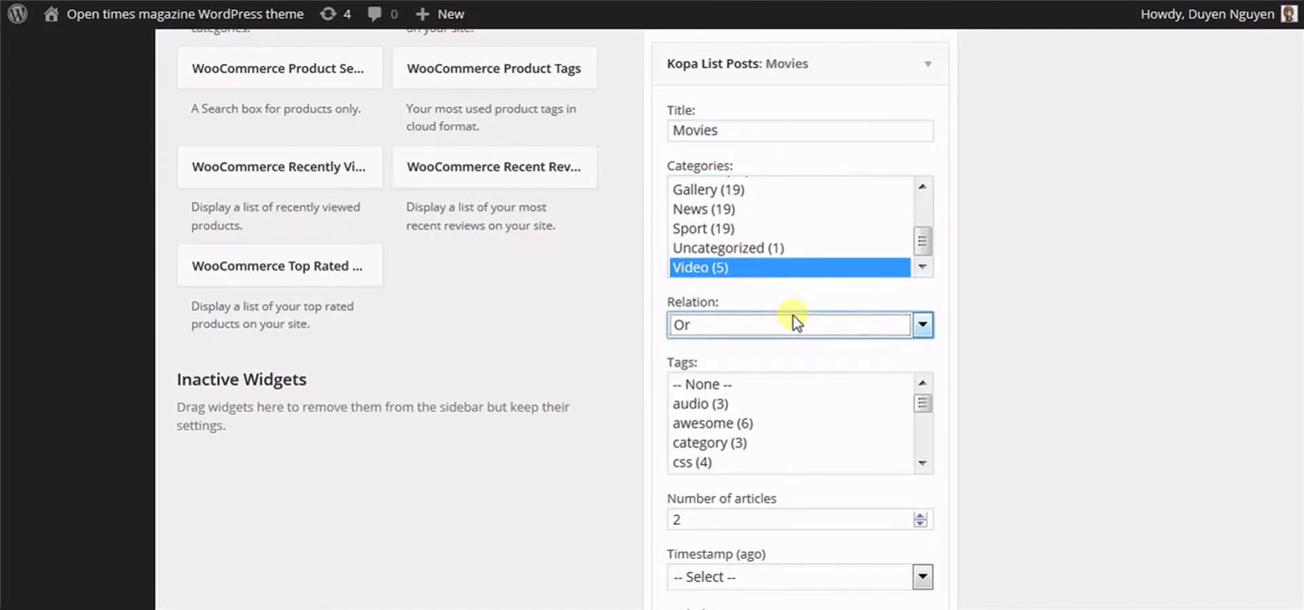
left_click(790, 384)
scroll(726, 238, "down", 5)
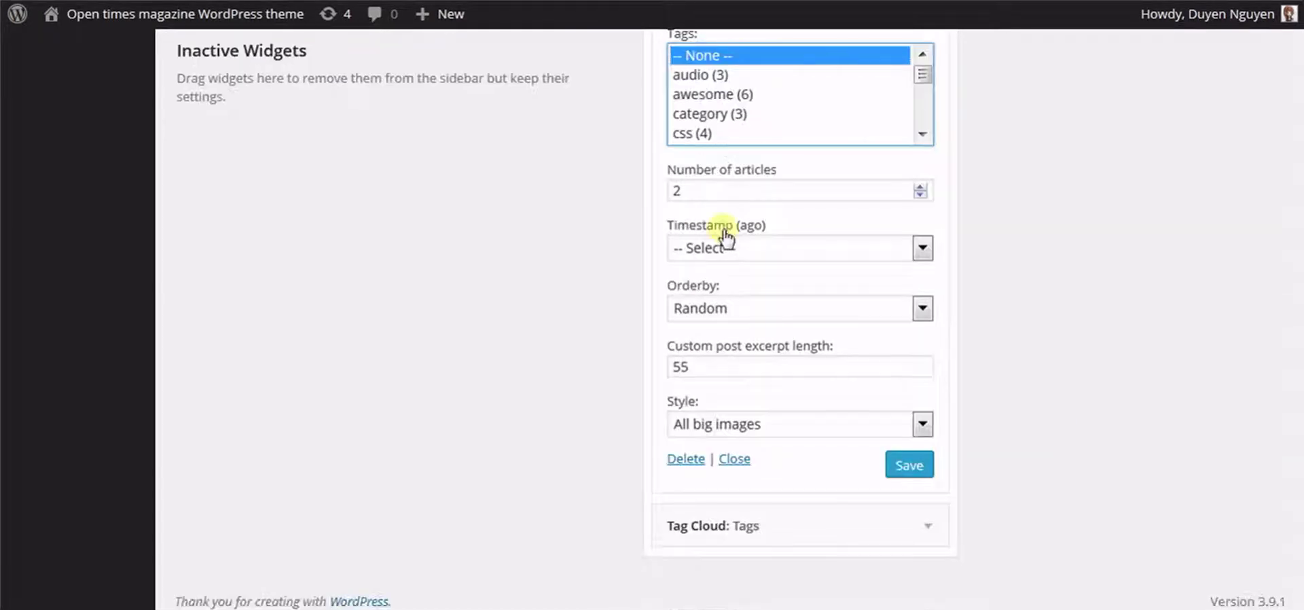
Step: Keep the Movies widget at 2 articles, no timestamp, Random order and excerpt length 55, choose the All big images style and save
left_click(710, 190)
left_click(772, 251)
left_click(775, 253)
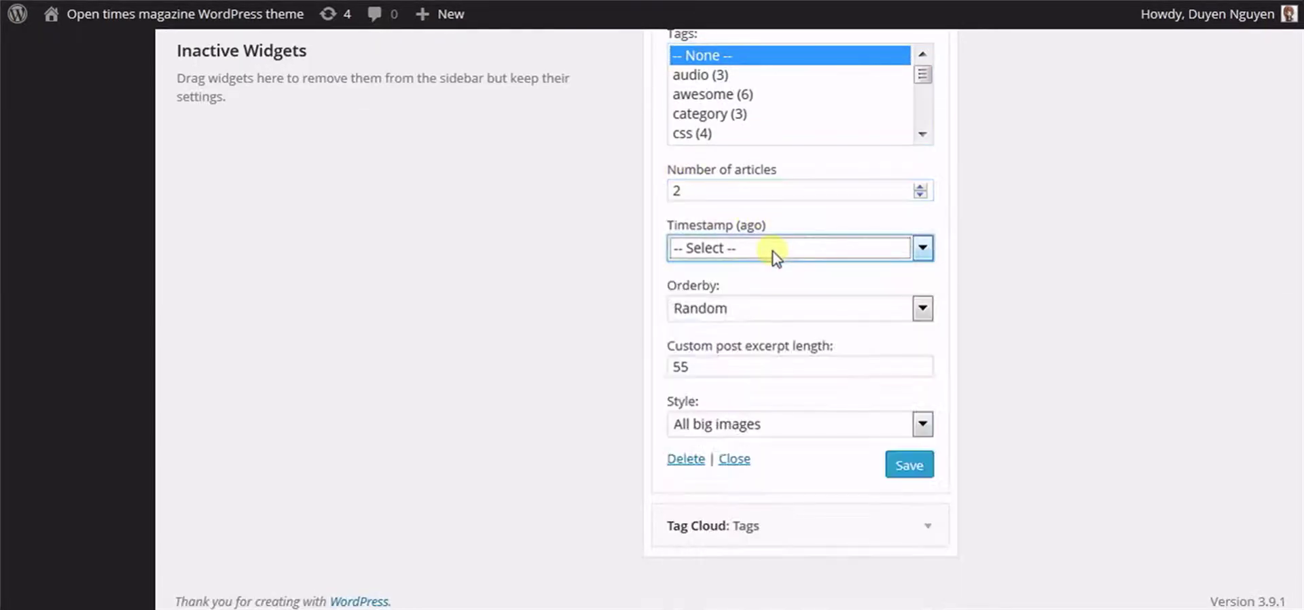
left_click(768, 310)
left_click(767, 309)
key("Tab")
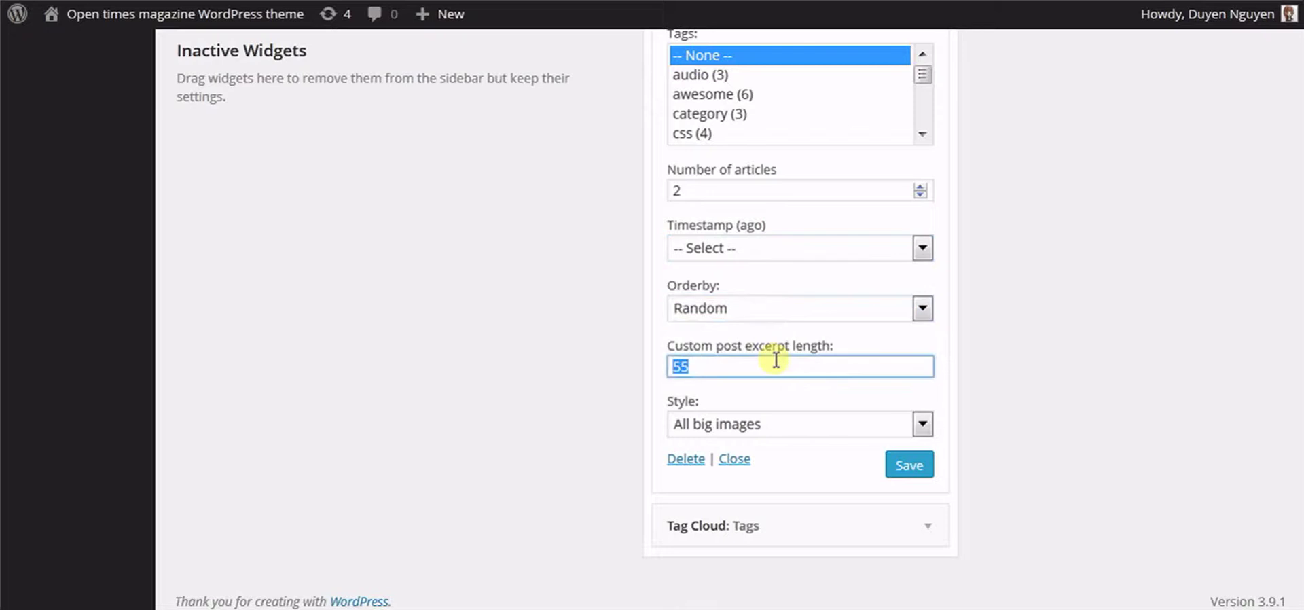
left_click(778, 422)
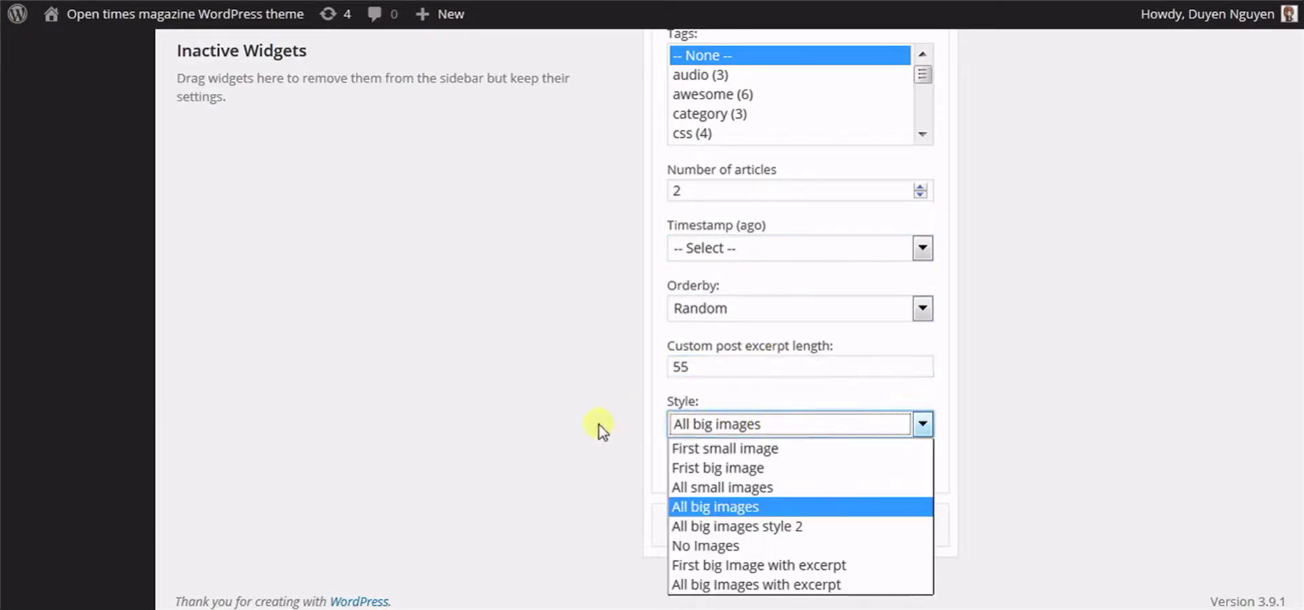
left_click(716, 510)
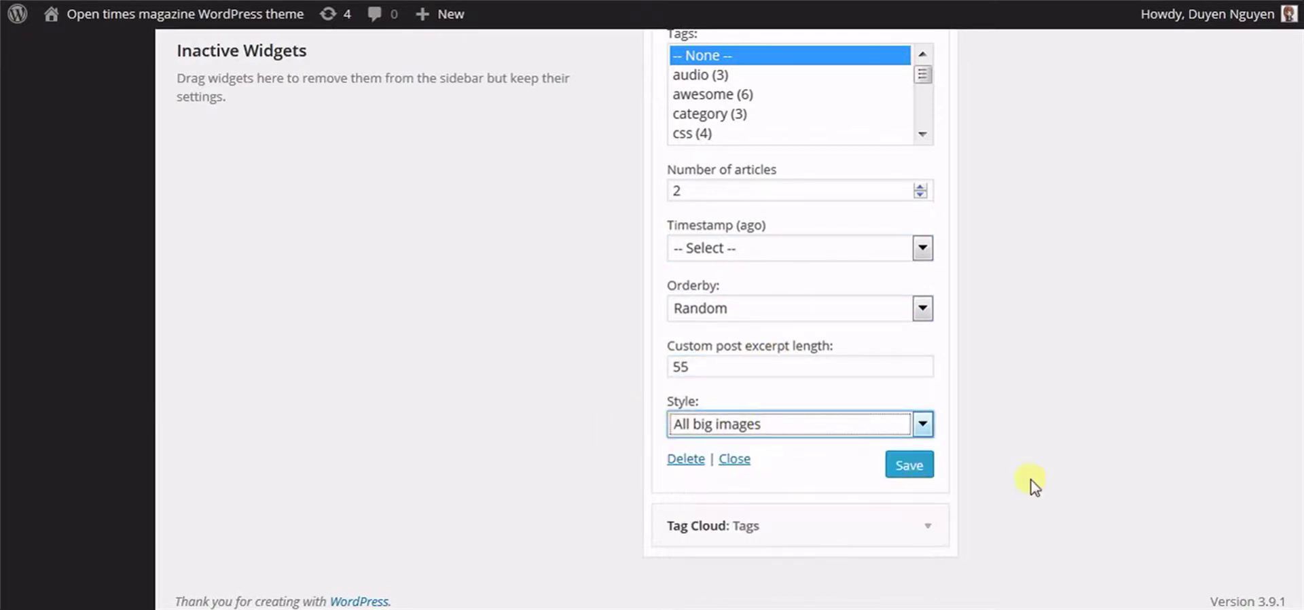
left_click(917, 466)
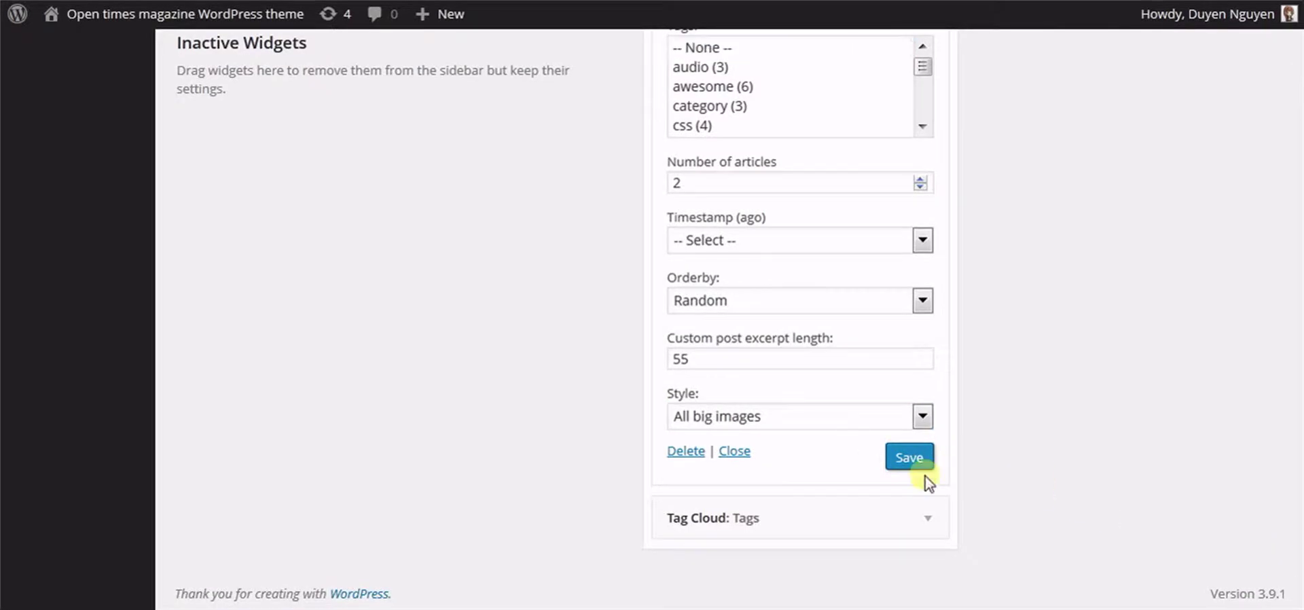
Step: Close the Movies widget, then set the Tag Cloud widget's taxonomy to Tags with the title Tags, save it and close it
left_click(877, 522)
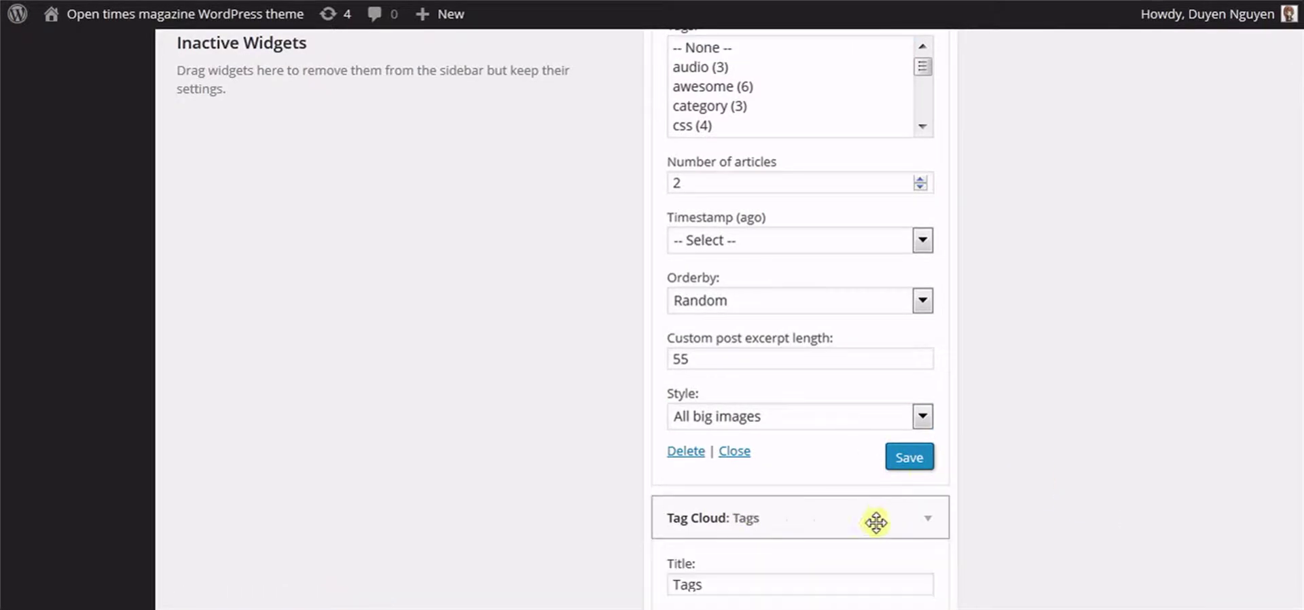
left_click(740, 451)
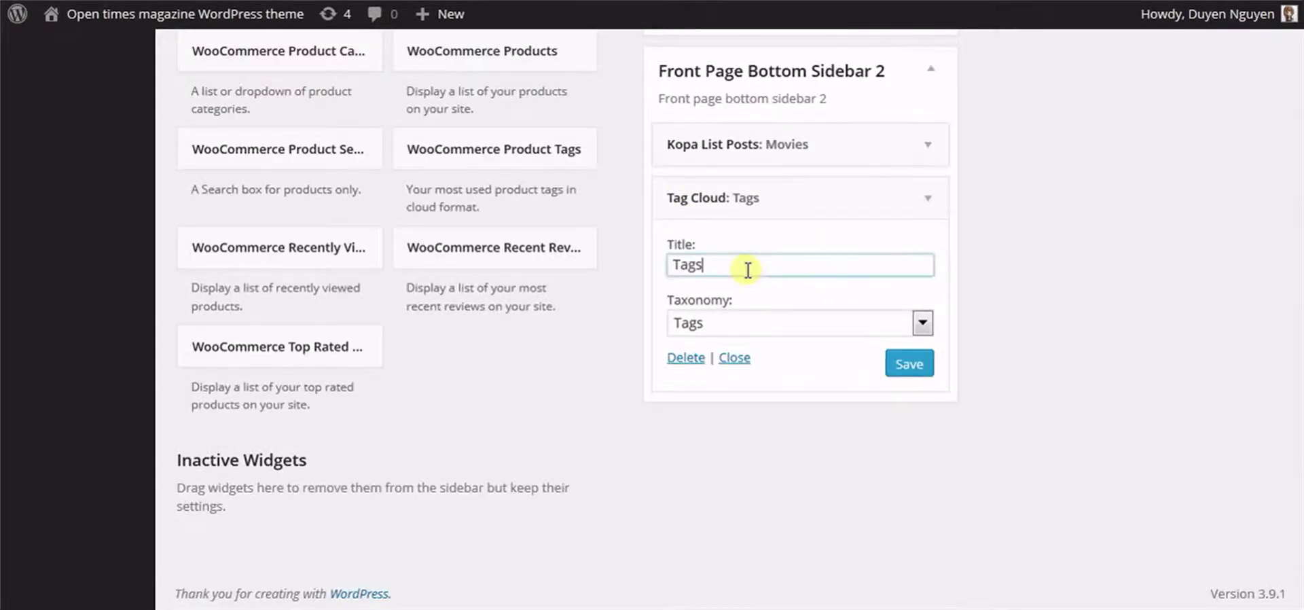
left_click_drag(748, 271, 510, 299)
left_click(715, 325)
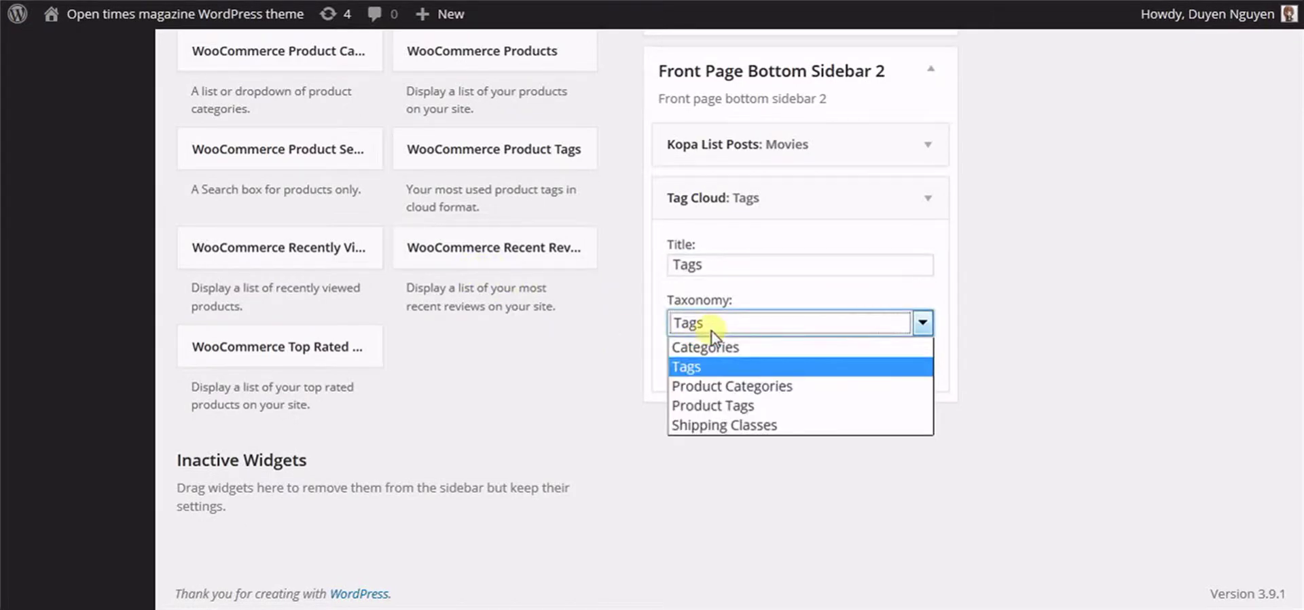
left_click(747, 367)
left_click(916, 375)
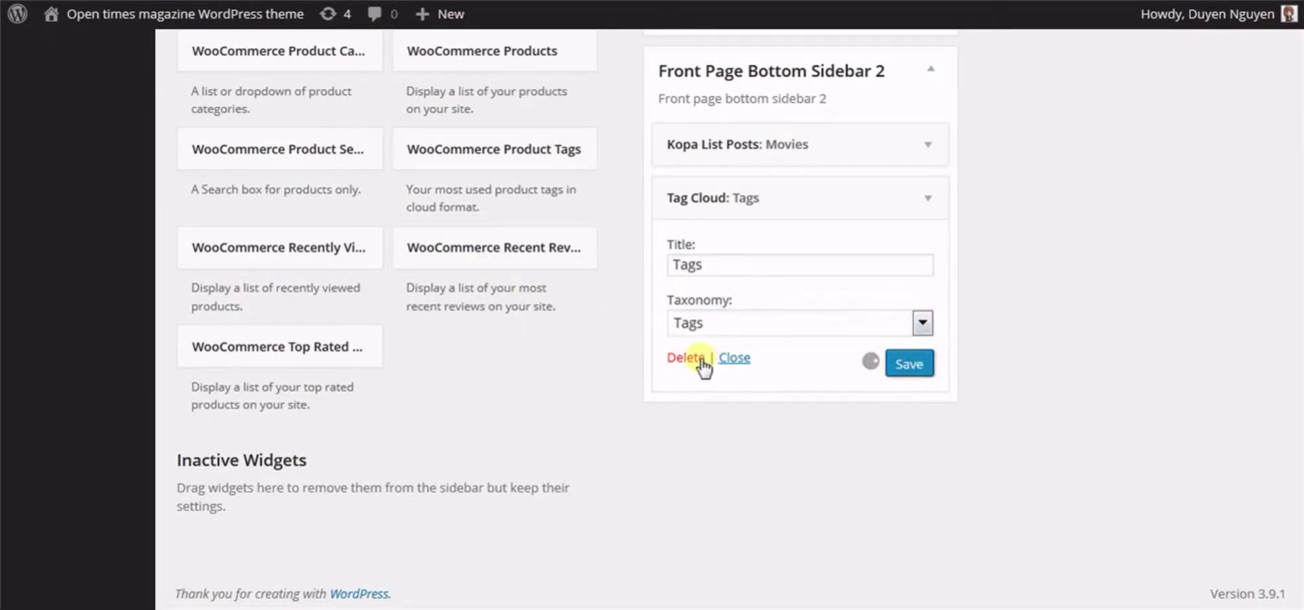
left_click(741, 360)
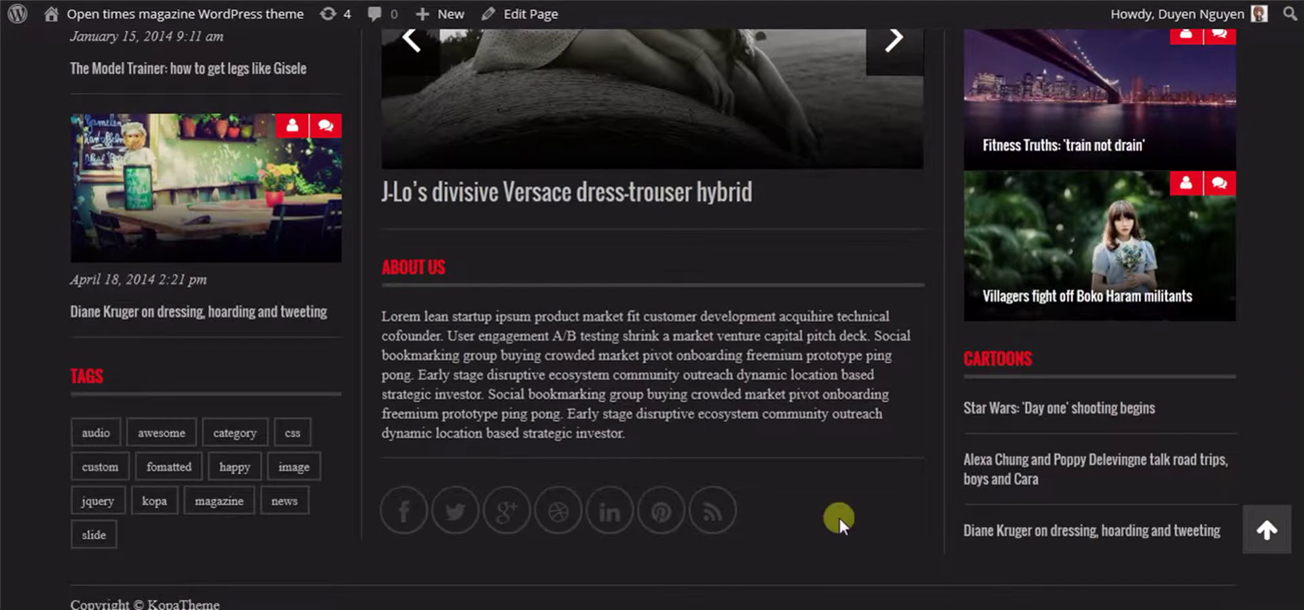
Step: View the Movies list and Tags cloud in the front page's bottom area on the site
scroll(840, 523, "up", 2)
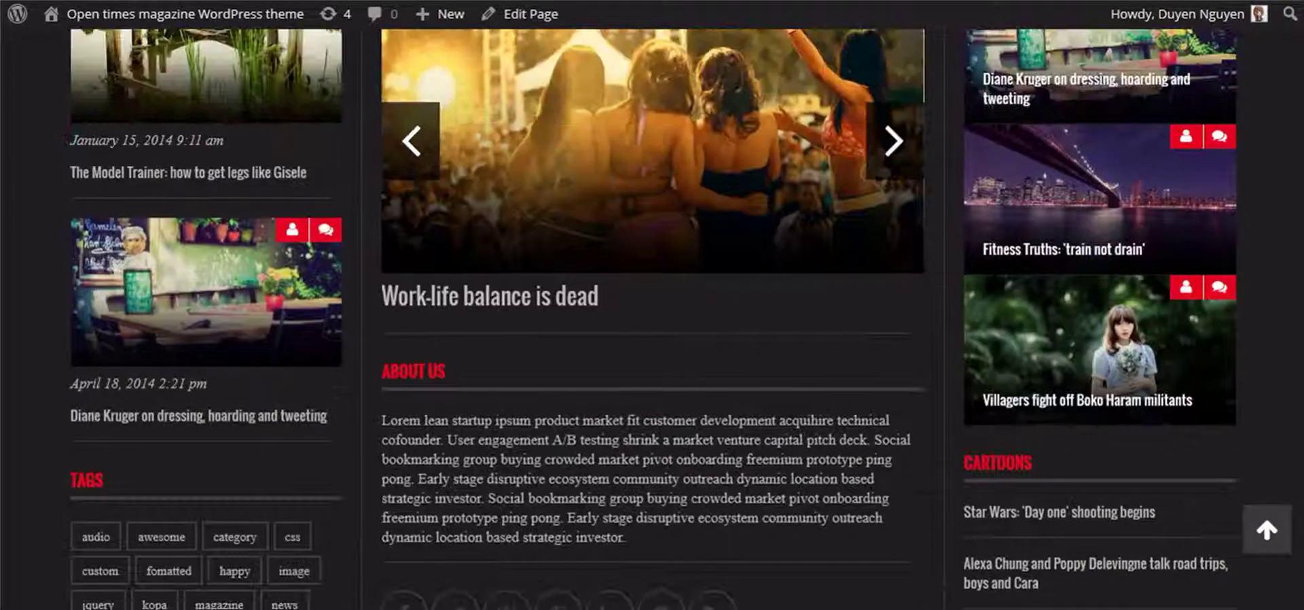
scroll(196, 244, "up", 4)
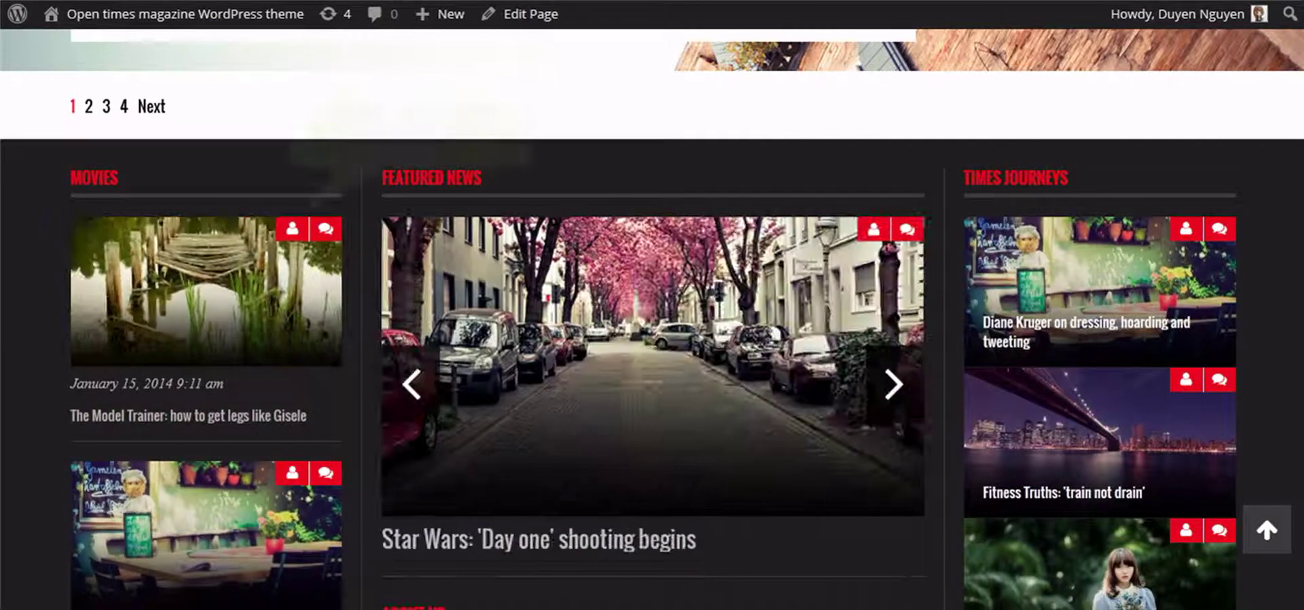
scroll(462, 448, "down", 6)
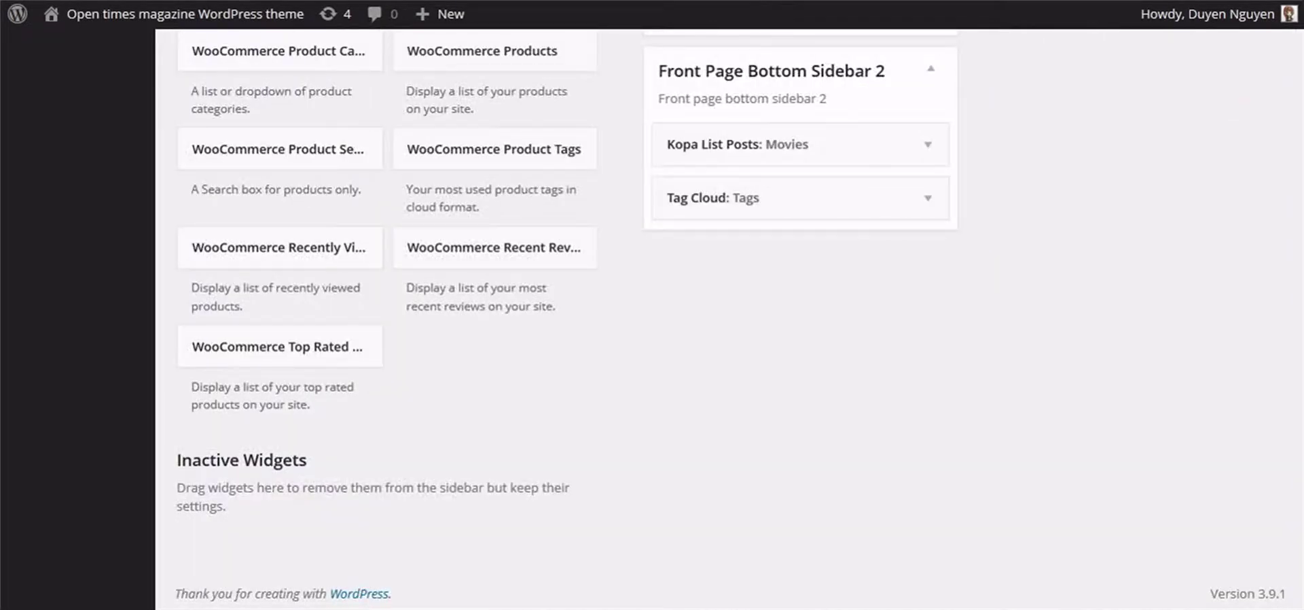
Step: Expand Front Page Bottom Sidebar 3 and collapse Front Page Top Sidebar on the Widgets page
scroll(1265, 139, "up", 15)
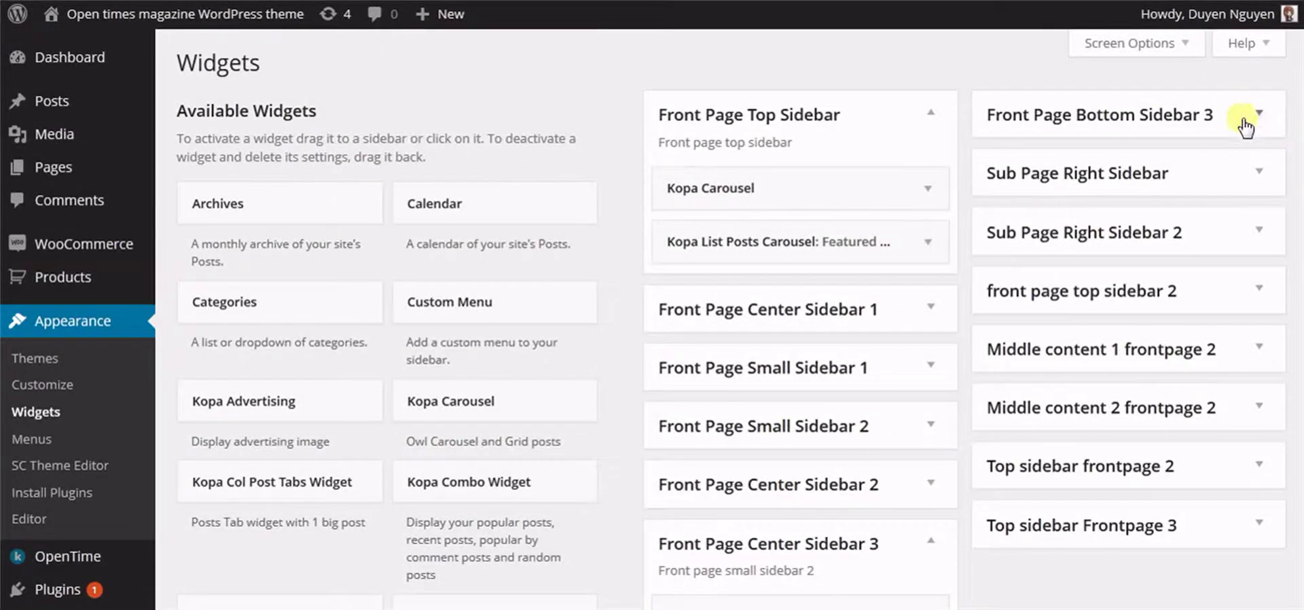
left_click(1246, 127)
left_click(907, 112)
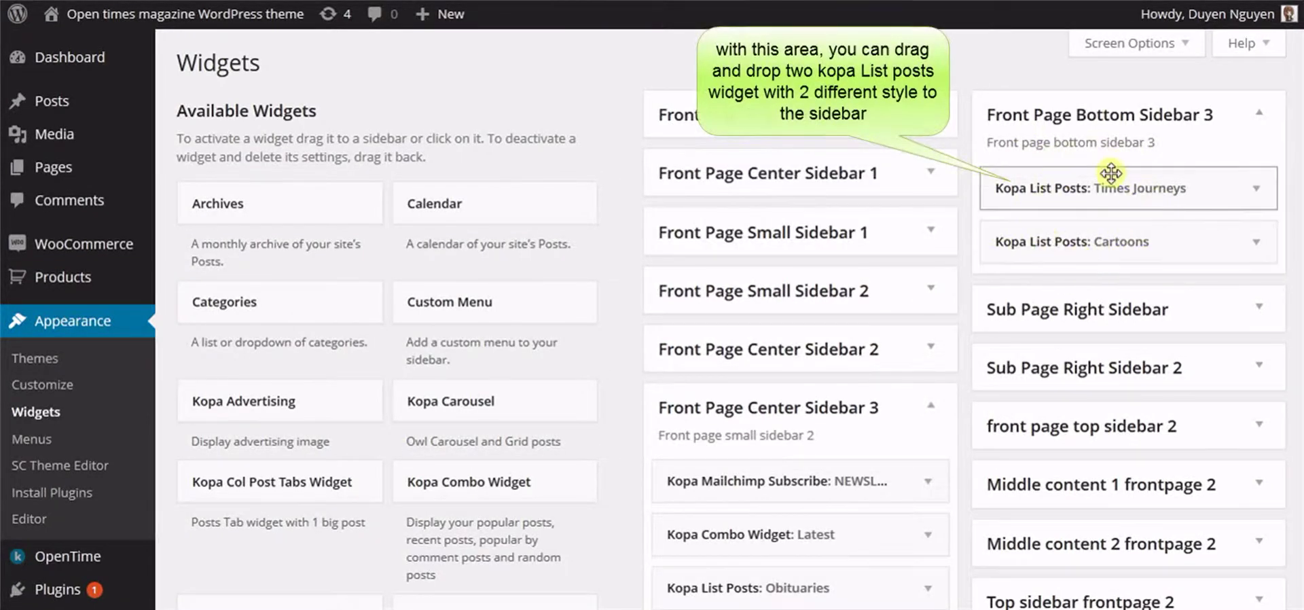
Step: Open the Times Journeys list posts widget and select None for categories, Or for relation and None for tags
left_click(1257, 190)
scroll(1128, 203, "down", 3)
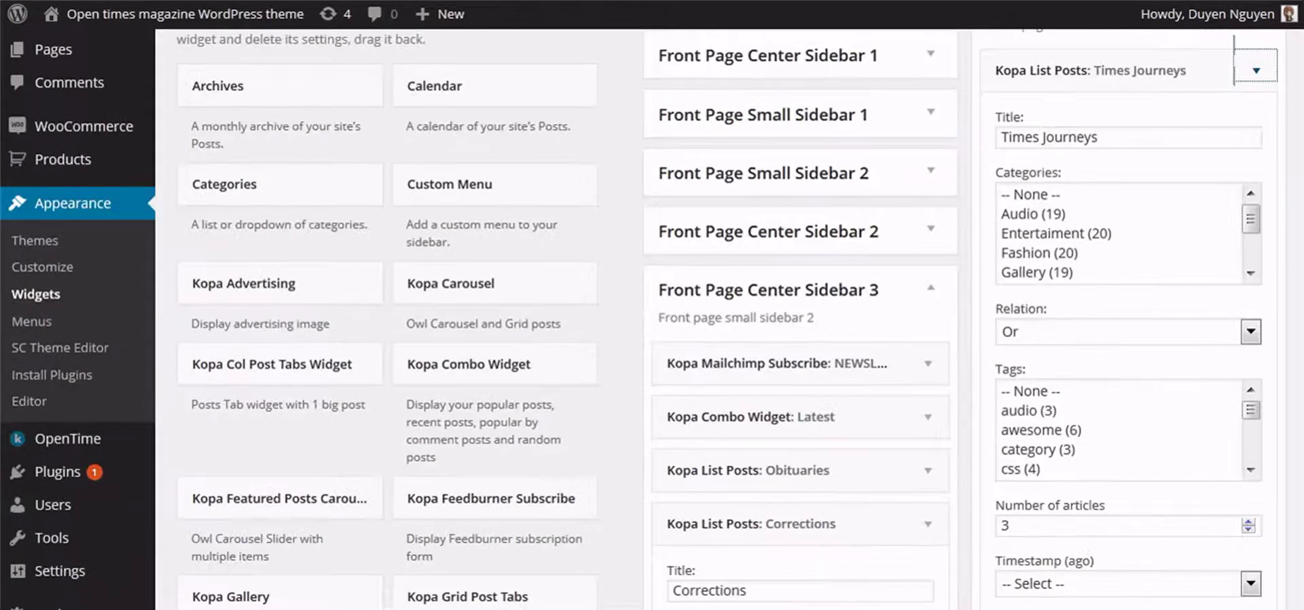
left_click_drag(1123, 85, 798, 82)
left_click(992, 141)
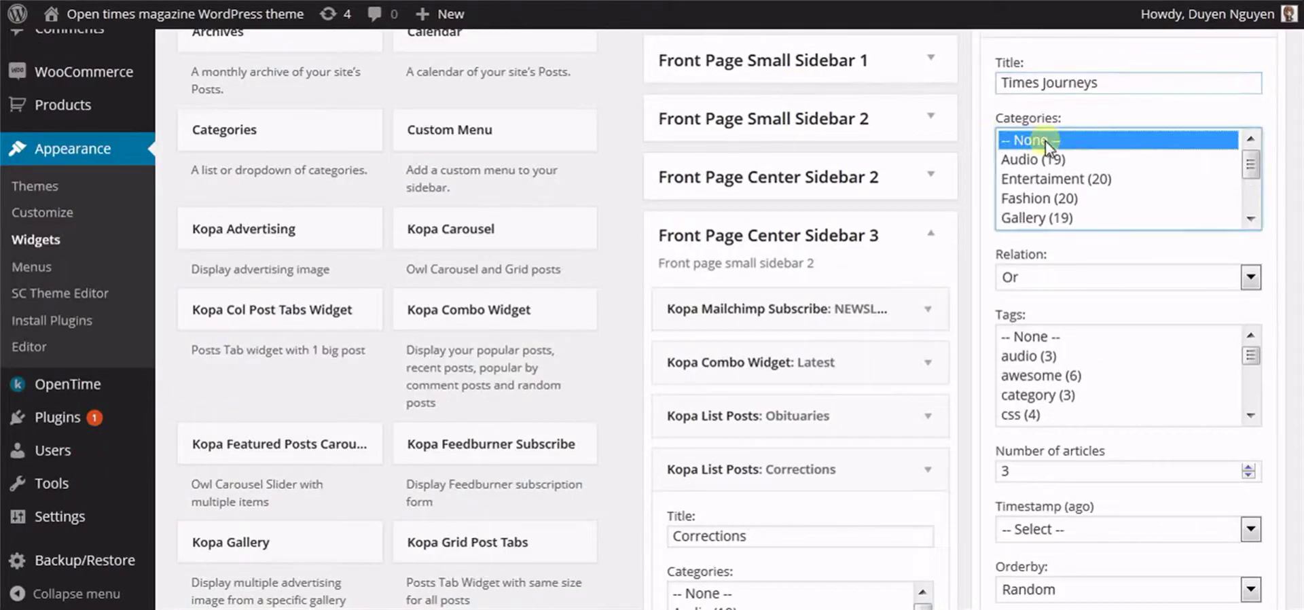
left_click(1088, 278)
left_click(1085, 329)
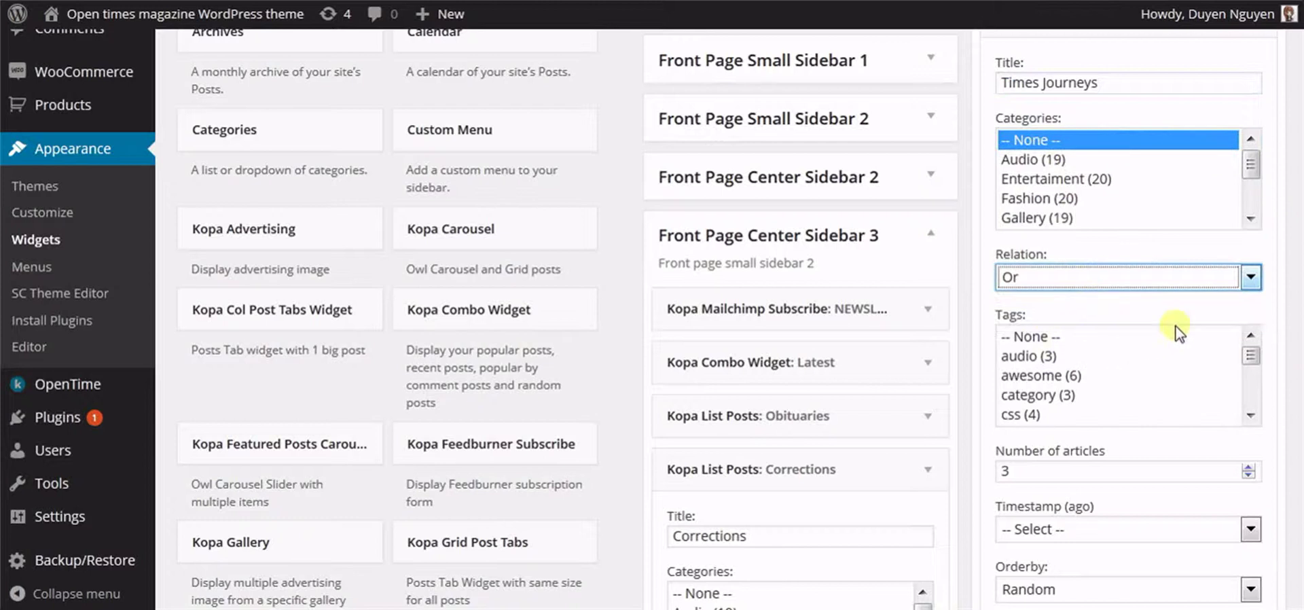
scroll(1153, 224, "down", 2)
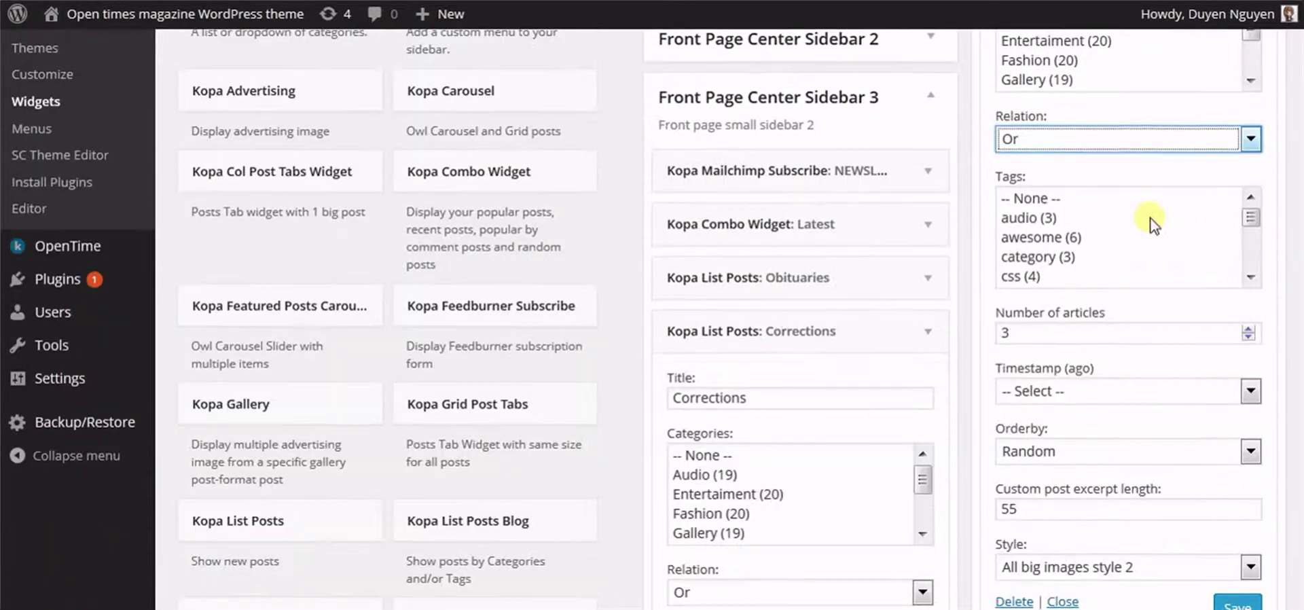
left_click(1044, 199)
Step: Keep Times Journeys at 3 articles, no timestamp, Random order and excerpt length 55, choose All big images style 2 and save
left_click(1073, 331)
left_click(1063, 394)
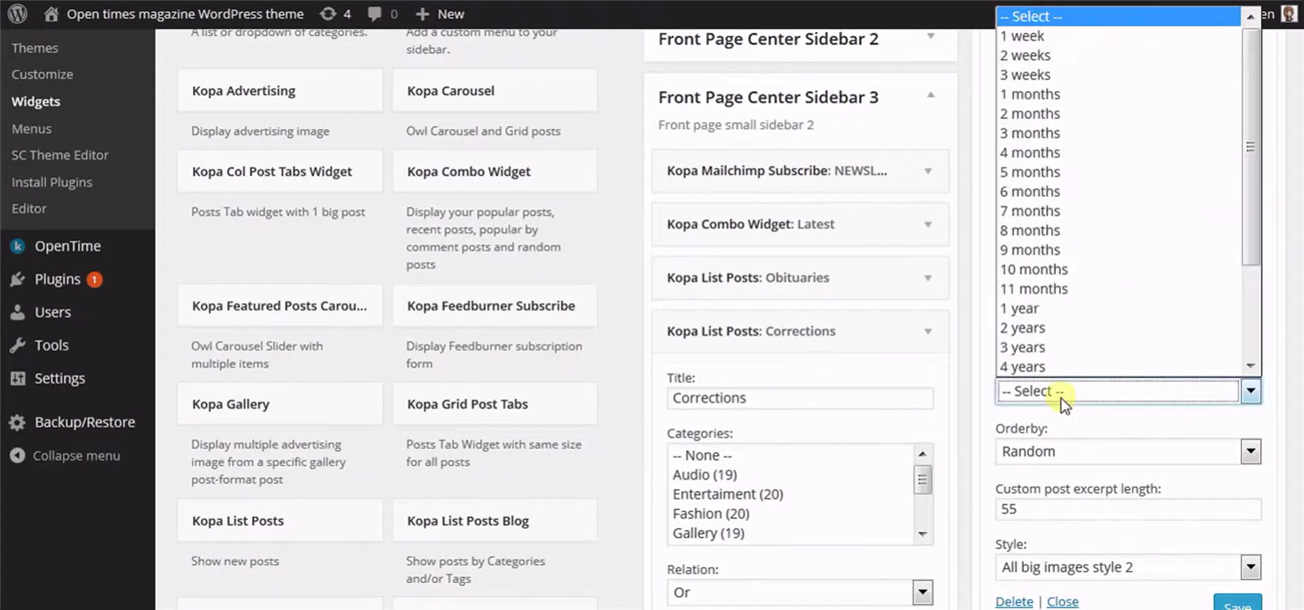
left_click(1063, 401)
left_click(1072, 453)
left_click(1071, 452)
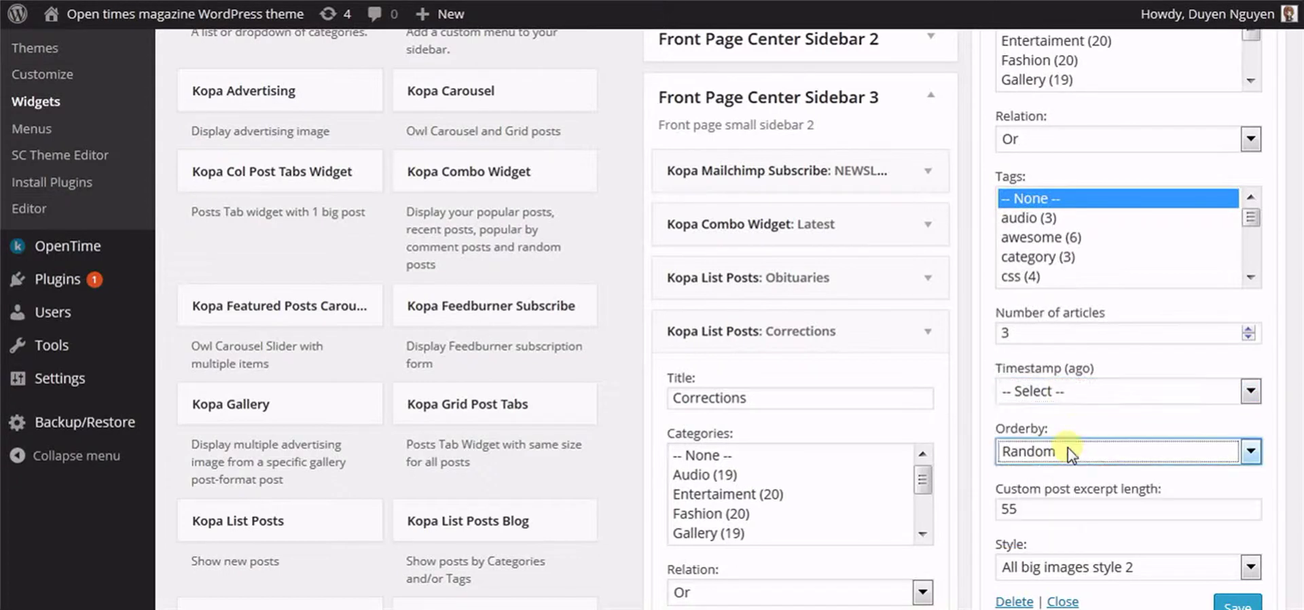
double_click(1068, 506)
scroll(1068, 506, "down", 5)
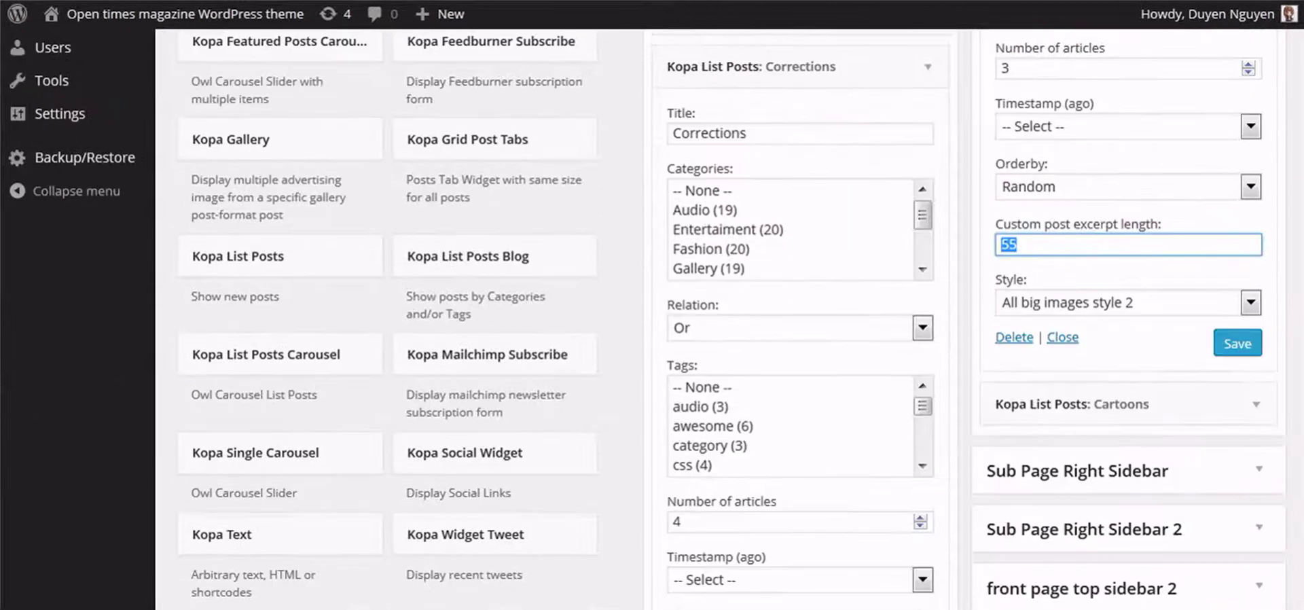
left_click(1155, 246)
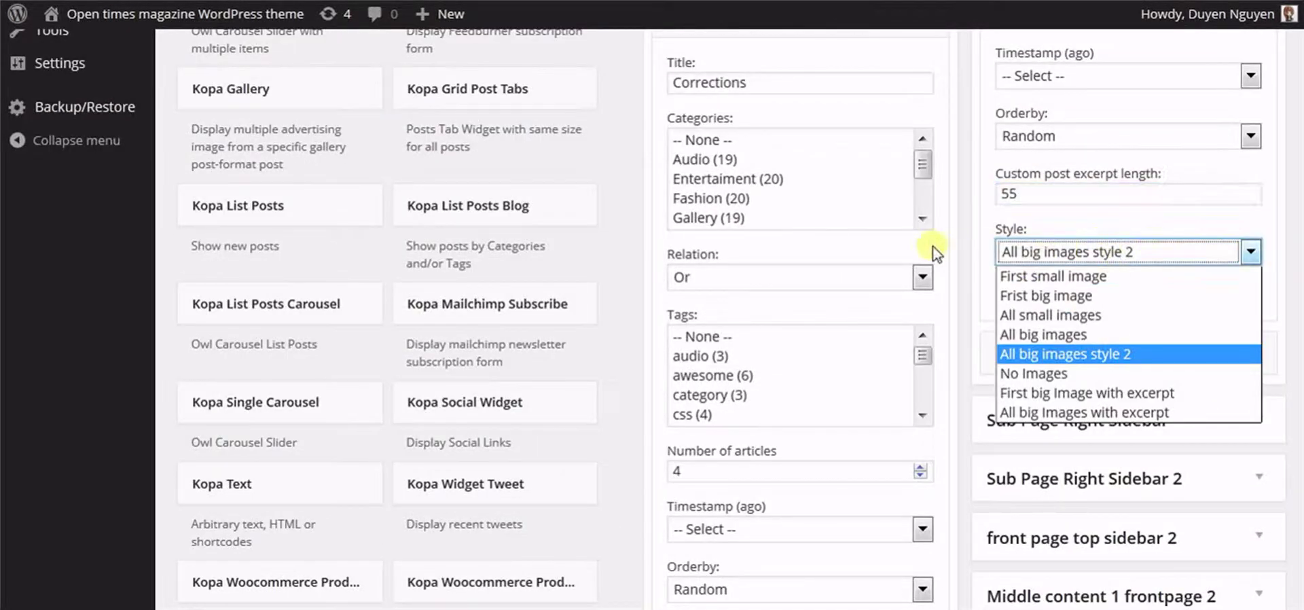
left_click(1023, 360)
left_click(1235, 298)
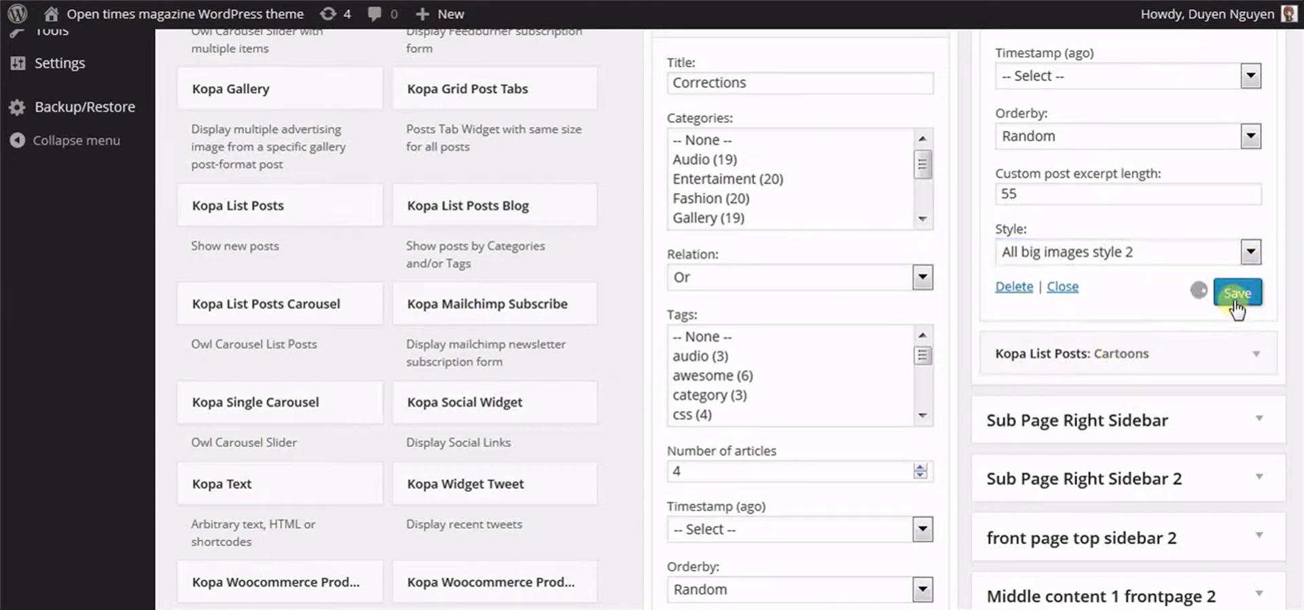
Step: Open the Cartoons list posts widget, collapse Times Journeys, and choose None for the Cartoons categories and Or for the relation
left_click(1141, 353)
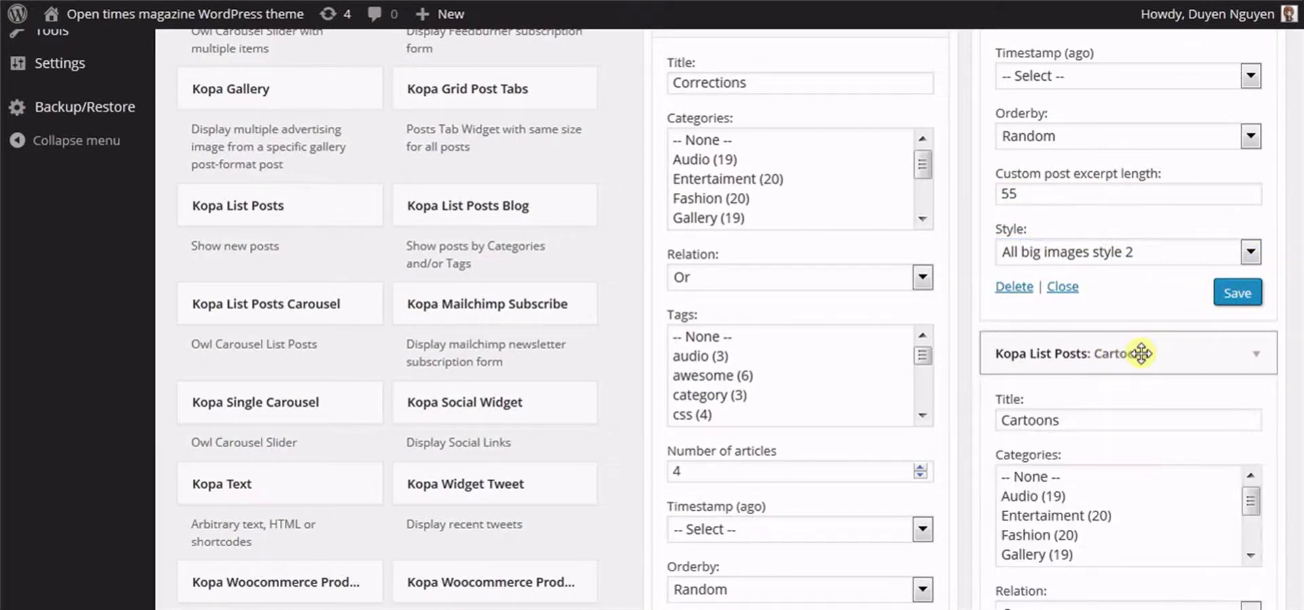
left_click(1079, 288)
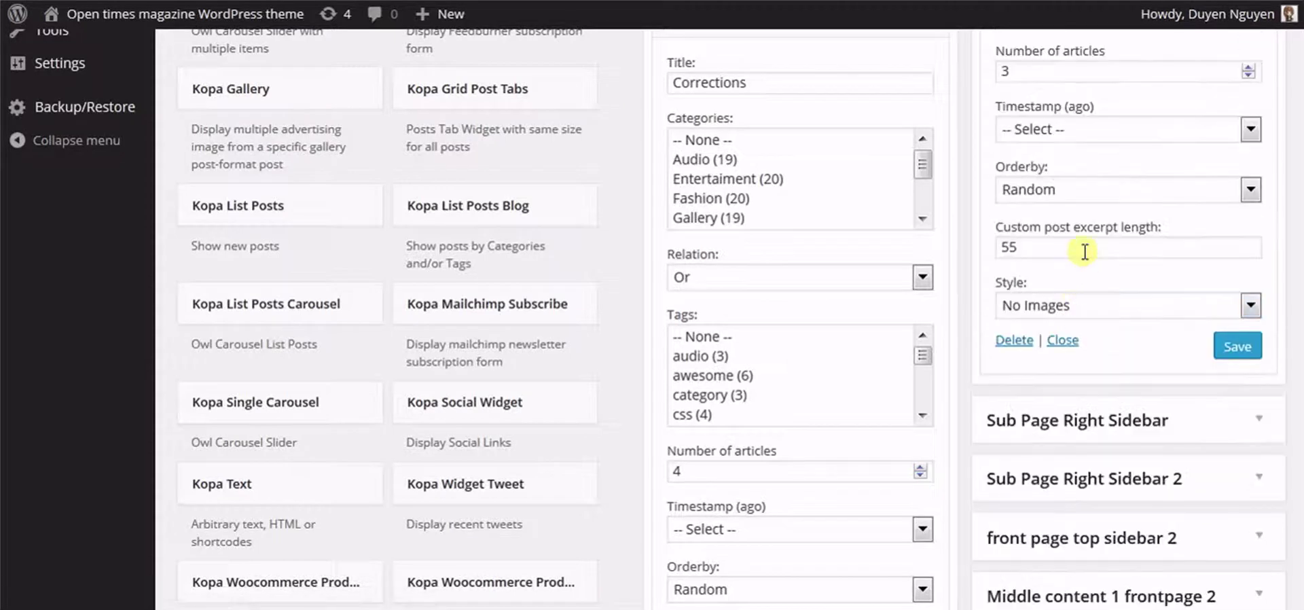
scroll(652, 320, "up", 4)
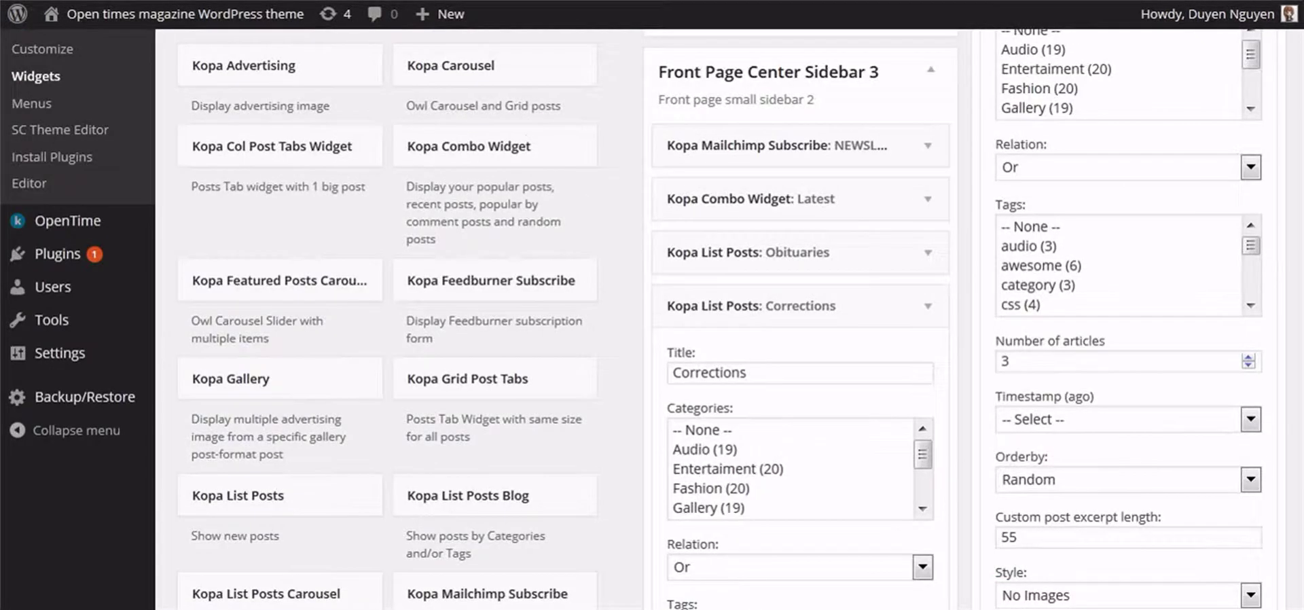
scroll(1168, 163, "up", 3)
left_click_drag(1073, 175, 996, 178)
left_click(1060, 232)
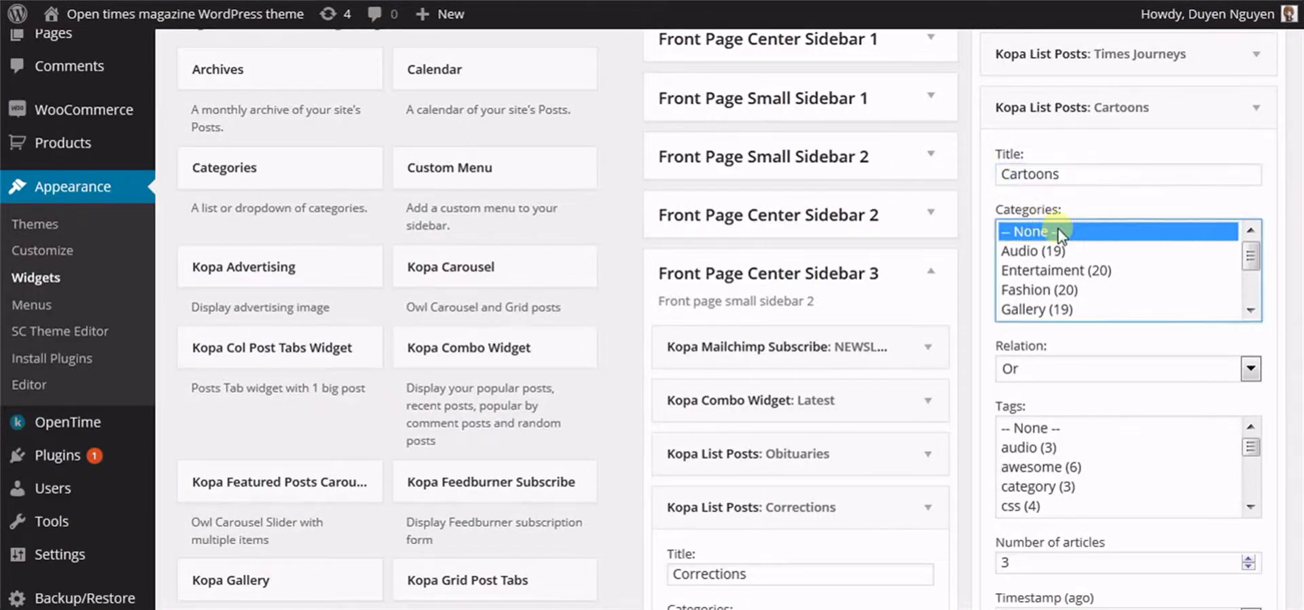
left_click(1084, 369)
left_click(1080, 428)
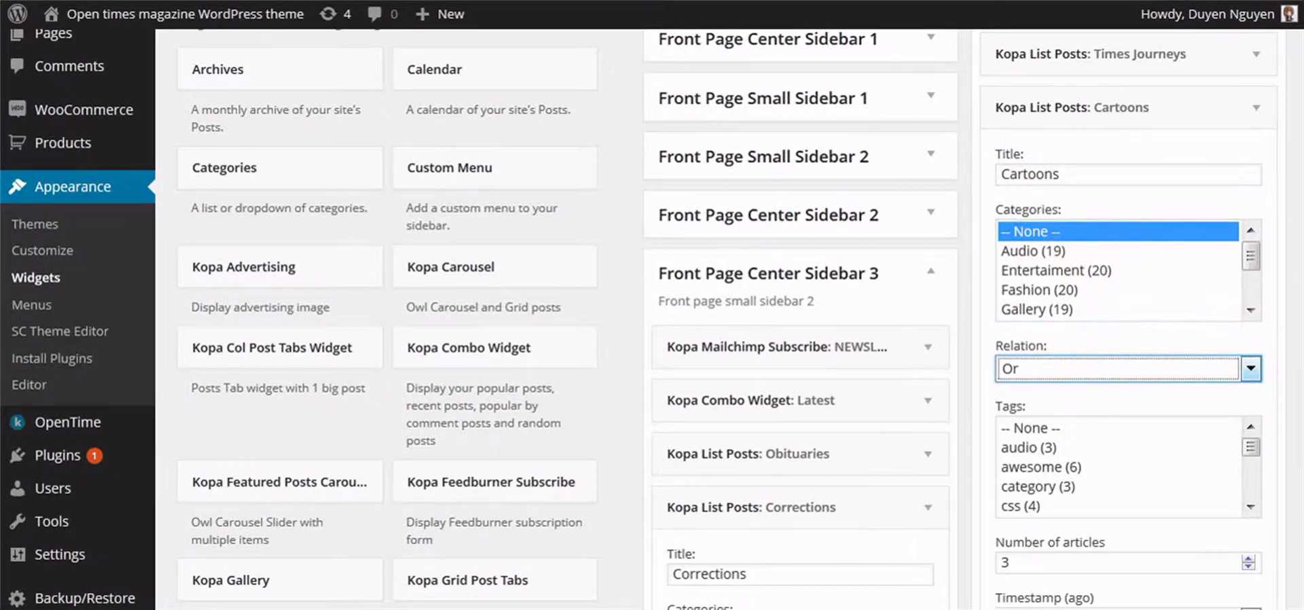
Step: Keep Cartoons at 3 articles, no timestamp, Random order and No Images style, and save and close the widget
scroll(652, 319, "down", 2)
scroll(1042, 254, "down", 1)
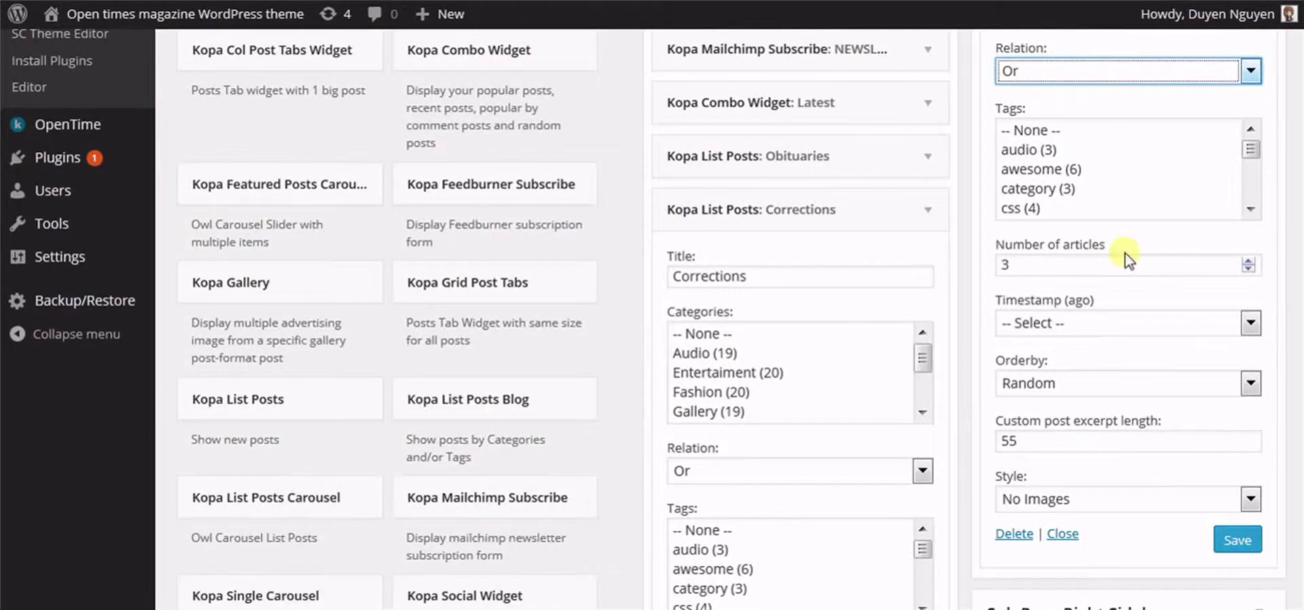
left_click(1040, 262)
left_click(1114, 331)
left_click(1125, 332)
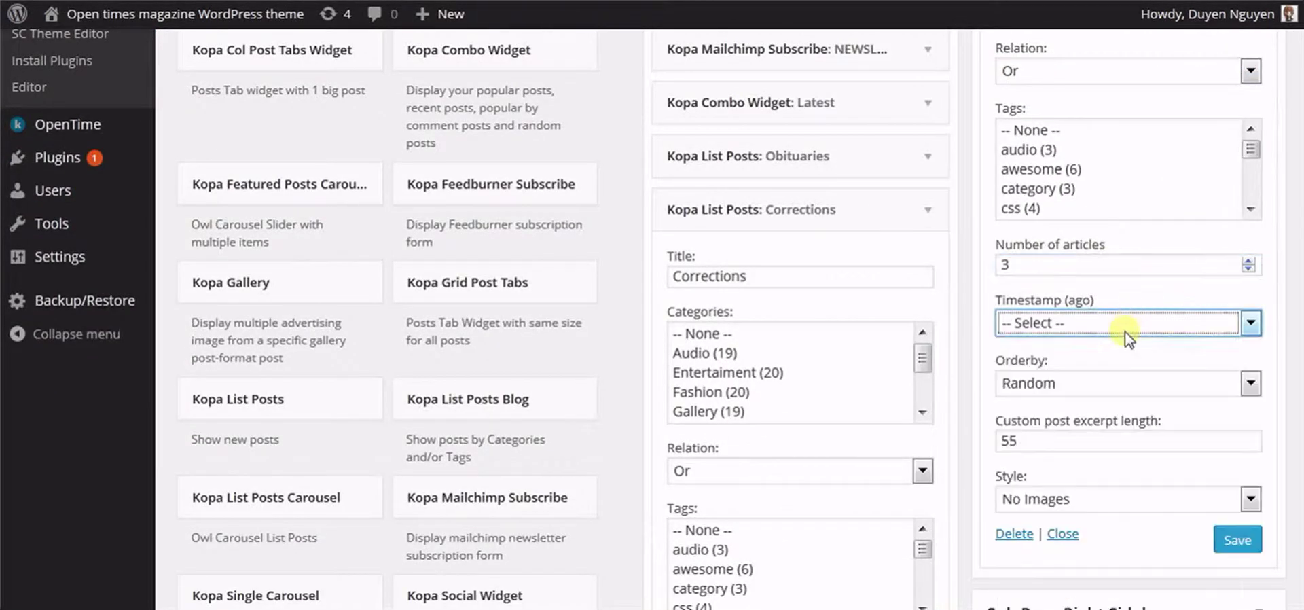
left_click(1095, 384)
left_click(1100, 381)
left_click(1136, 502)
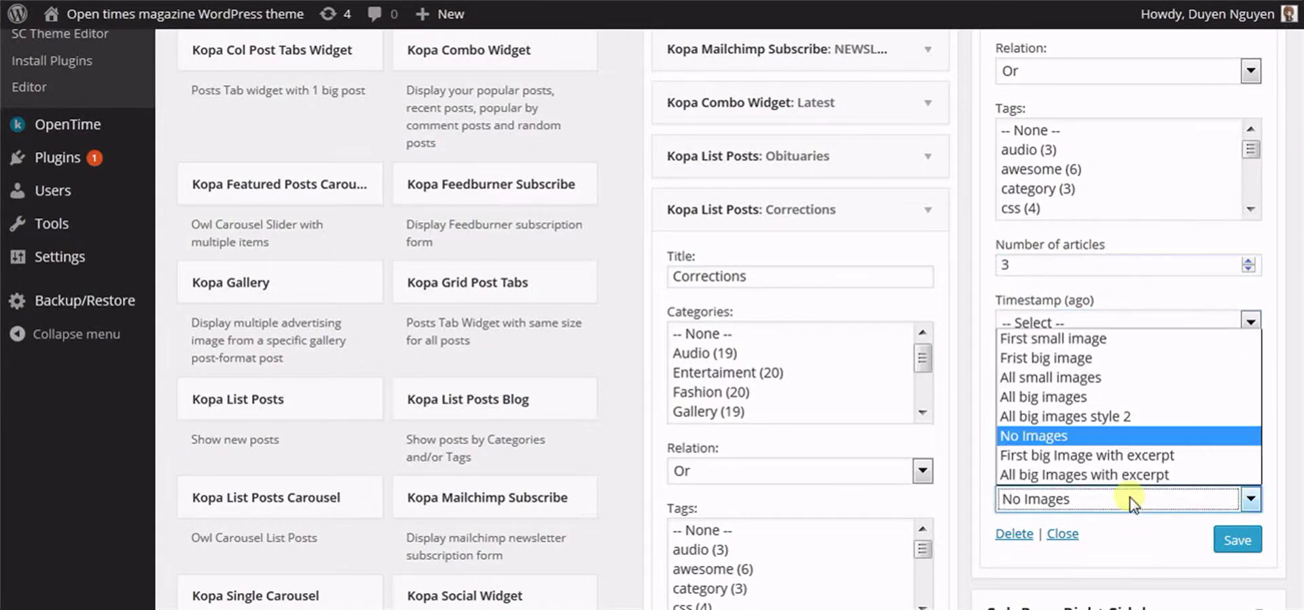
left_click(1188, 492)
left_click(1244, 542)
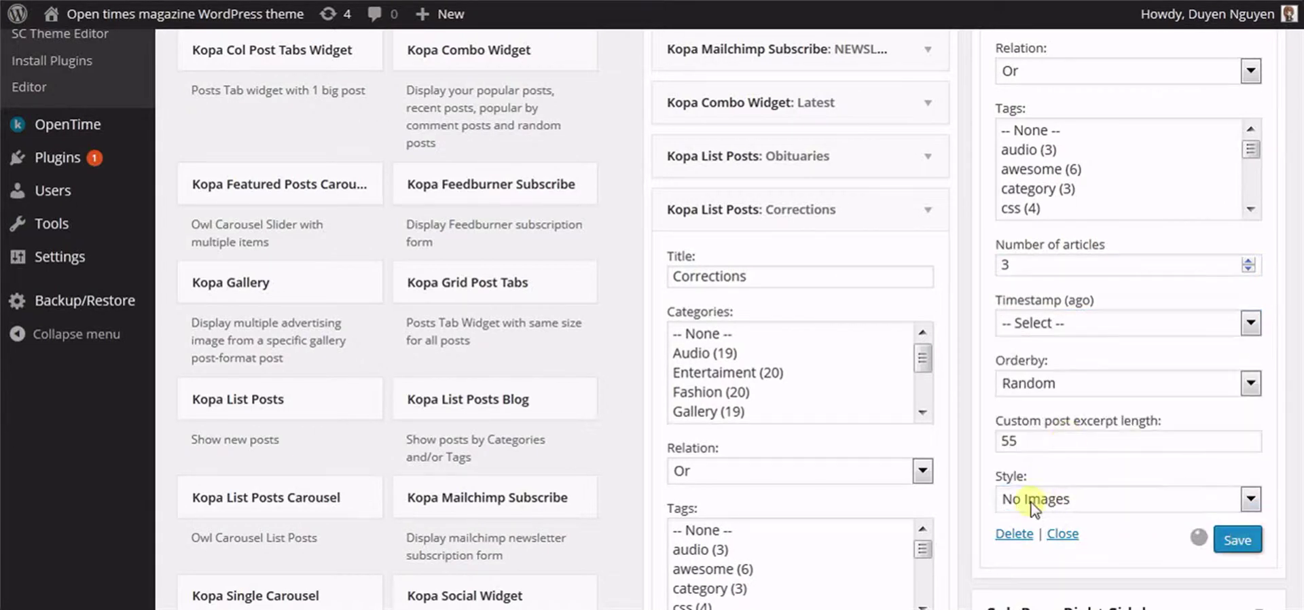
left_click(1061, 532)
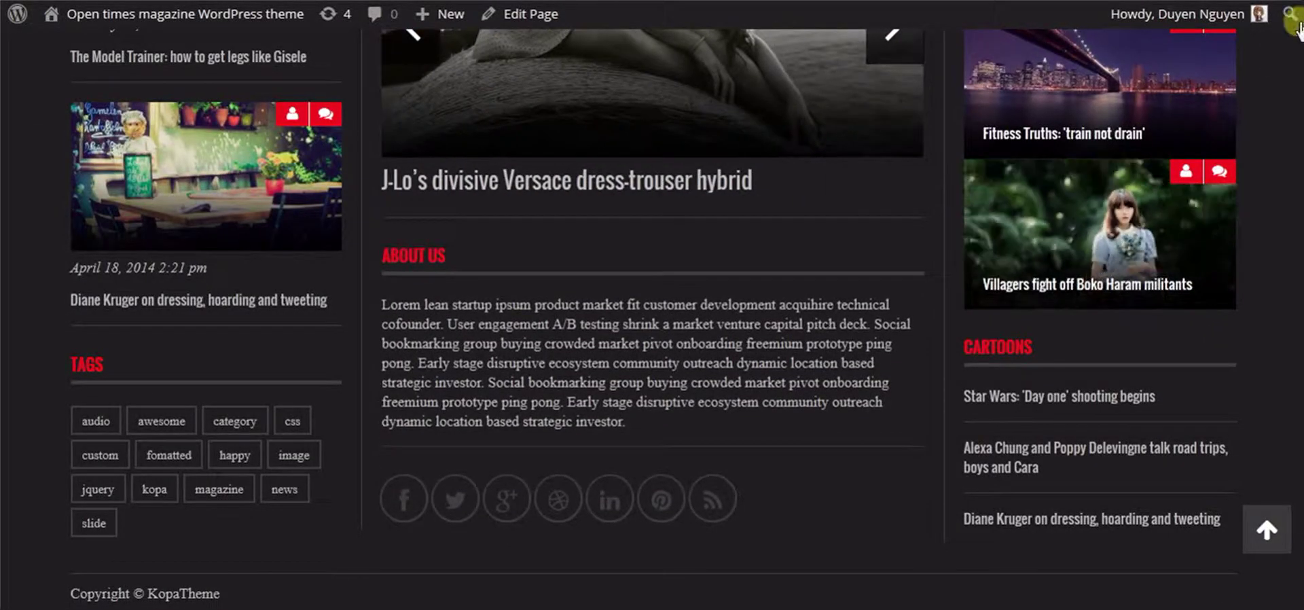
Step: View the Times Journeys and Cartoons lists in the front page's bottom area on the site
scroll(652, 306, "up", 1)
scroll(1157, 297, "up", 3)
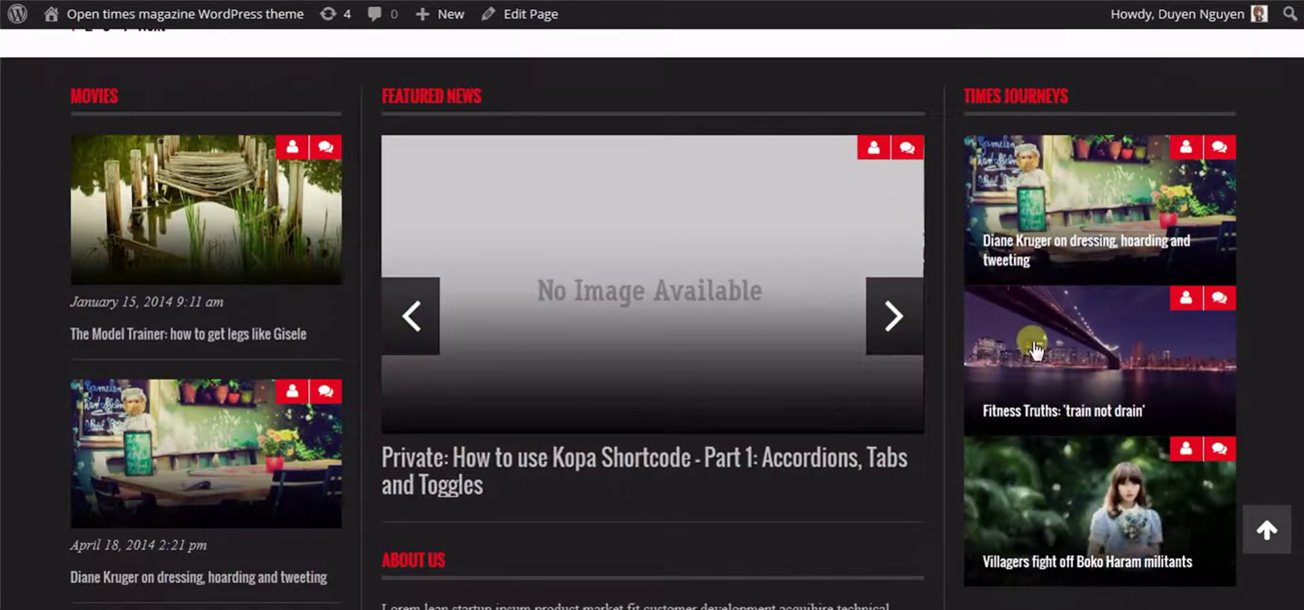
scroll(1157, 374, "down", 2)
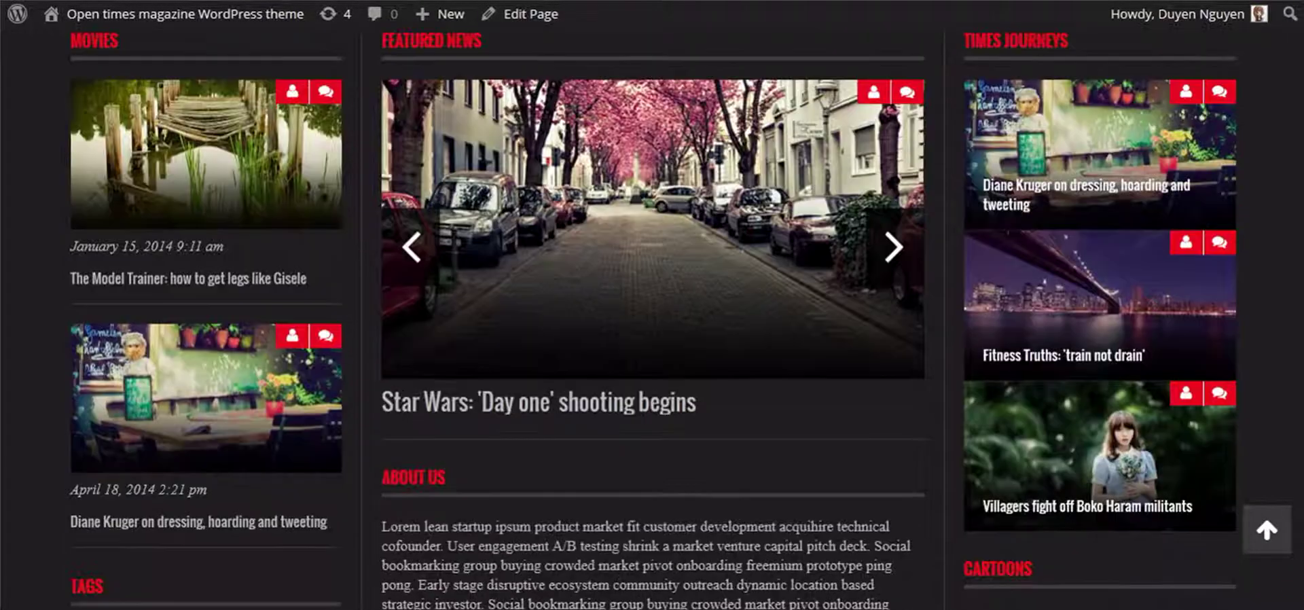
scroll(1153, 475, "down", 2)
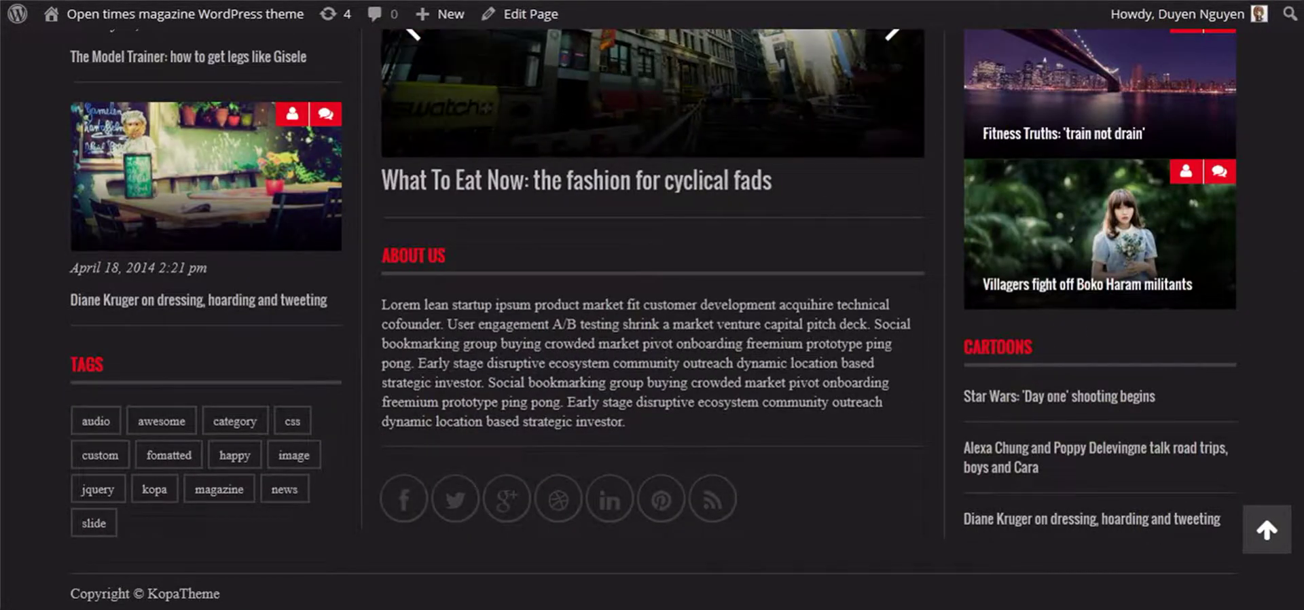
Step: Review the whole front page on the site, from the header and top carousel through the main content to the bottom widgets
scroll(652, 320, "up", 10)
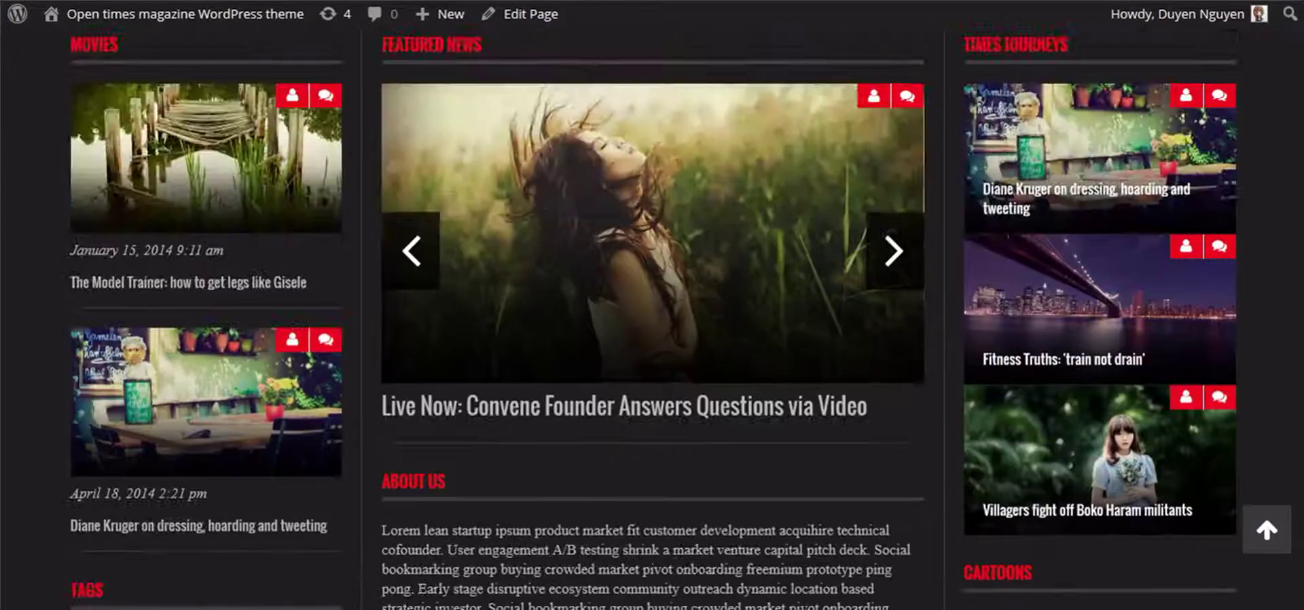
scroll(652, 319, "up", 20)
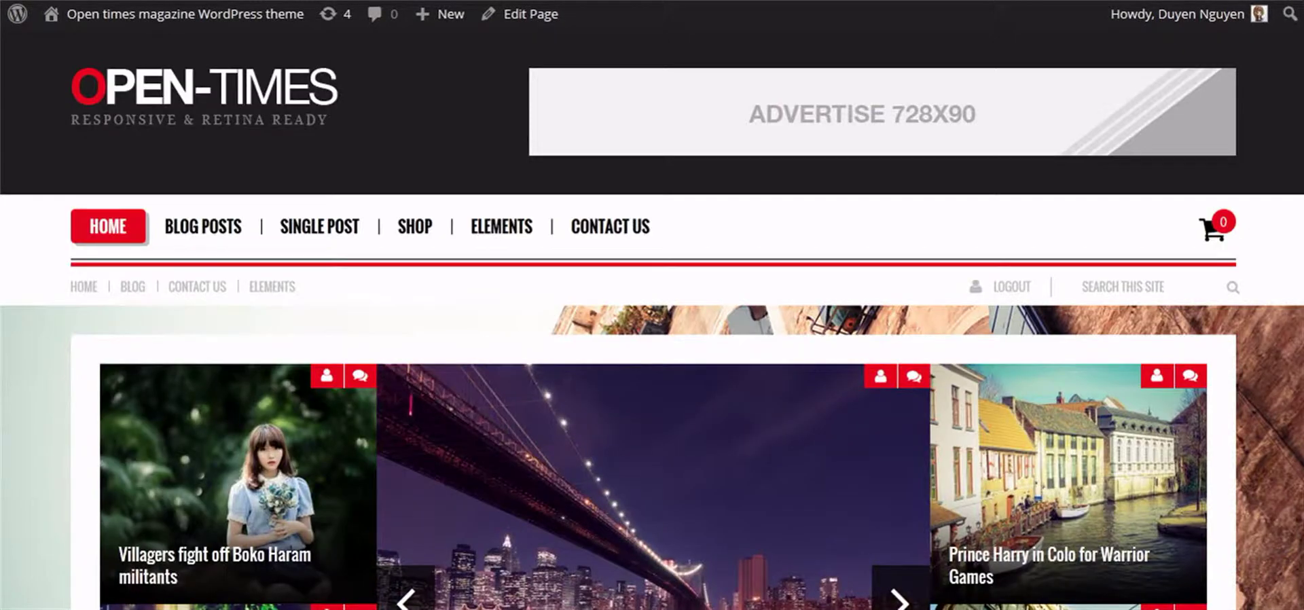
scroll(652, 319, "down", 5)
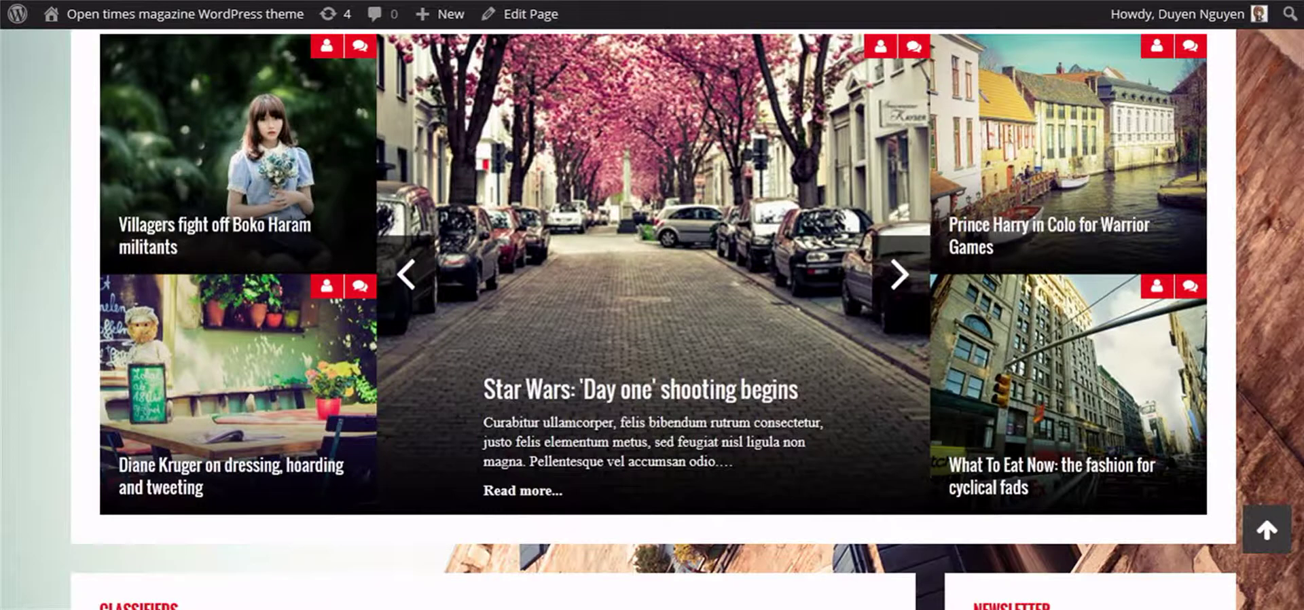
scroll(652, 319, "down", 6)
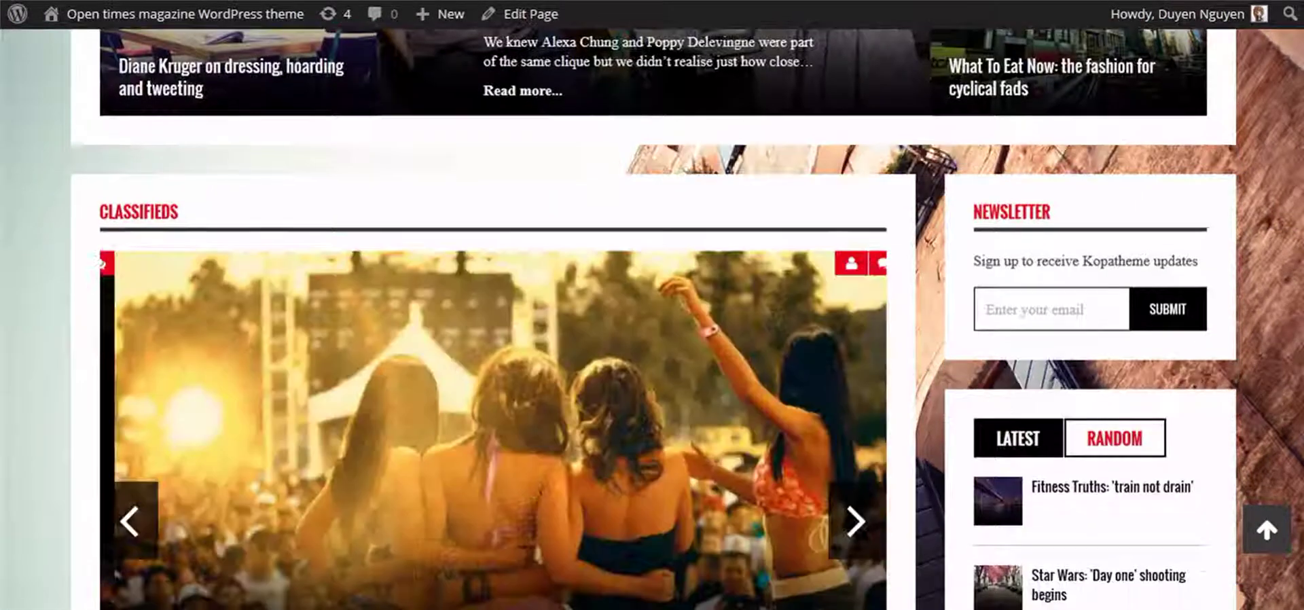
scroll(653, 319, "down", 7)
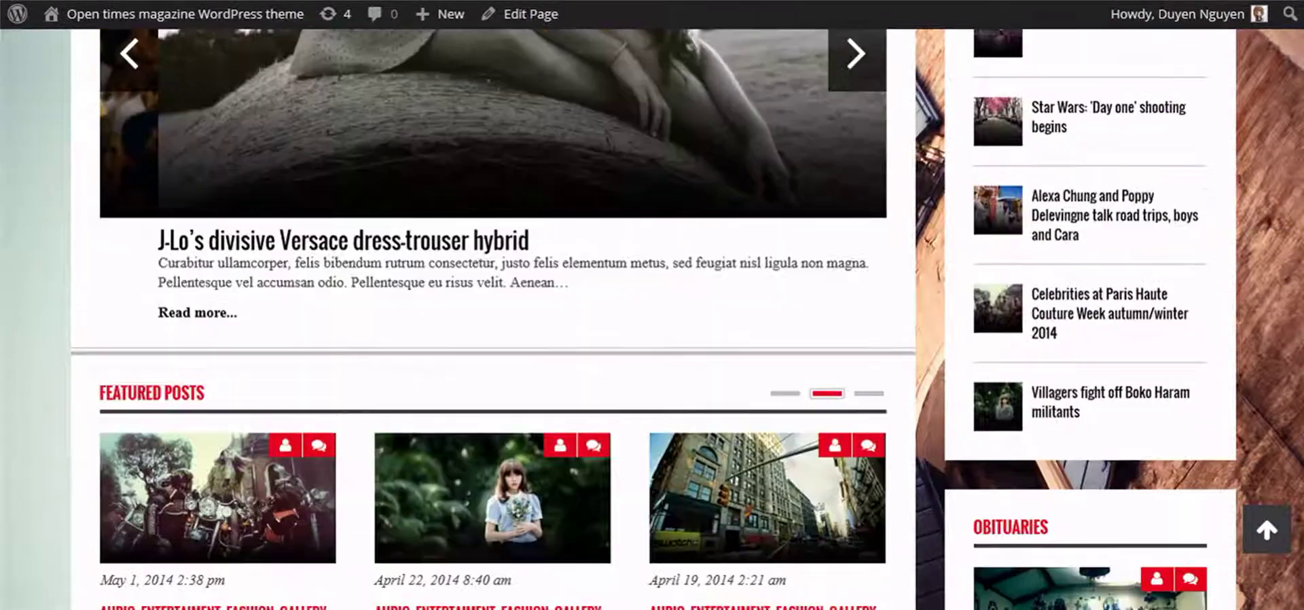
scroll(652, 319, "down", 2)
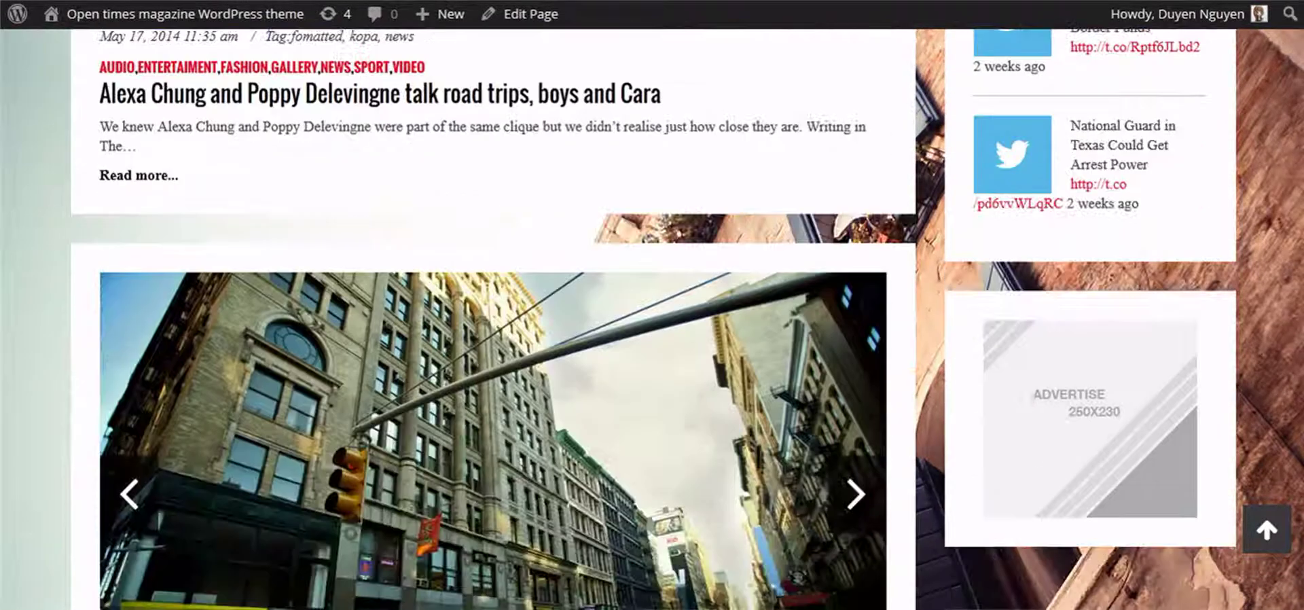
scroll(652, 319, "down", 10)
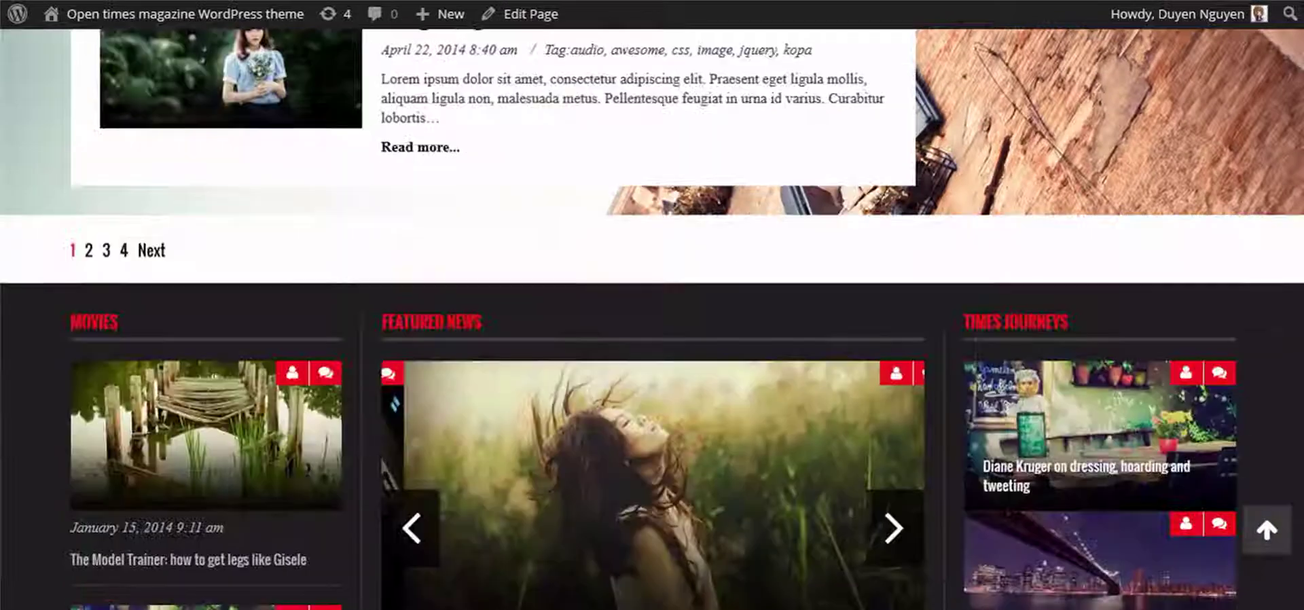